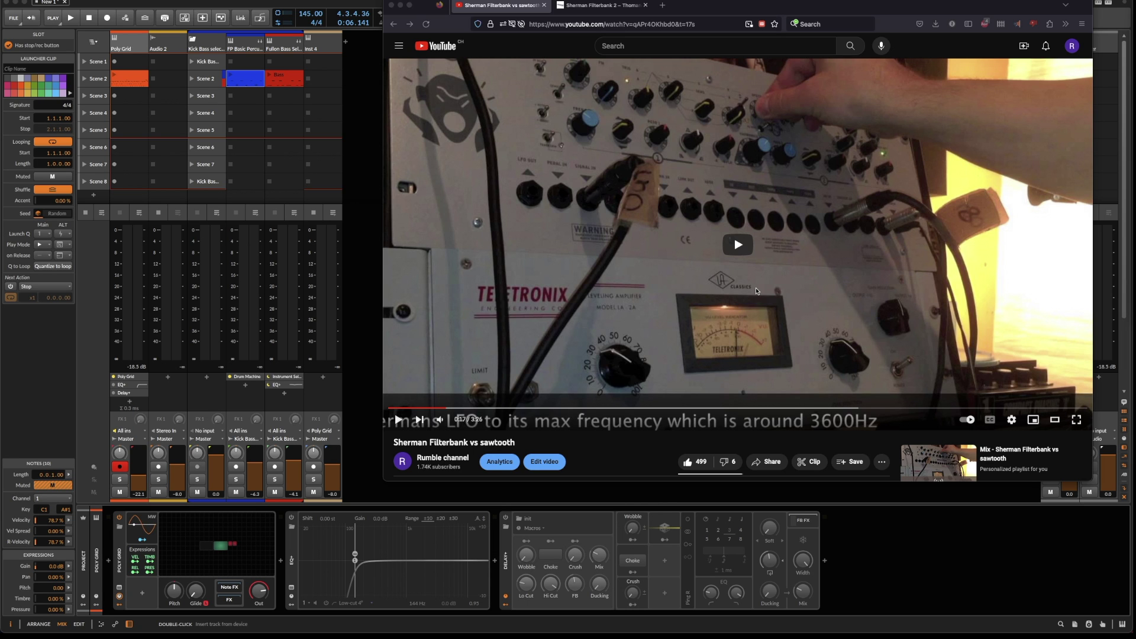
Move the browser window with the YouTube video aside and switch to Bitwig Studio
scroll(756, 291, down, 1)
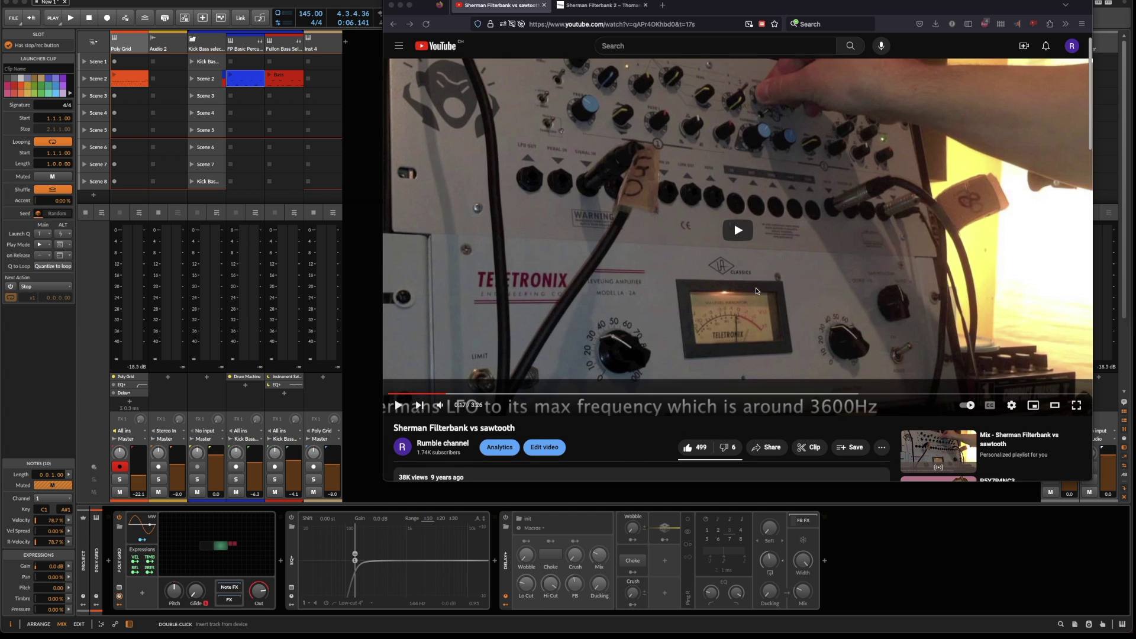
scroll(756, 291, up, 1)
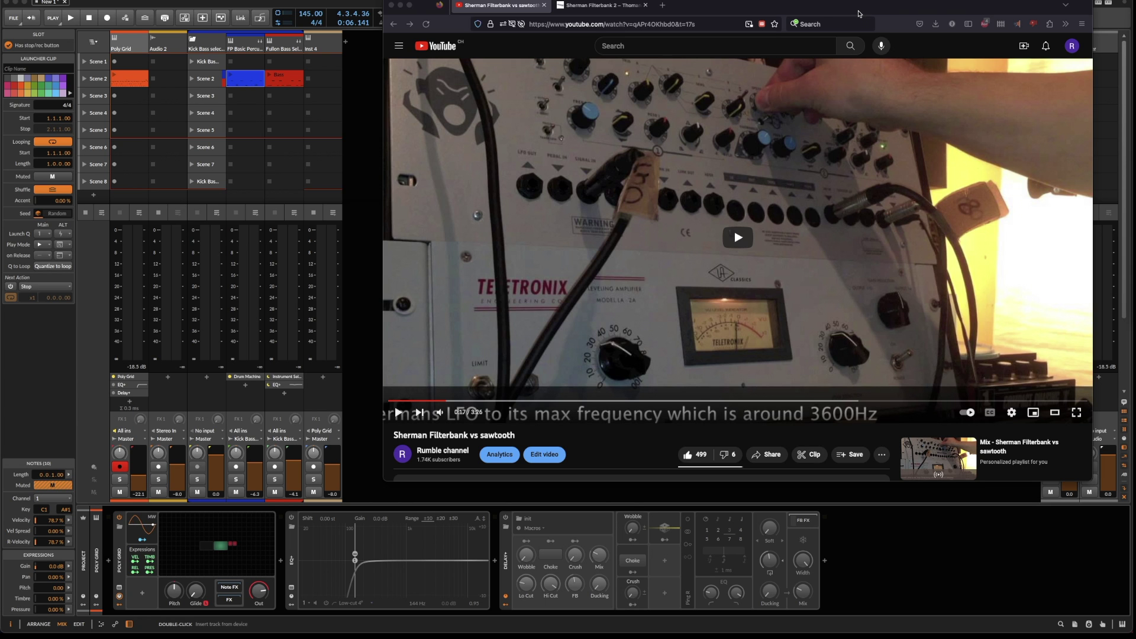
drag(858, 13, 999, 13)
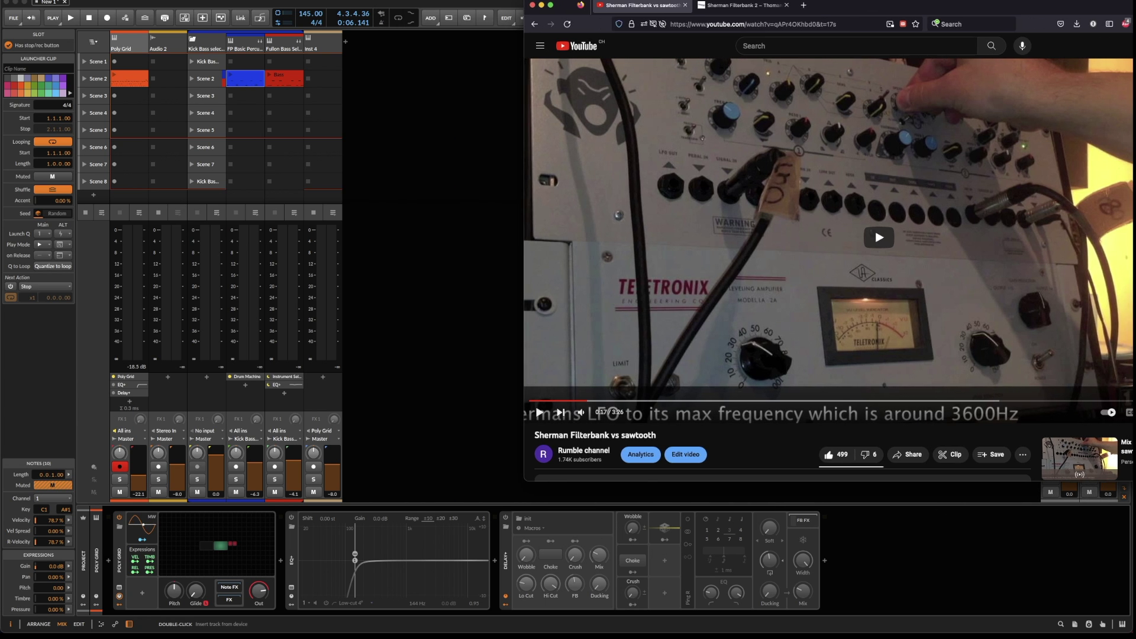
click(447, 286)
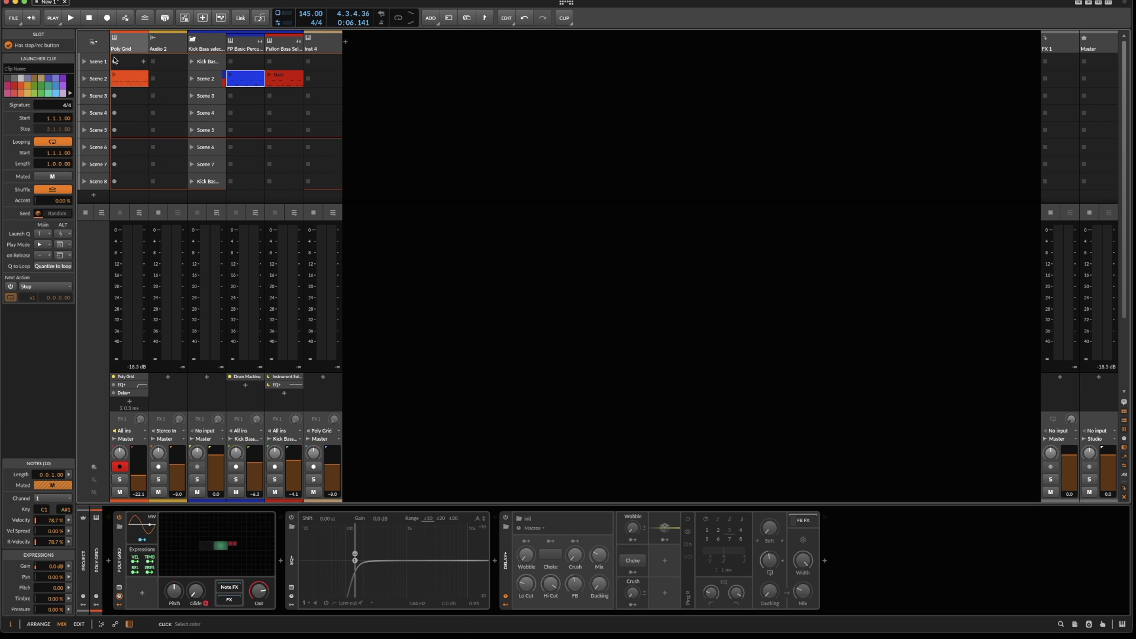
Select the Poly Grid track and open its Poly Grid patch in an enlarged editor view
click(123, 45)
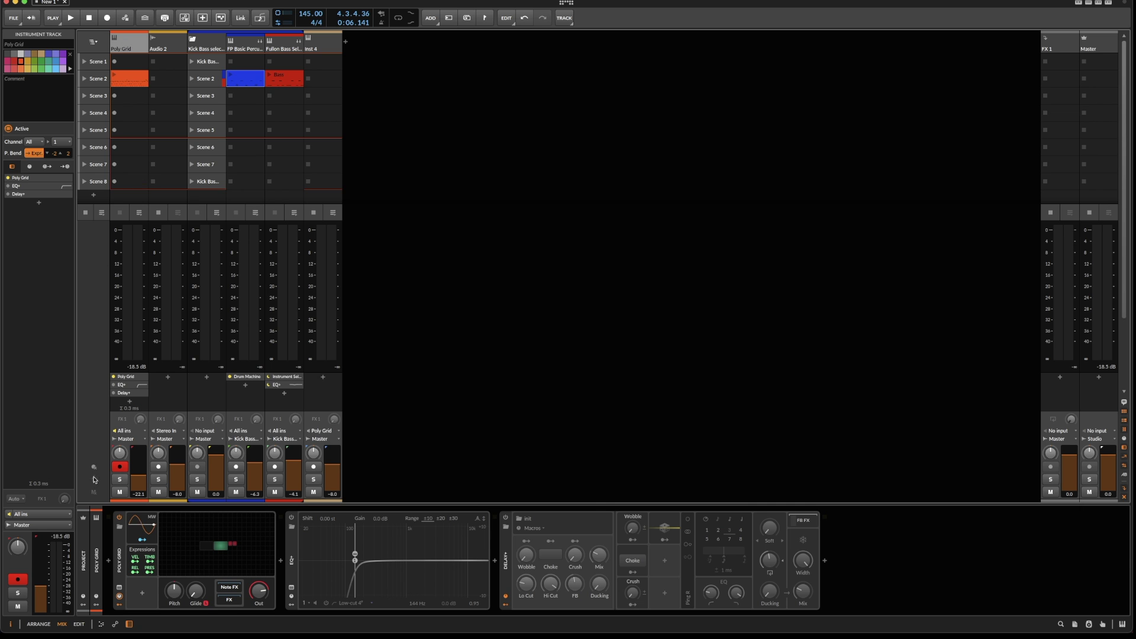
click(201, 537)
drag(364, 151, 878, 445)
click(1101, 38)
click(1102, 37)
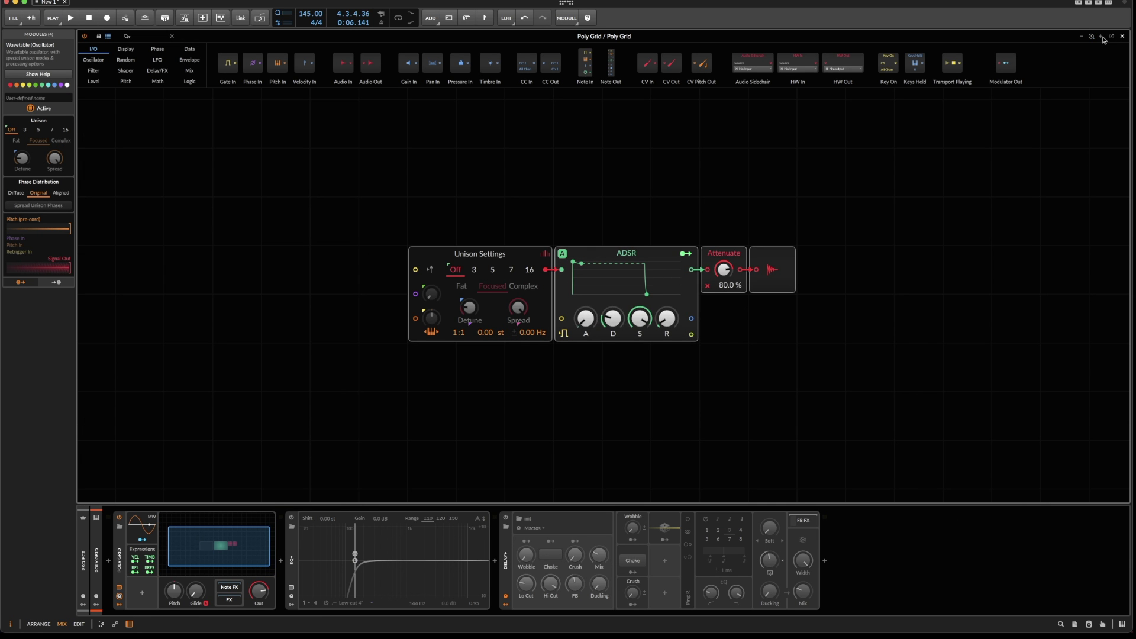
Switch the oscillator module from its unison settings to the wavetable view and adjust its Index
drag(304, 234, 450, 386)
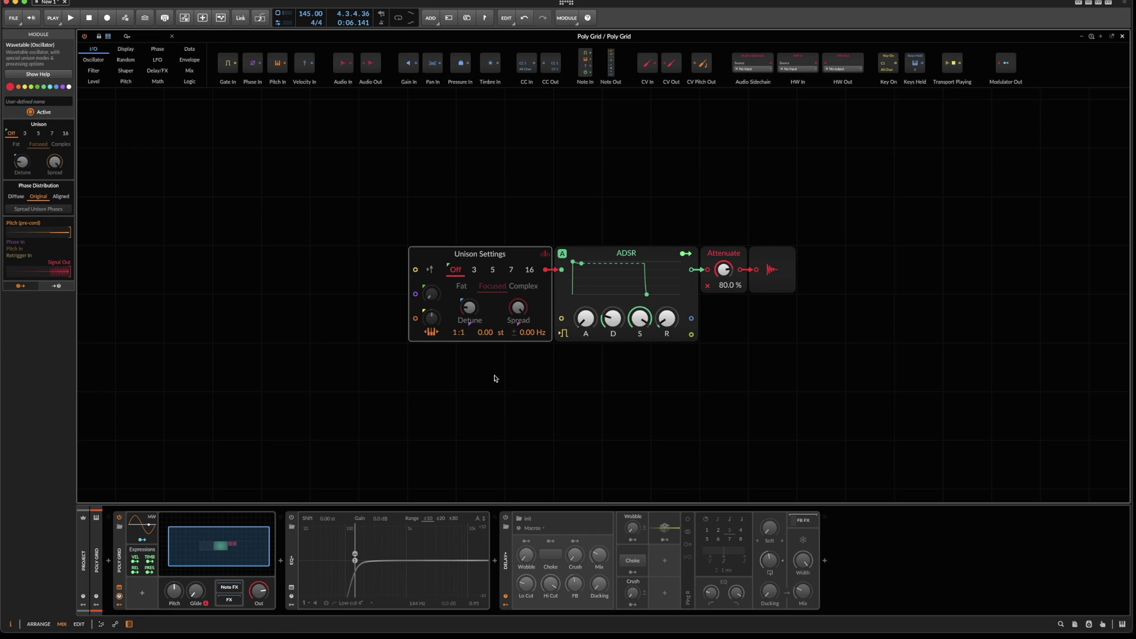
click(544, 254)
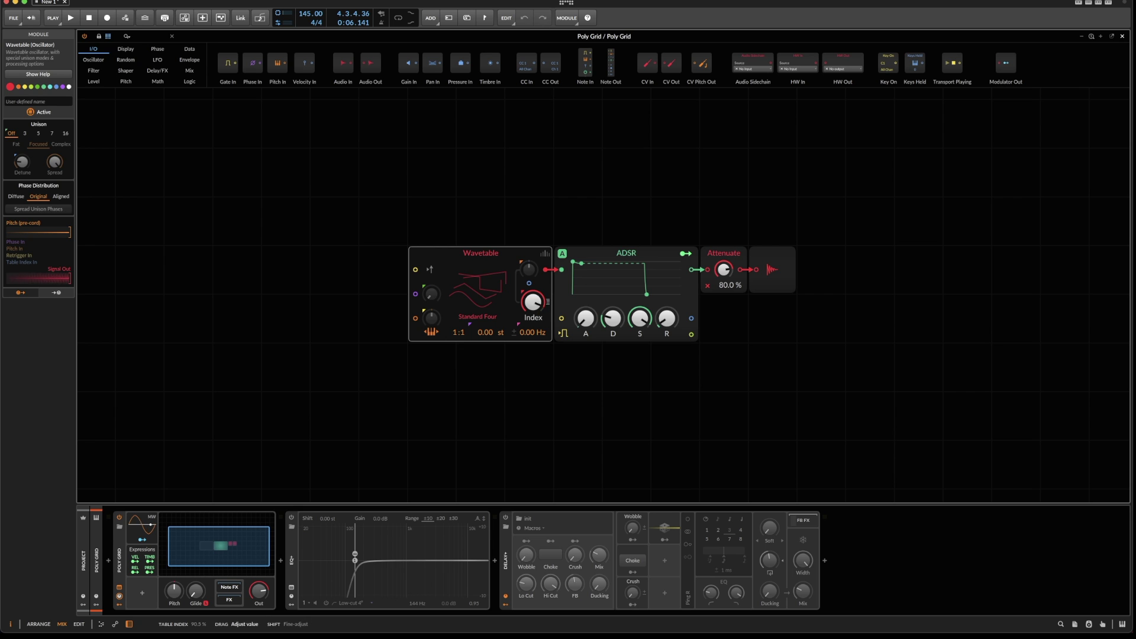
mouse_move(533, 301)
mouse_down()
mouse_move(532, 349)
mouse_move(532, 295)
mouse_up()
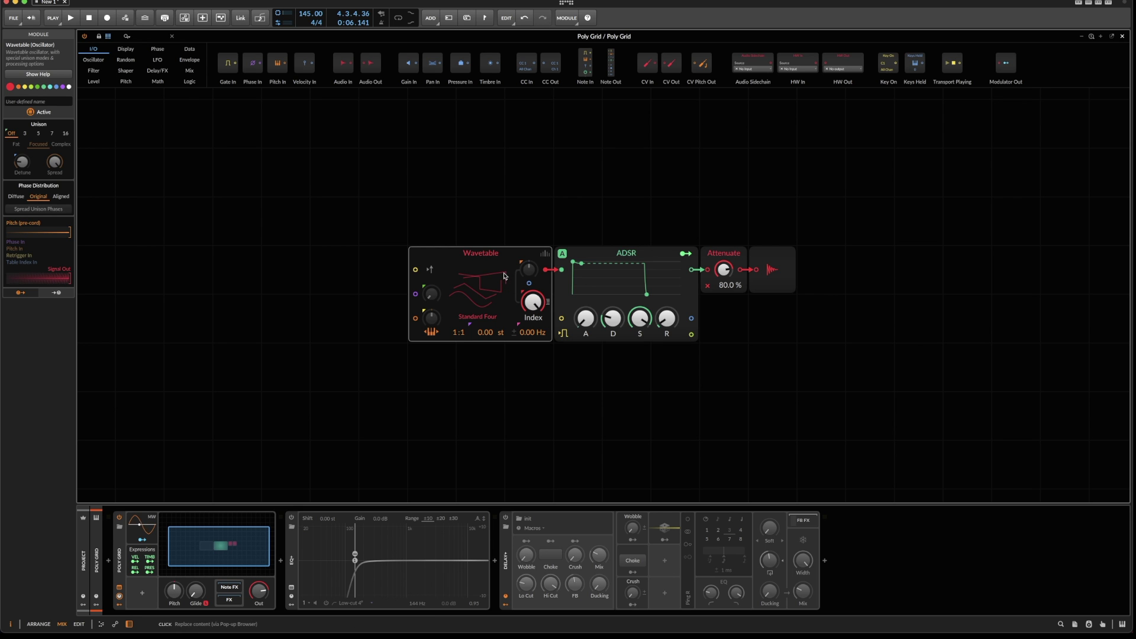
drag(533, 302, 533, 335)
Close the patch and insert an FX Grid device between Poly Grid and EQ+
click(211, 472)
click(245, 530)
click(279, 561)
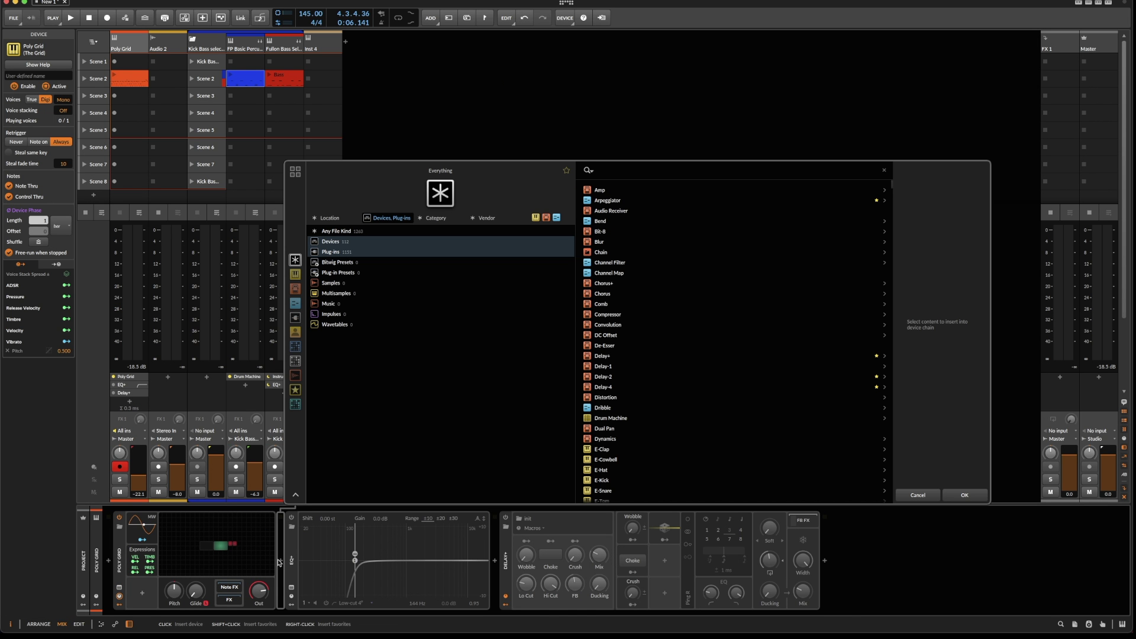
text(f)
key(BackSpace)
text(gr)
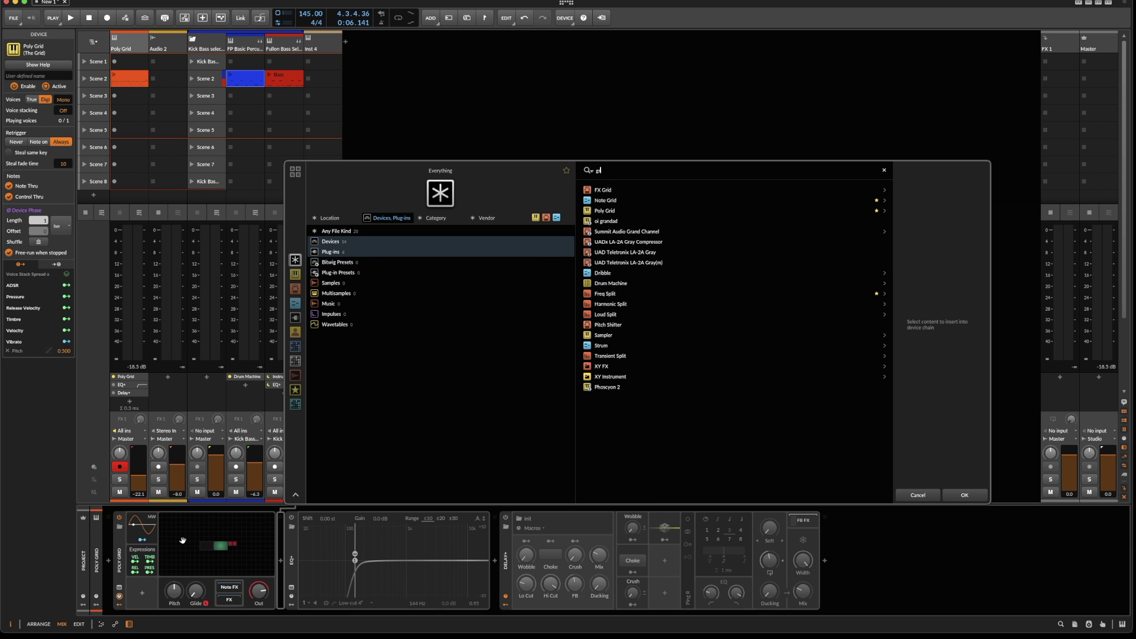
double_click(609, 190)
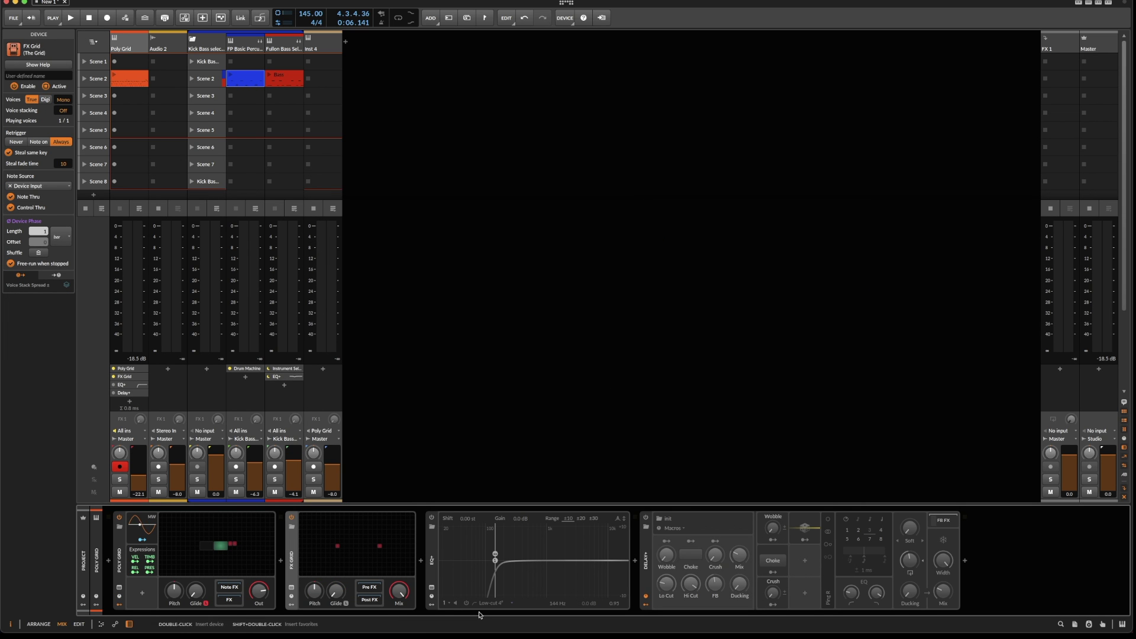
Open the FX Grid patch and place an XP filter module above the cable joining audio input and output
click(328, 550)
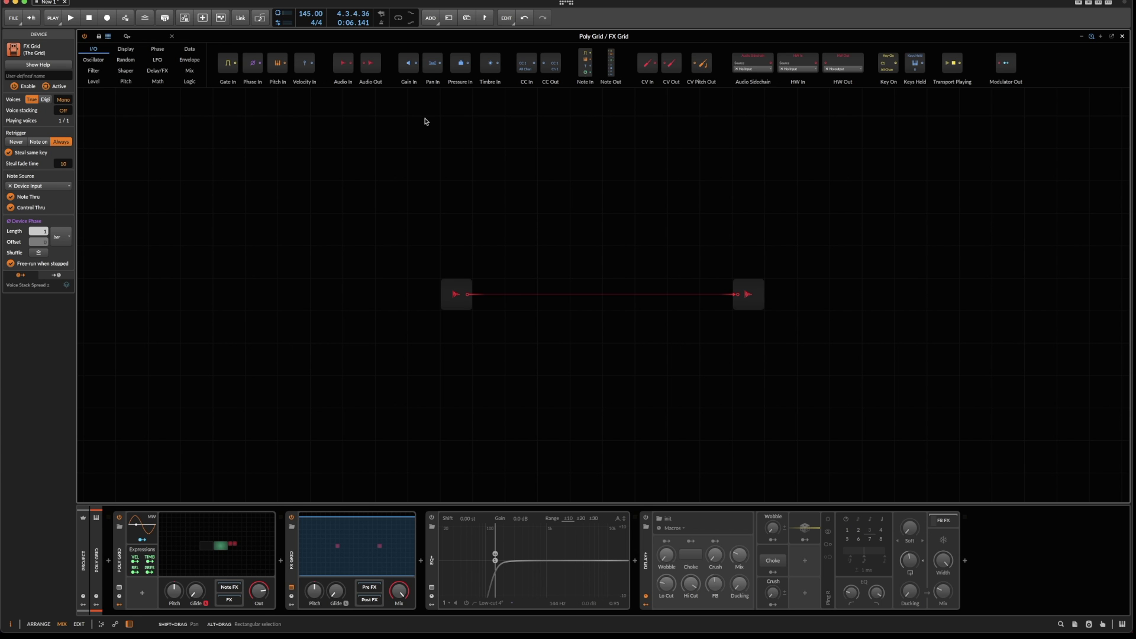
right_click(667, 190)
mouse_move(710, 292)
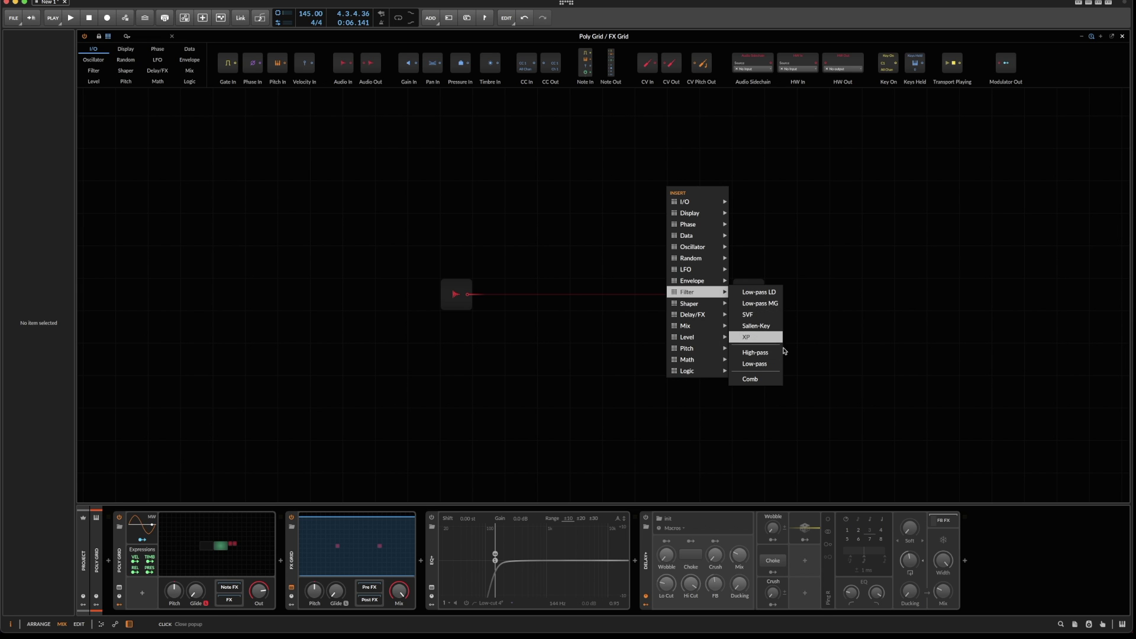
click(746, 336)
drag(716, 188, 650, 189)
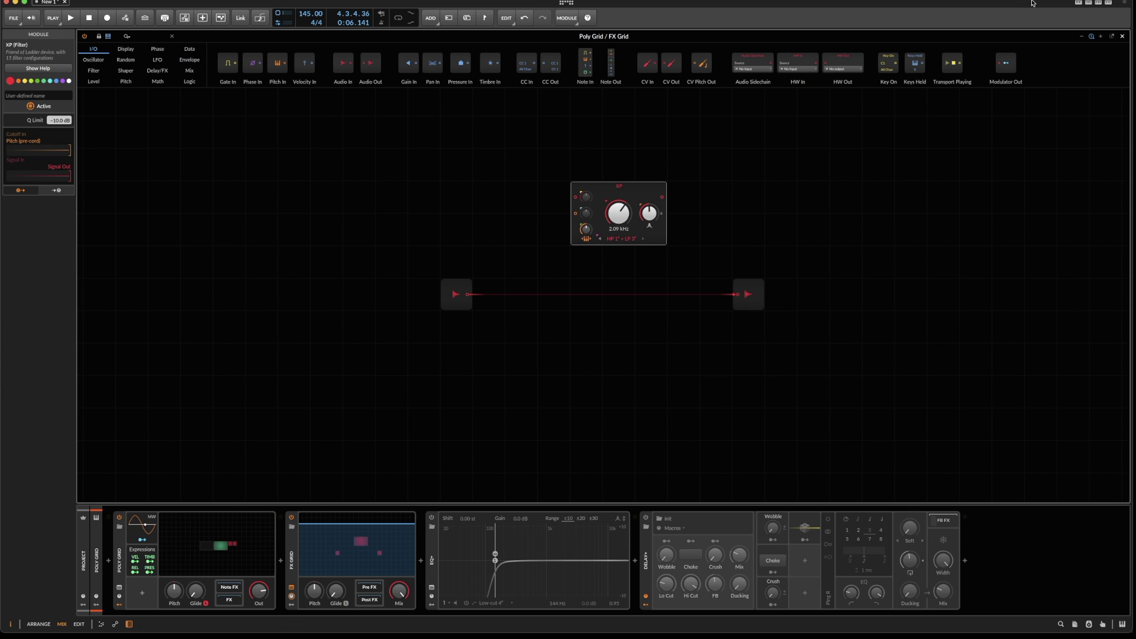
click(1101, 37)
click(1100, 36)
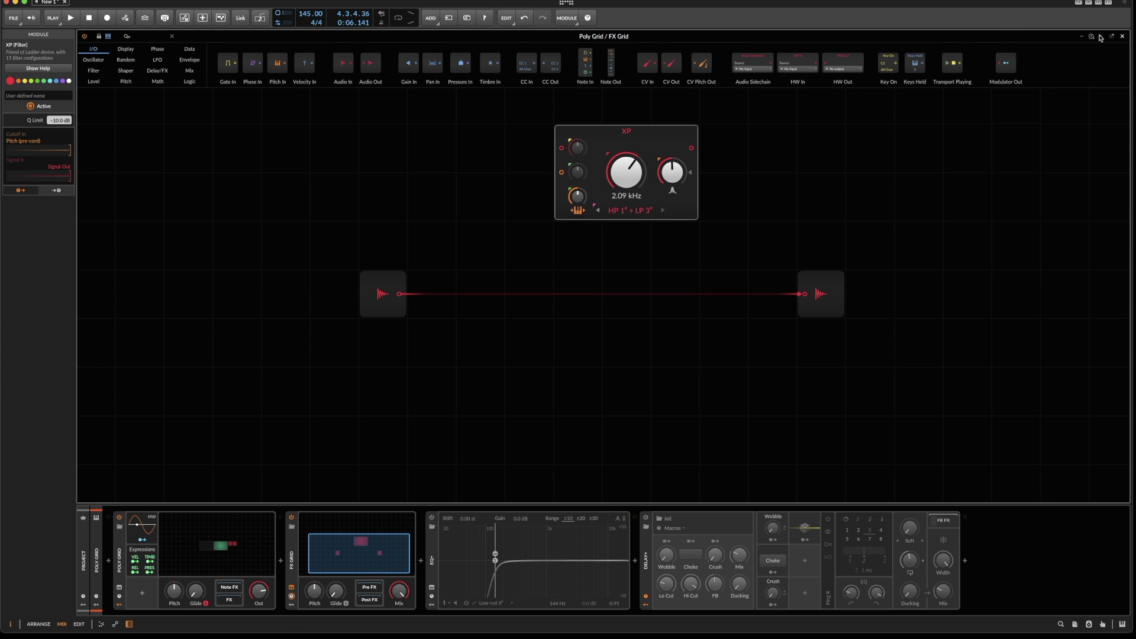
Configure the XP filter as Band-pass 2° with its keyboard pitch pre-cord off and the cutoff at 679 Hz
scroll(690, 112, up, 2)
click(626, 293)
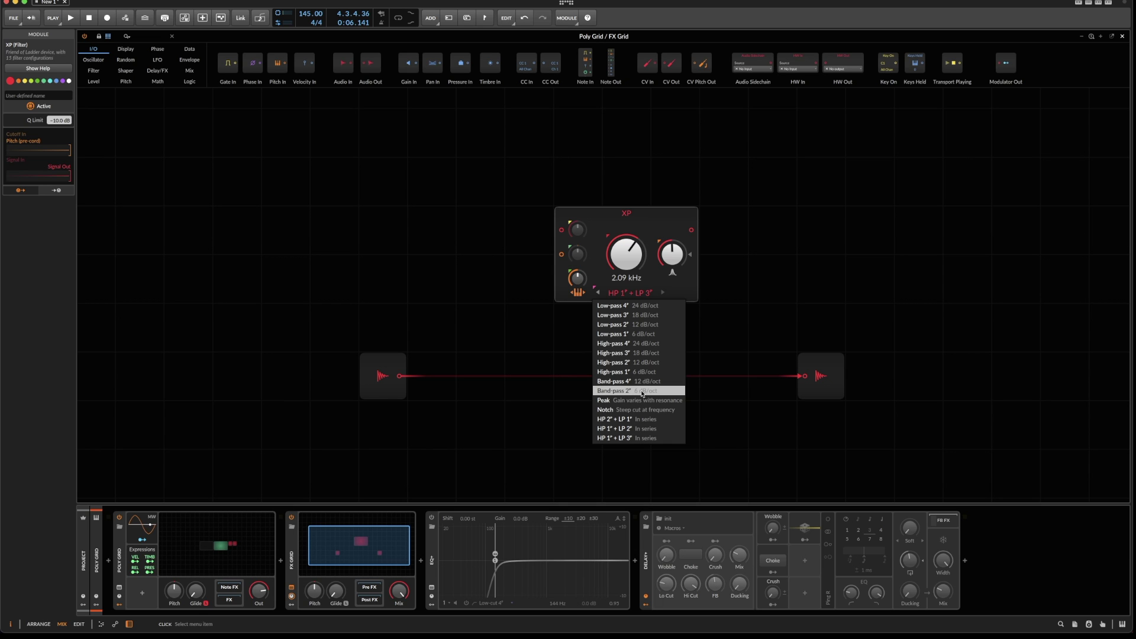
click(642, 393)
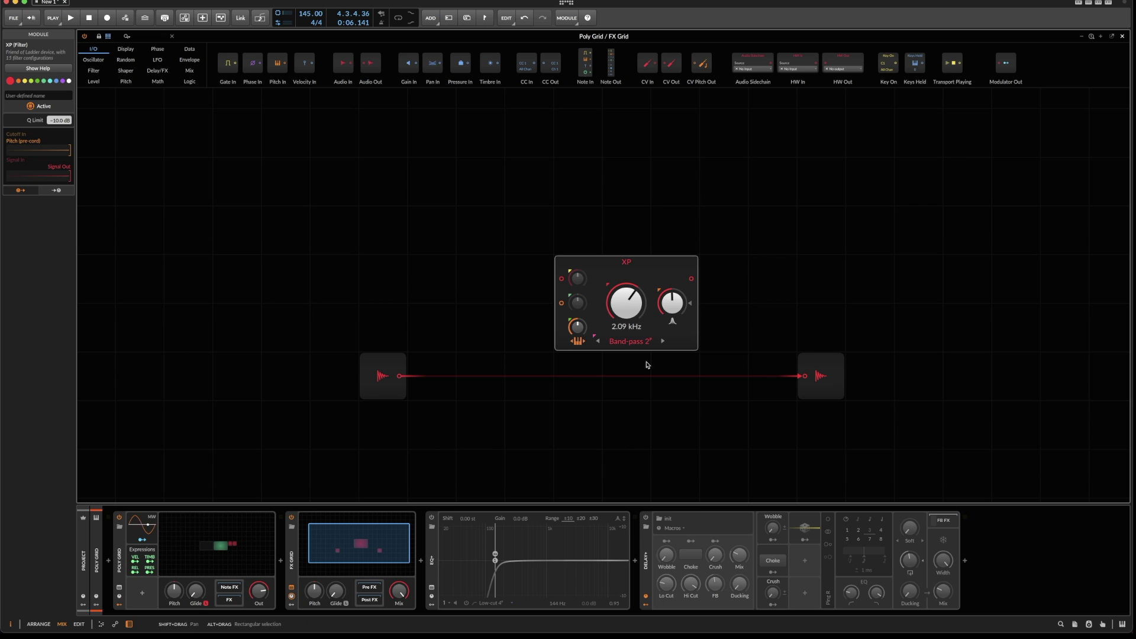
click(578, 341)
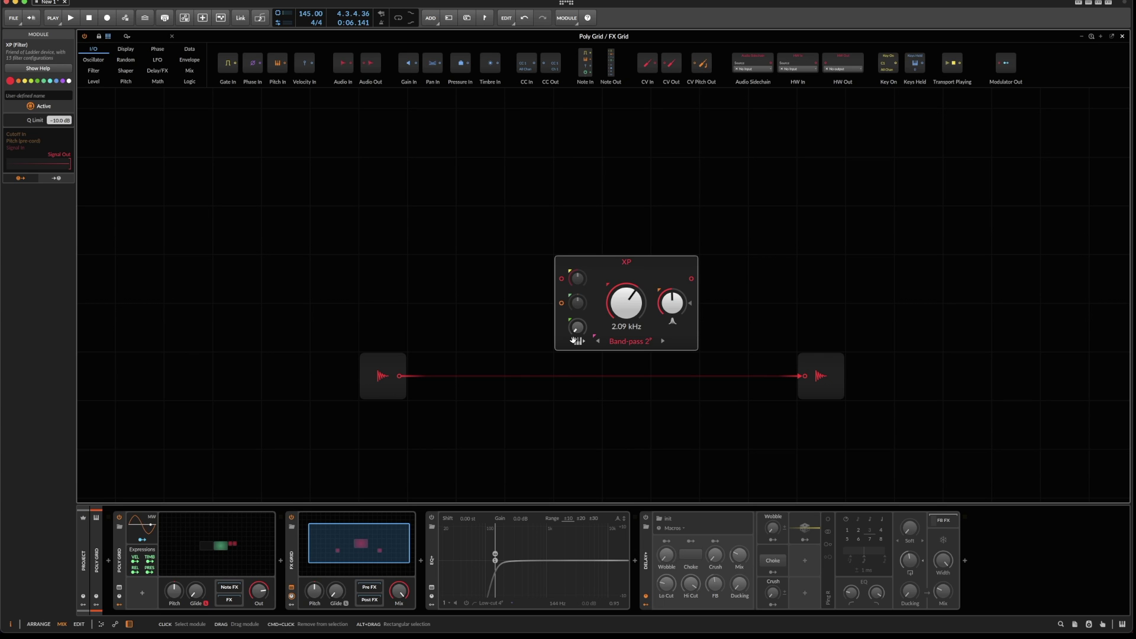
drag(625, 299, 625, 326)
Duplicate the XP filter and route both filter outputs through a Mixer to the audio output
key(super+d)
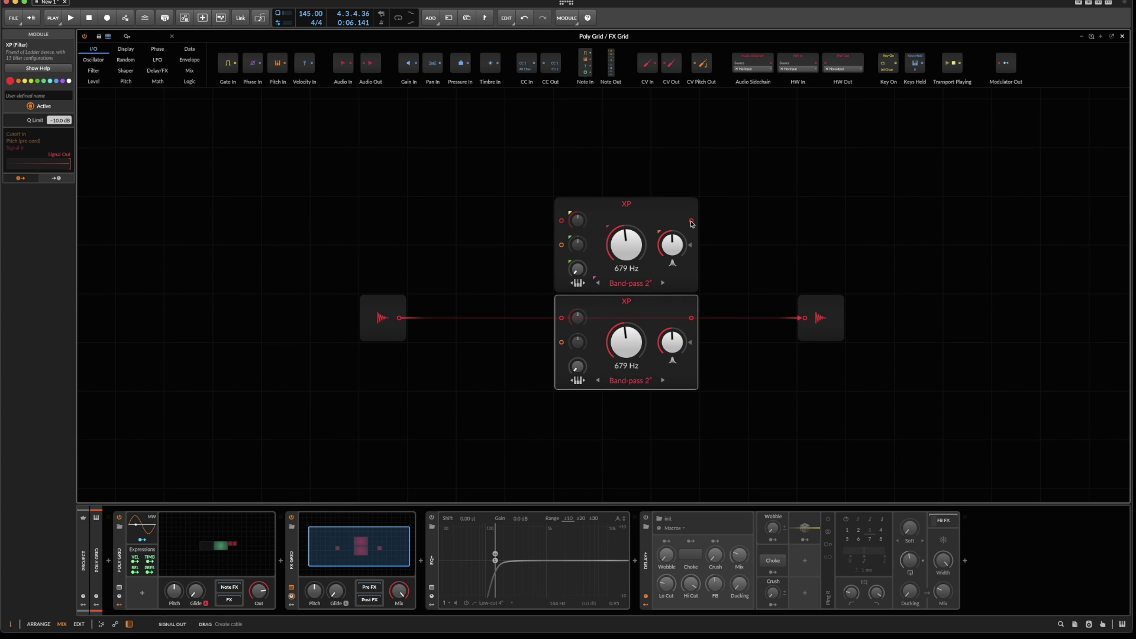
drag(691, 220, 805, 318)
drag(692, 317, 806, 321)
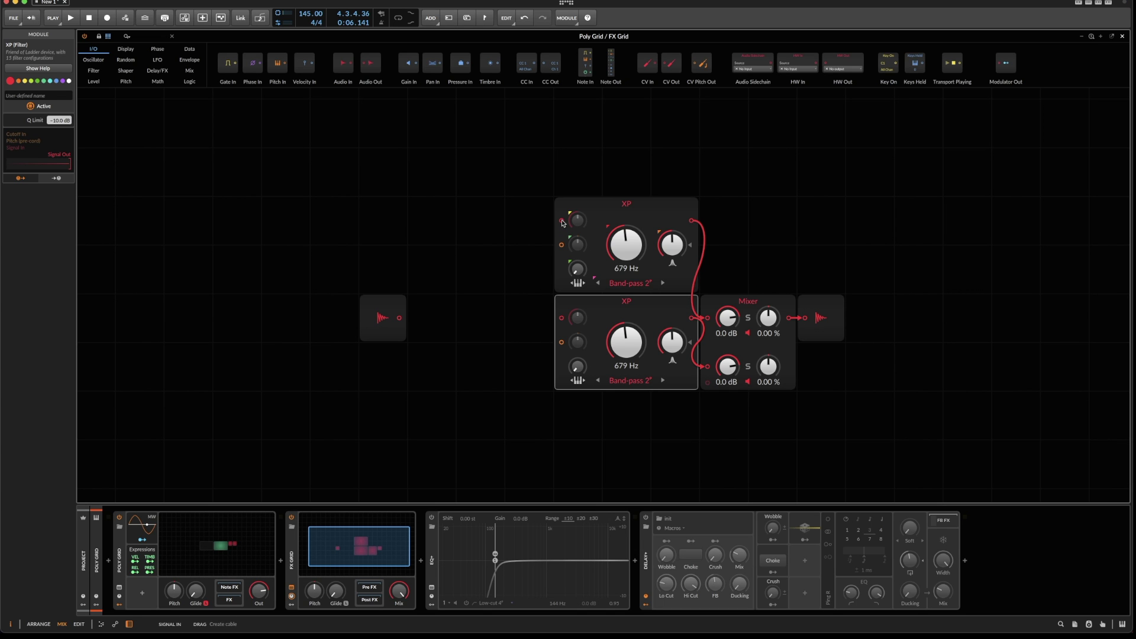
Connect the audio input to both XP filters and move the two filters away from the Mixer
drag(562, 224, 563, 348)
click(634, 146)
drag(638, 191, 677, 474)
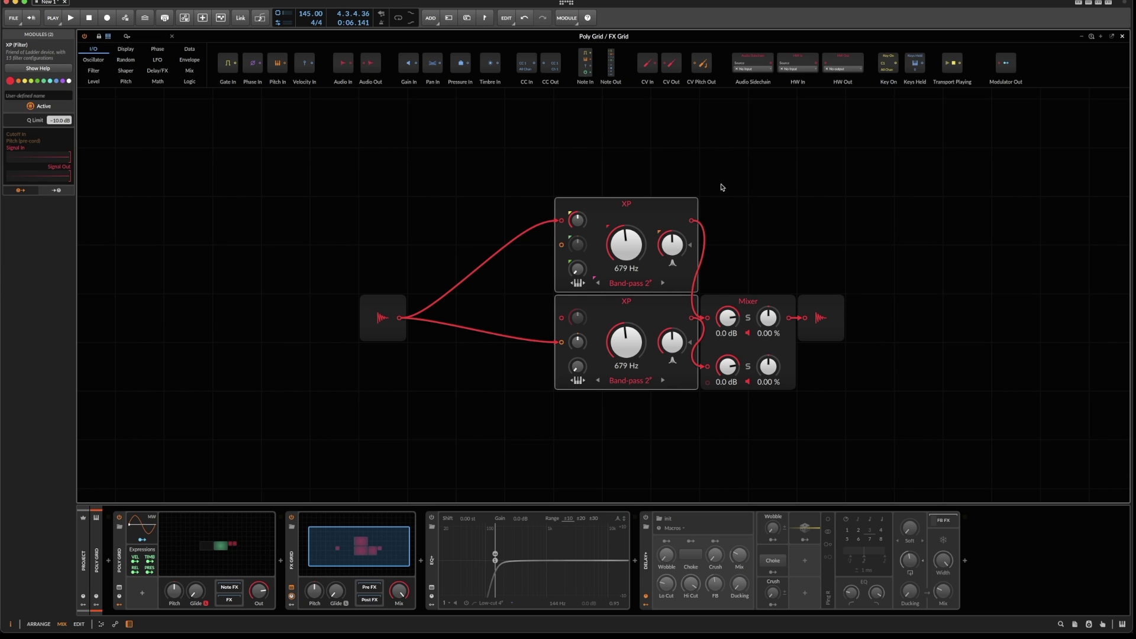
drag(636, 215, 556, 224)
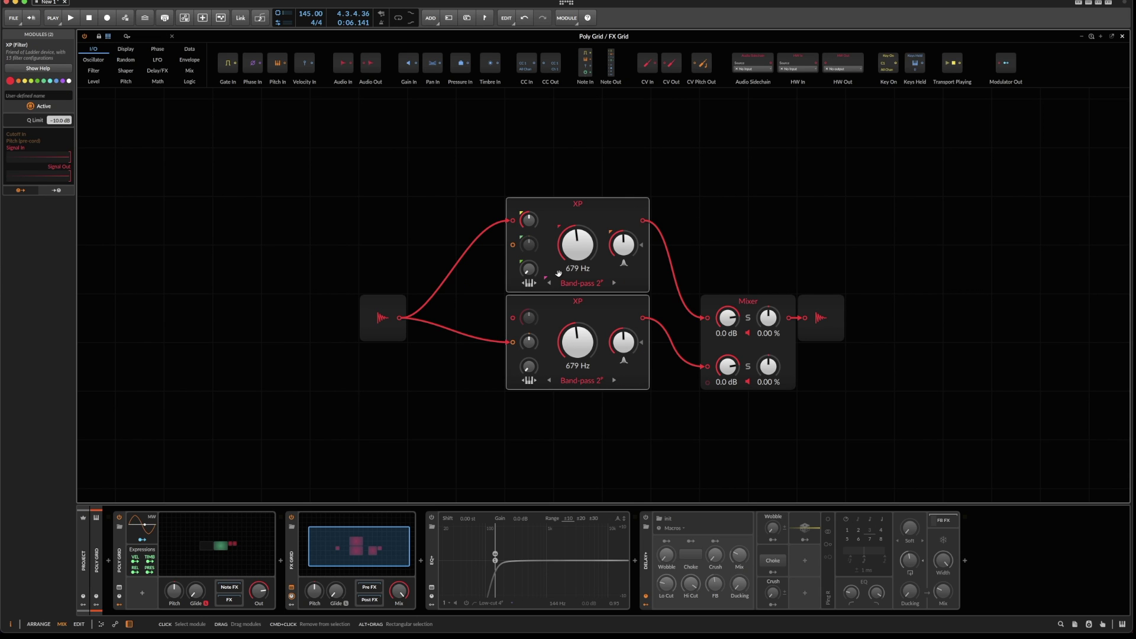
scroll(559, 275, up, 1)
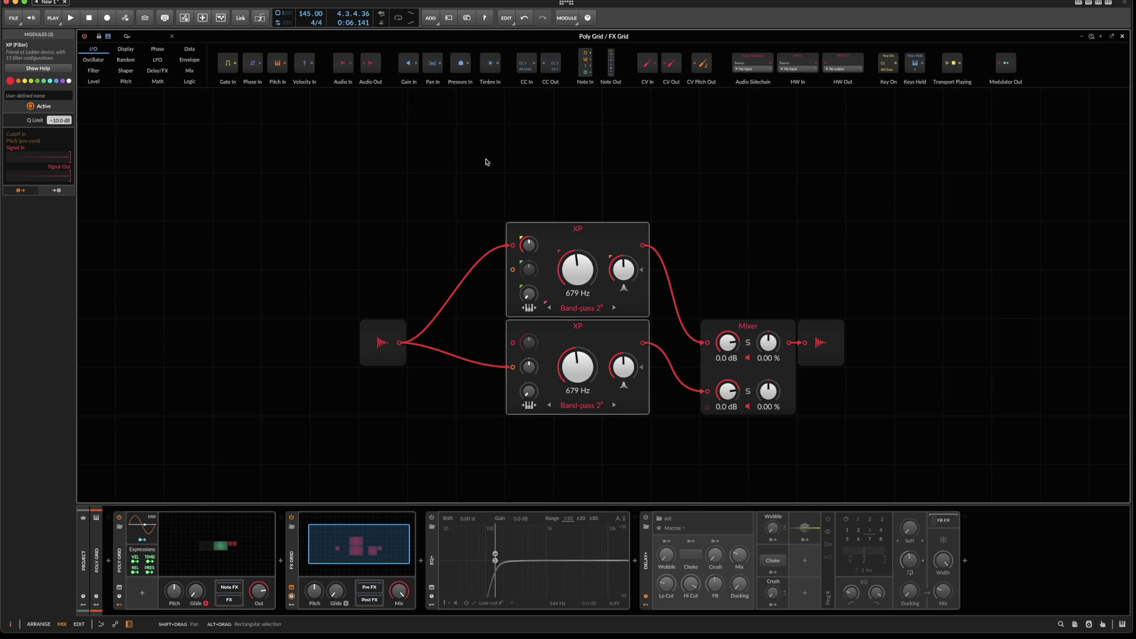
scroll(485, 163, up, 1)
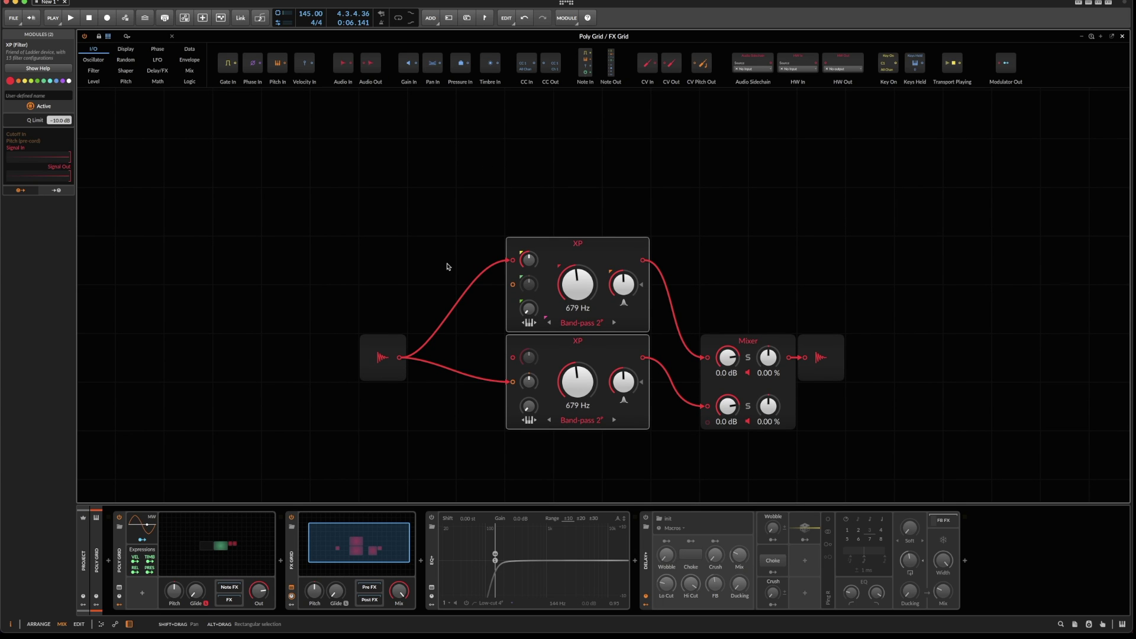
right_click(329, 110)
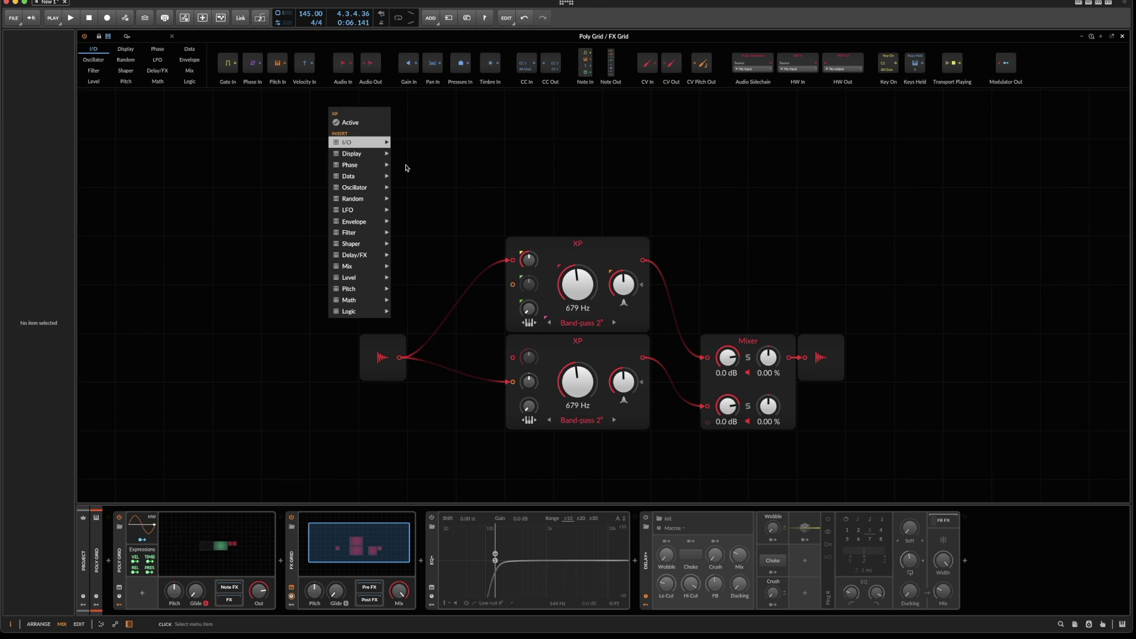
mouse_move(355, 277)
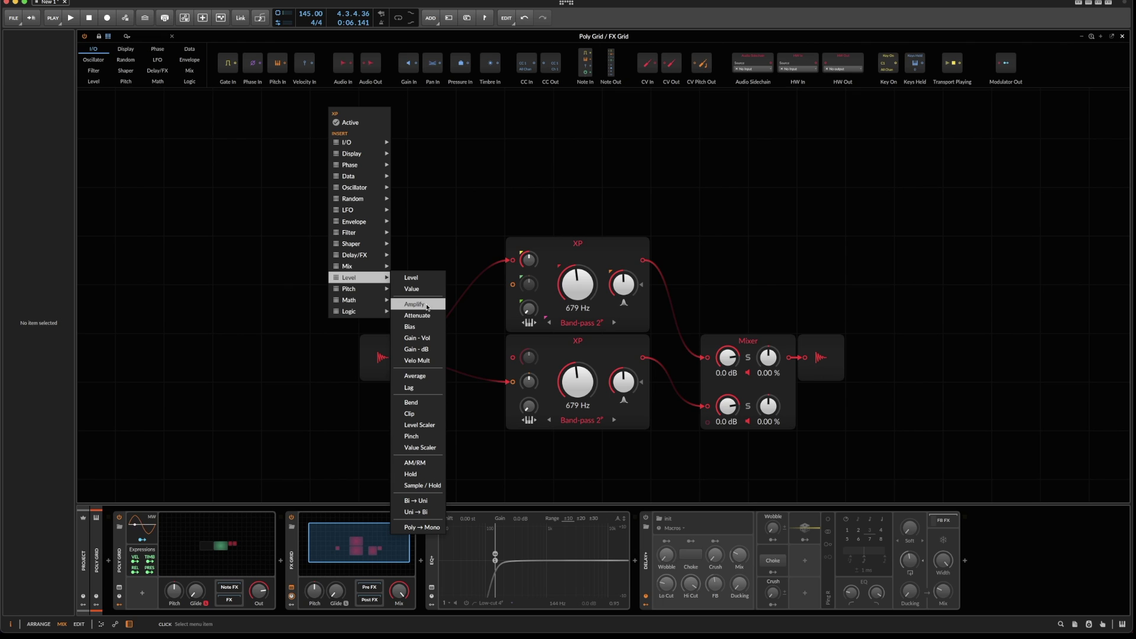
click(421, 278)
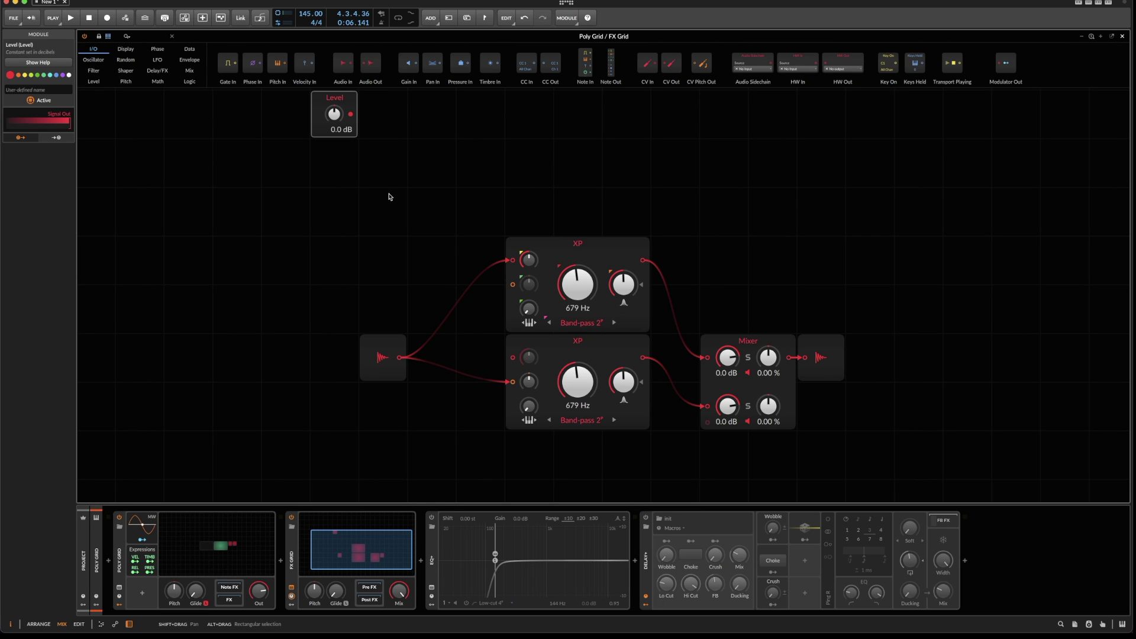
key(Delete)
Insert a Value module and a Modulator Out module above the filters and feed the Value output into Modulator Out
right_click(369, 190)
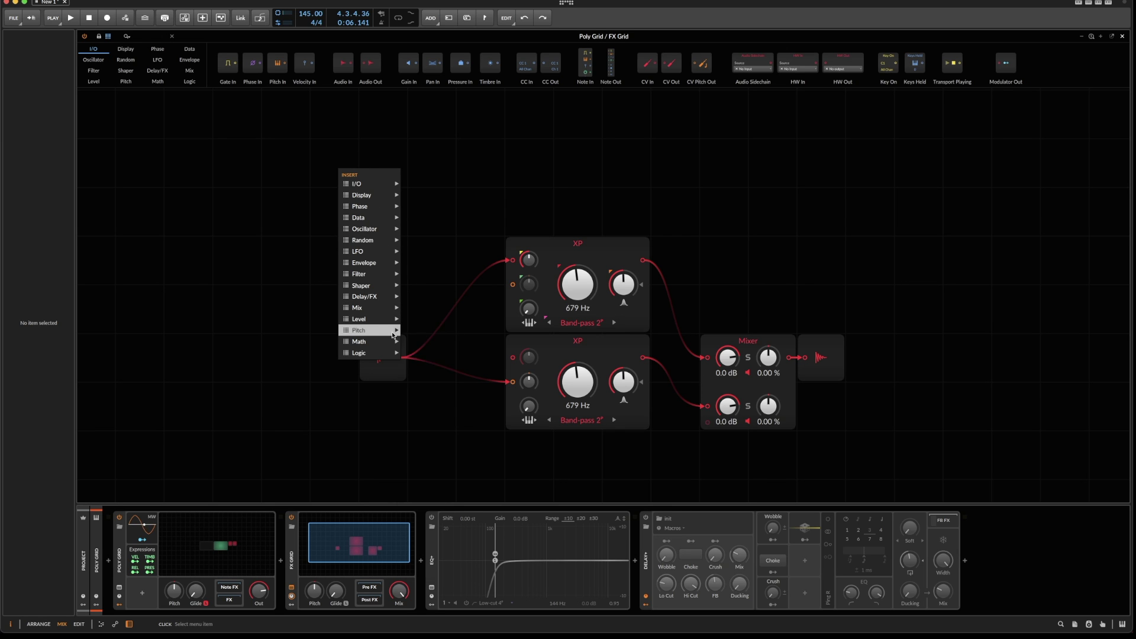
mouse_move(394, 307)
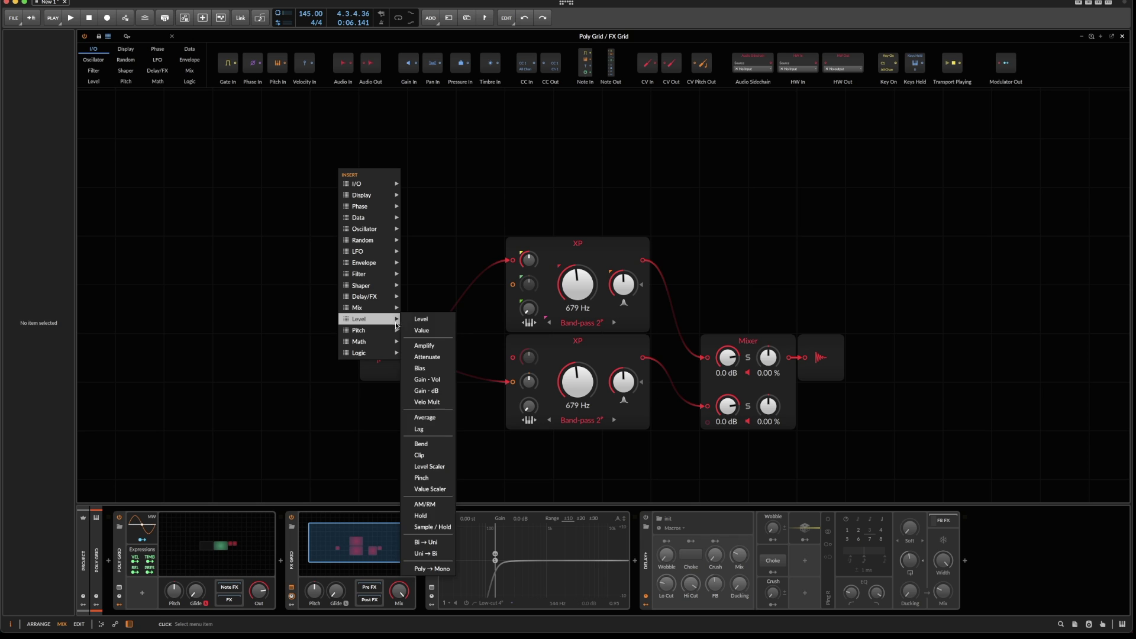
click(424, 328)
right_click(397, 128)
mouse_move(447, 163)
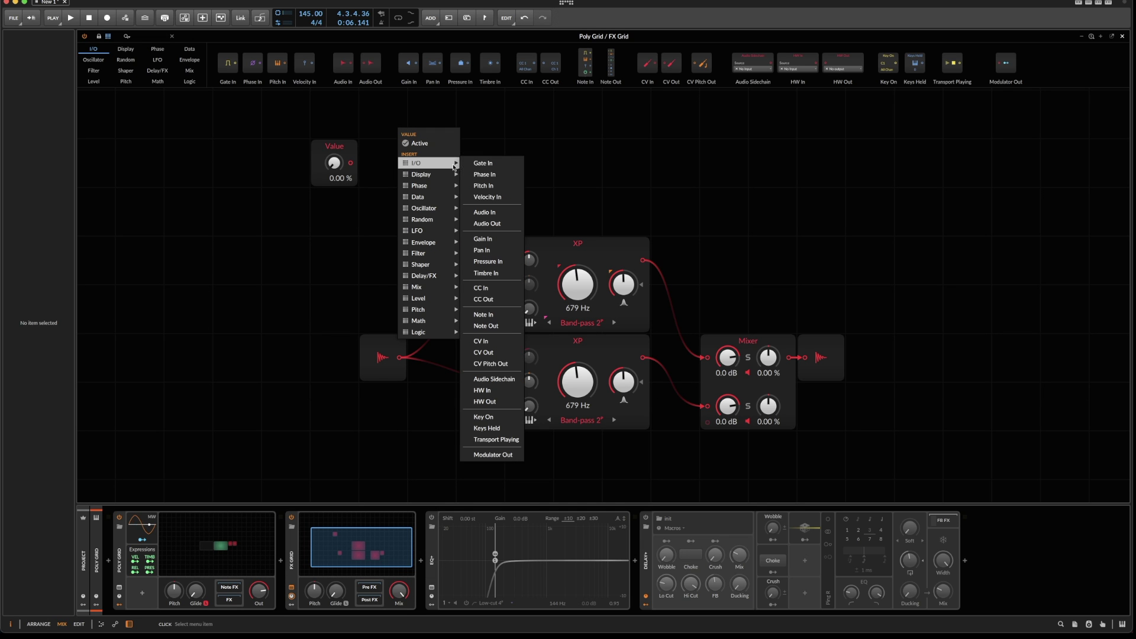
click(510, 457)
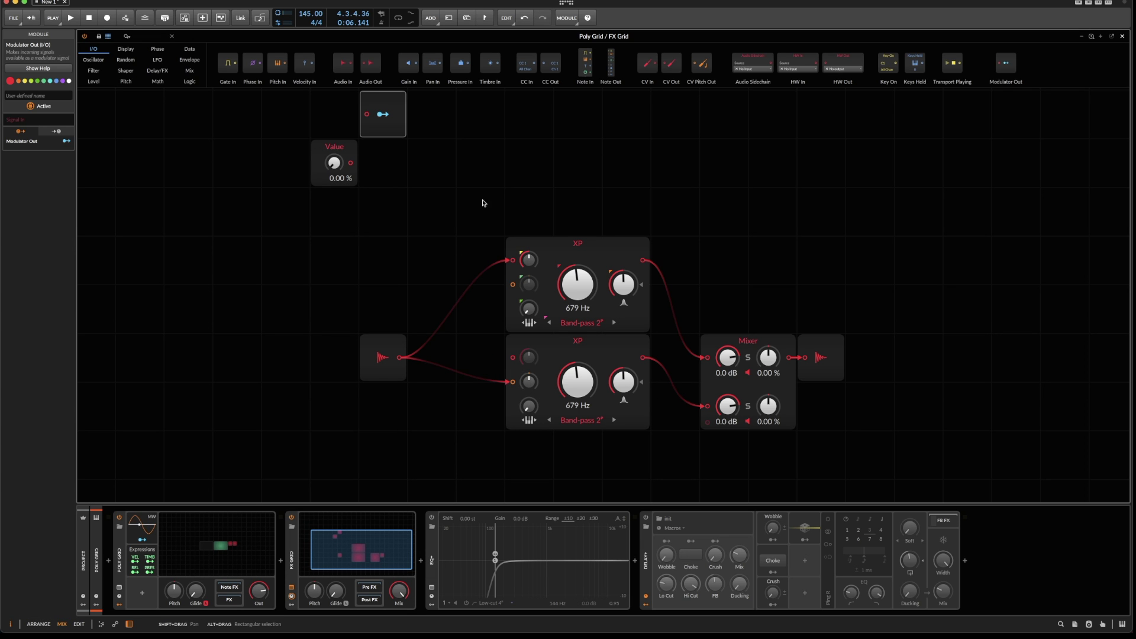
drag(372, 105, 351, 163)
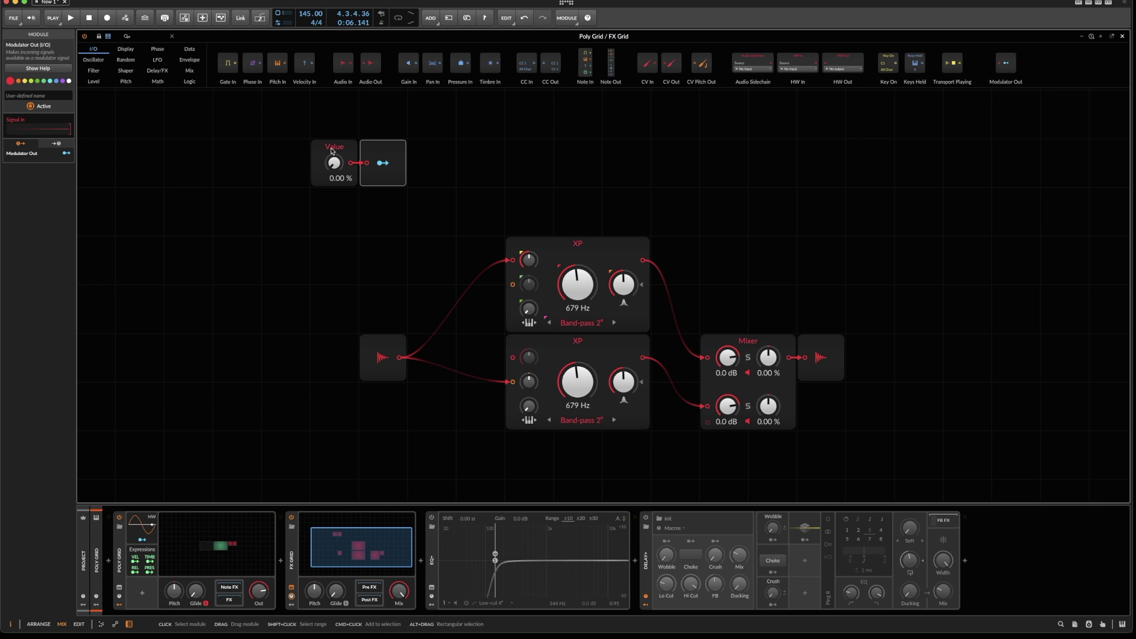
Rename the Value module as CTF
click(332, 151)
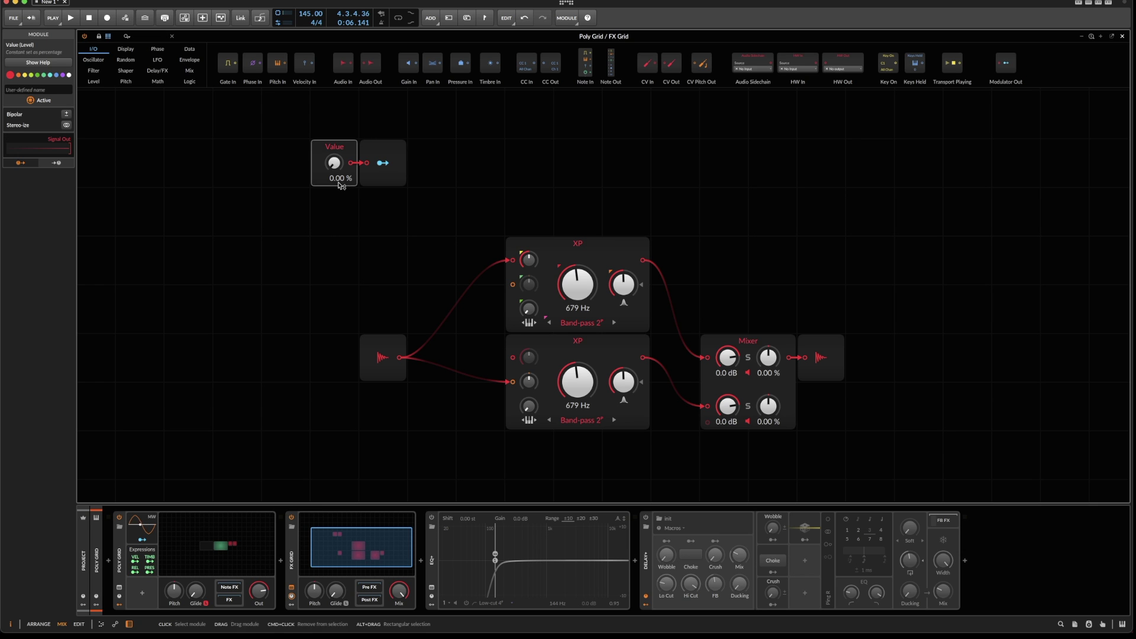
click(43, 89)
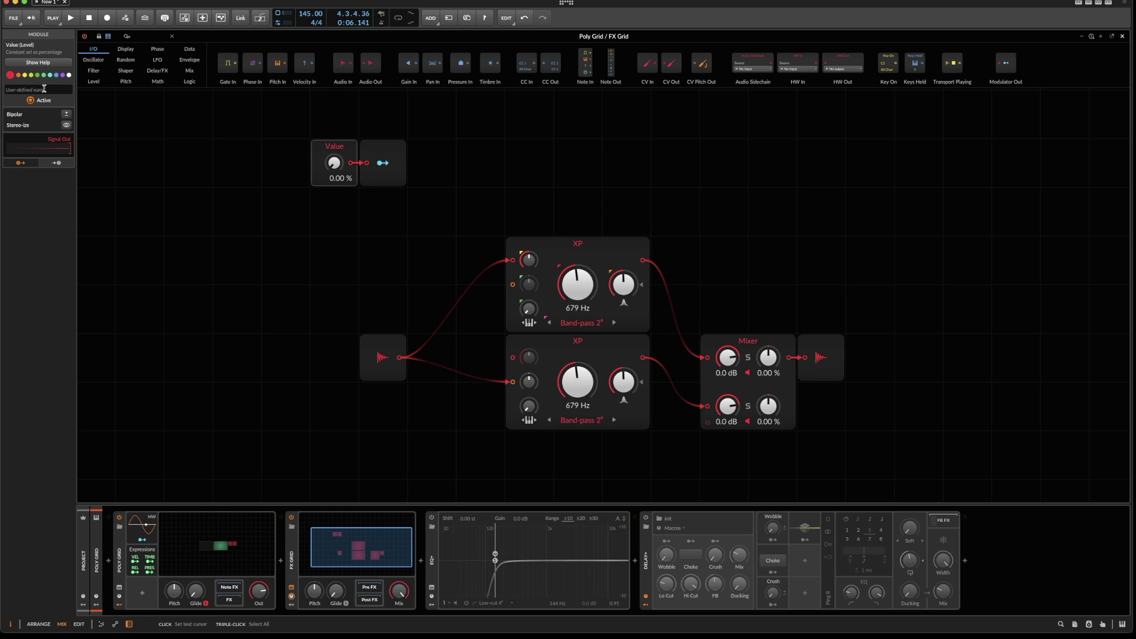
text(CTF)
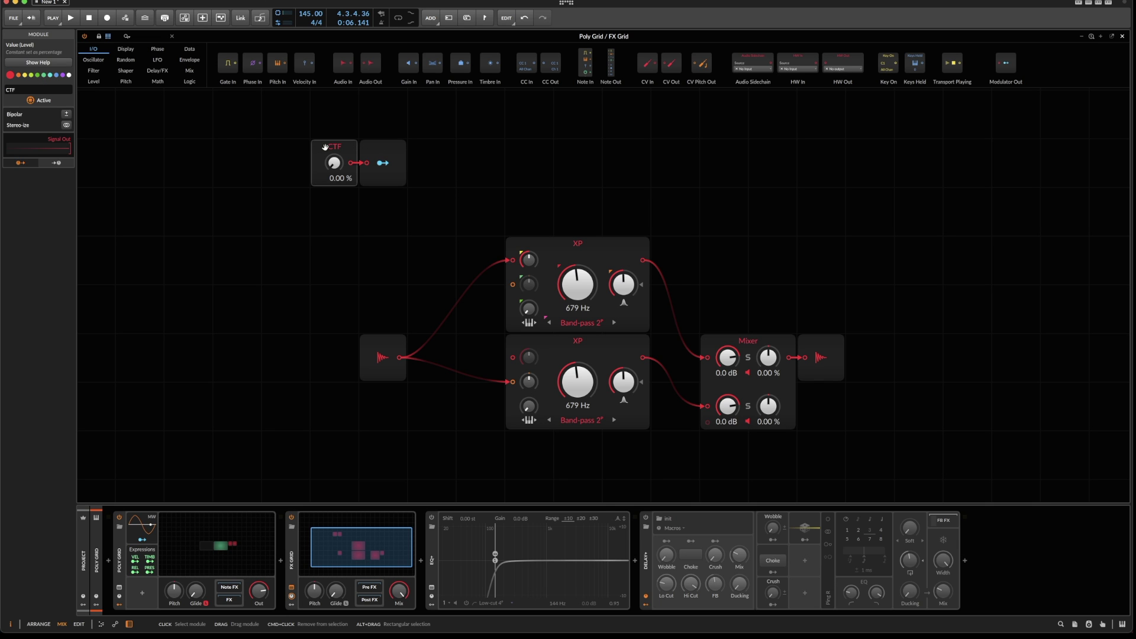
Lower both XP filter cutoffs to 19.4 Hz and map the Modulator Out to both cutoffs with a modulation amount of 129.0 st
drag(572, 291, 577, 441)
click(382, 162)
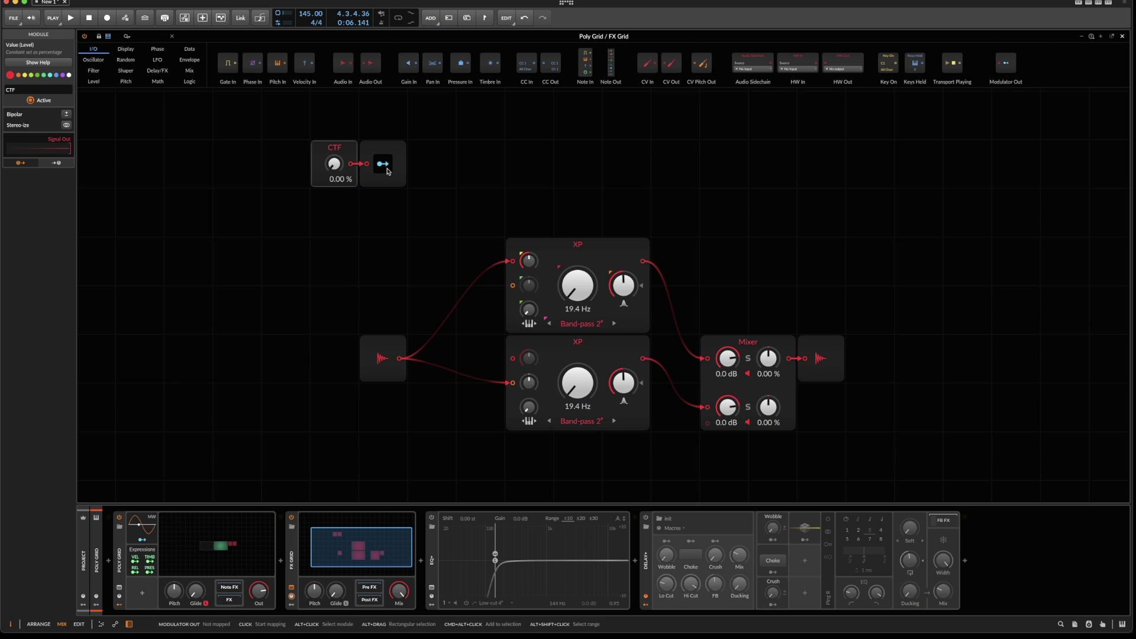
click(577, 284)
click(577, 382)
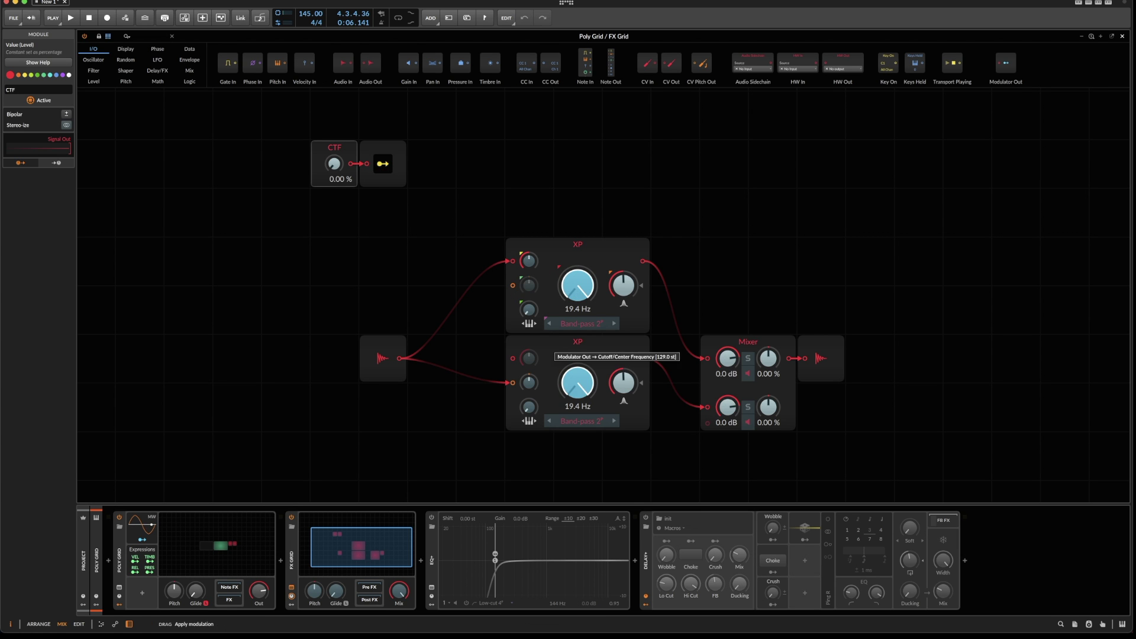
click(383, 163)
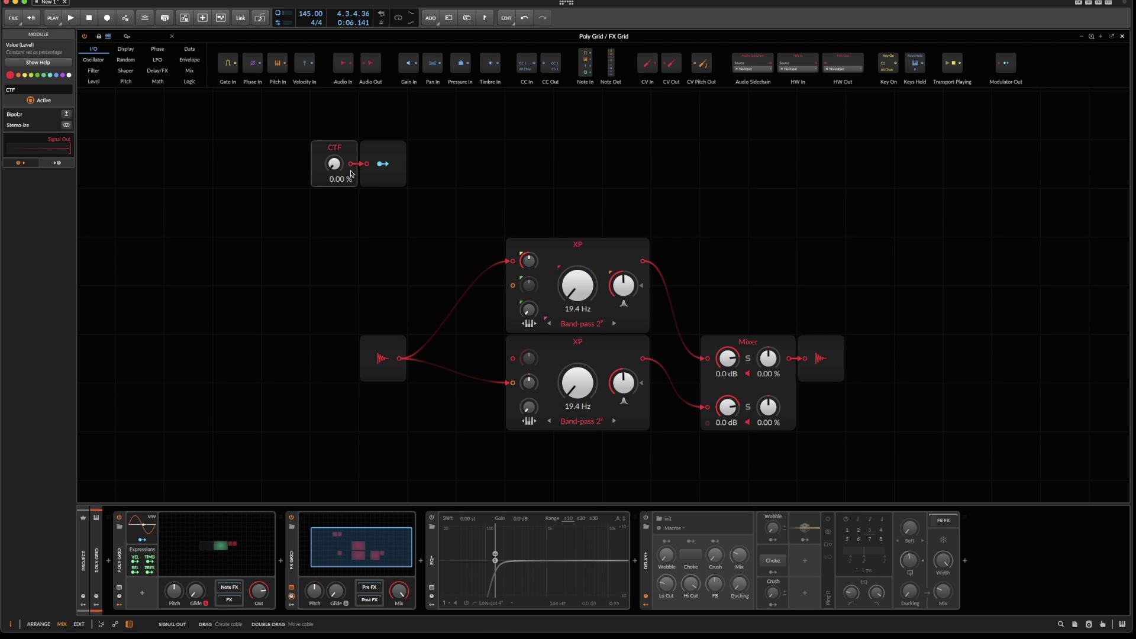
Set the CTF value to 51.5 % and select the CTF module together with its Modulator Out
drag(334, 163, 334, 133)
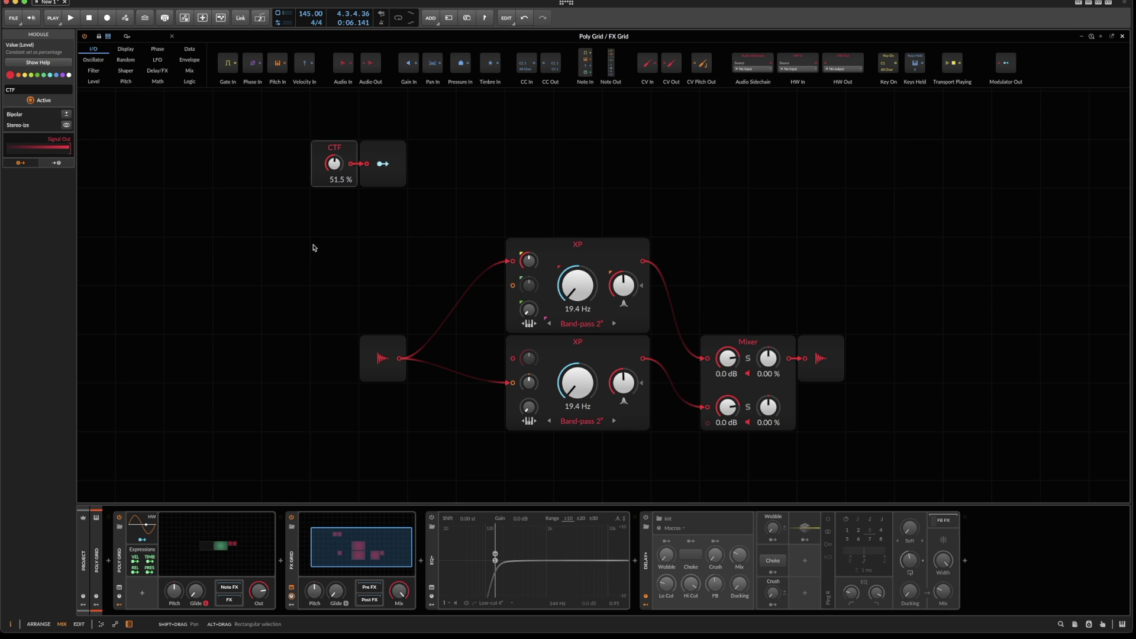
drag(267, 167, 400, 206)
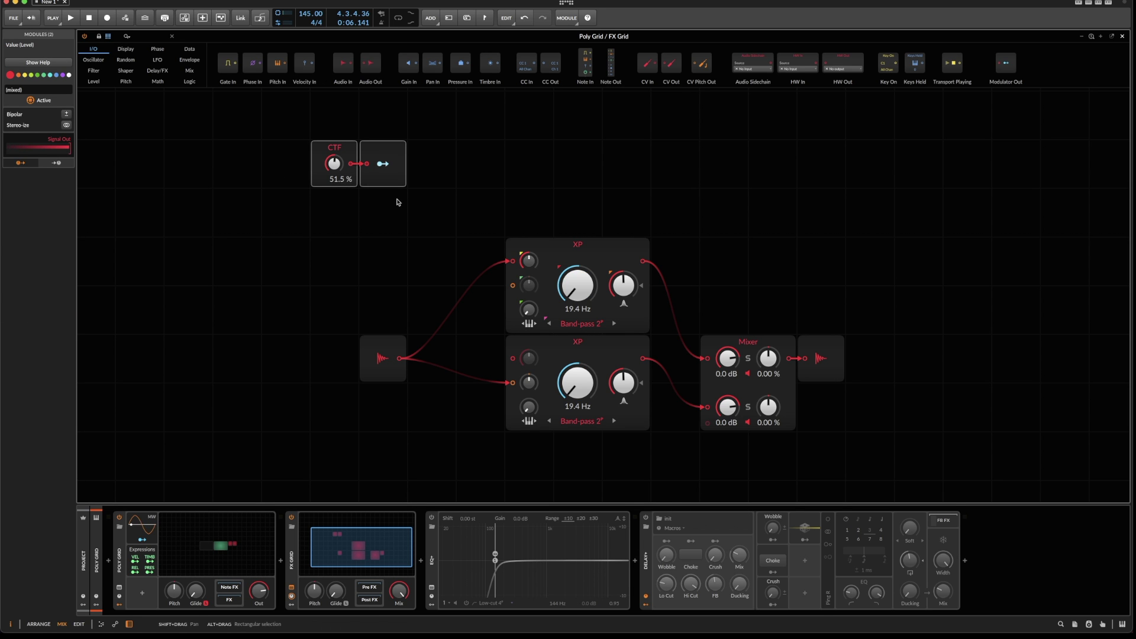
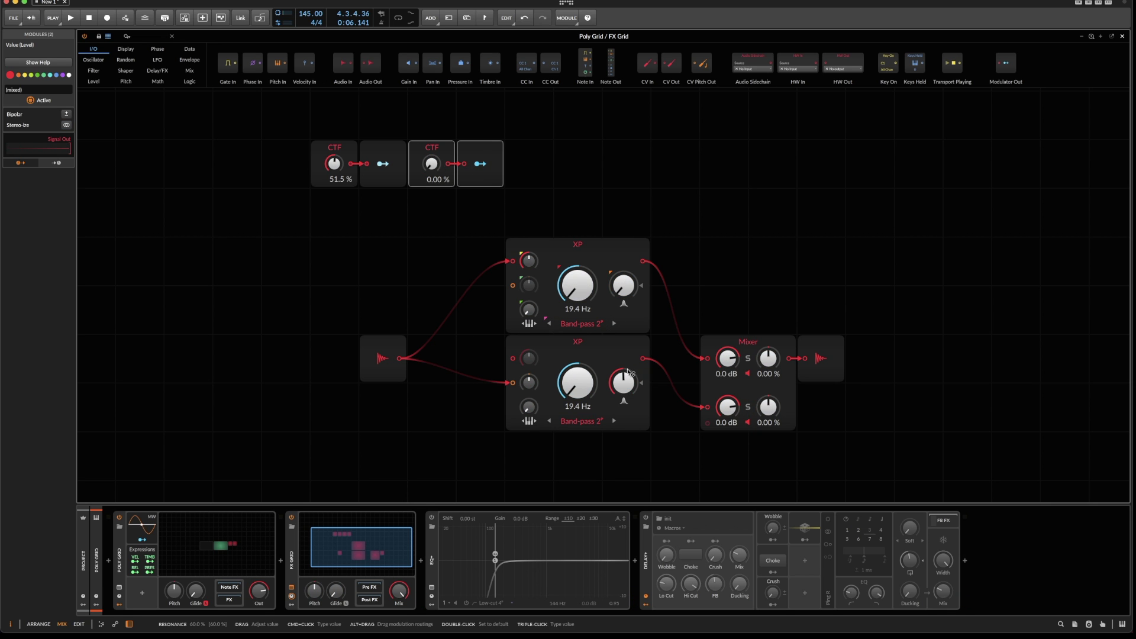
Try a higher value on the duplicated CTF module, reset it to 0.00 %, and rename the module as Res
drag(432, 164, 432, 142)
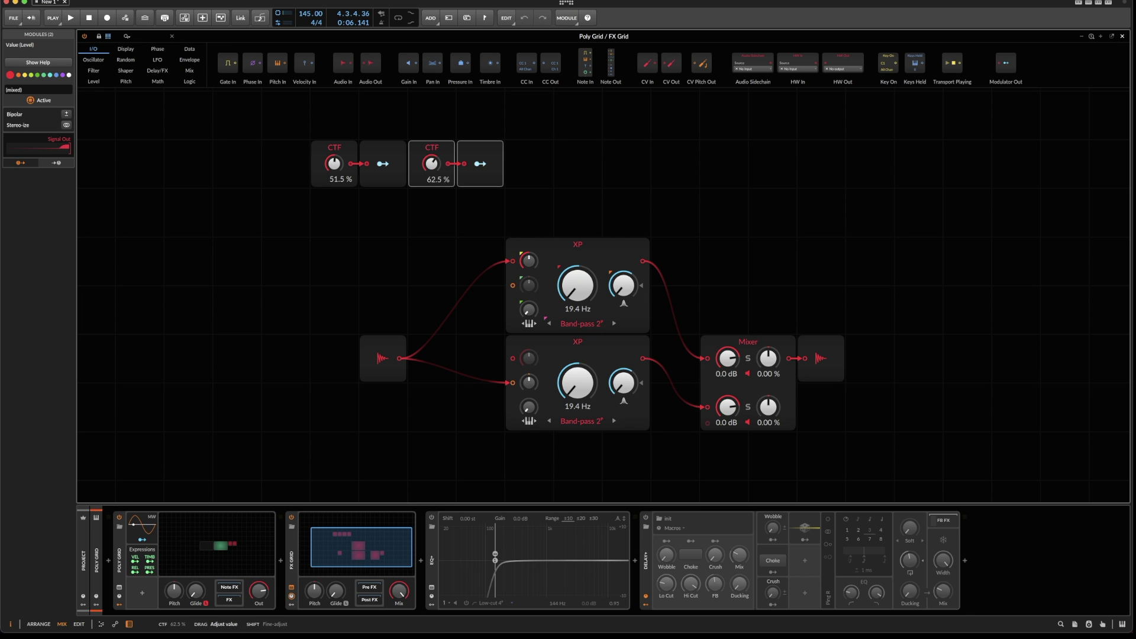
double_click(432, 164)
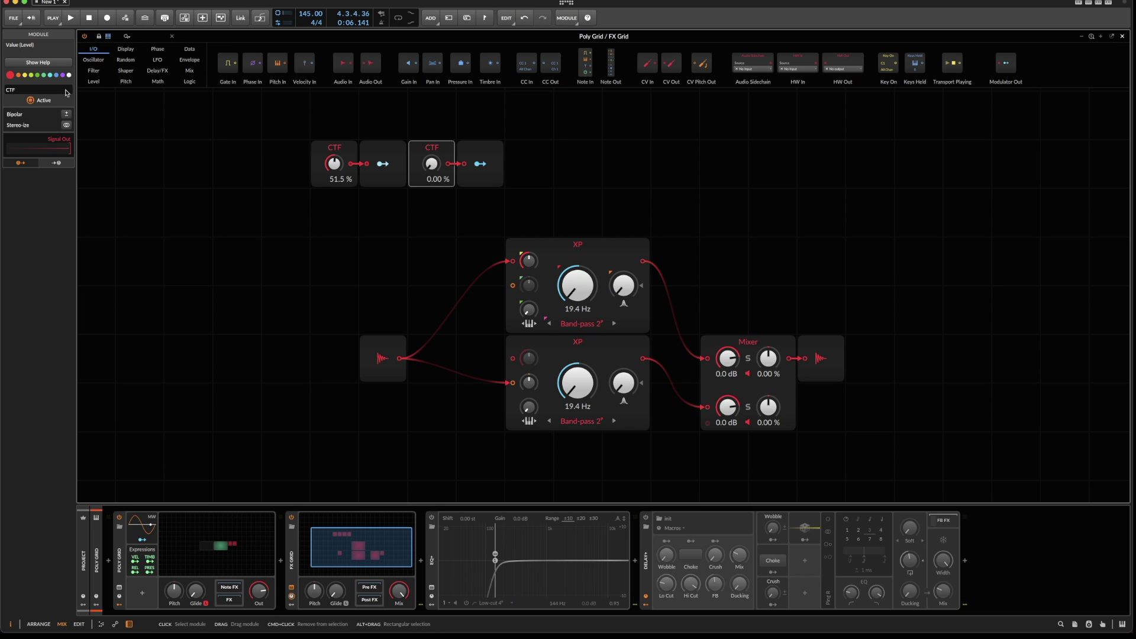
click(23, 87)
text(Res)
Duplicate the CTF module with its Modulator Out directly below, and map the copy's Modulator Out to both XP filters' Drive
drag(277, 185, 404, 157)
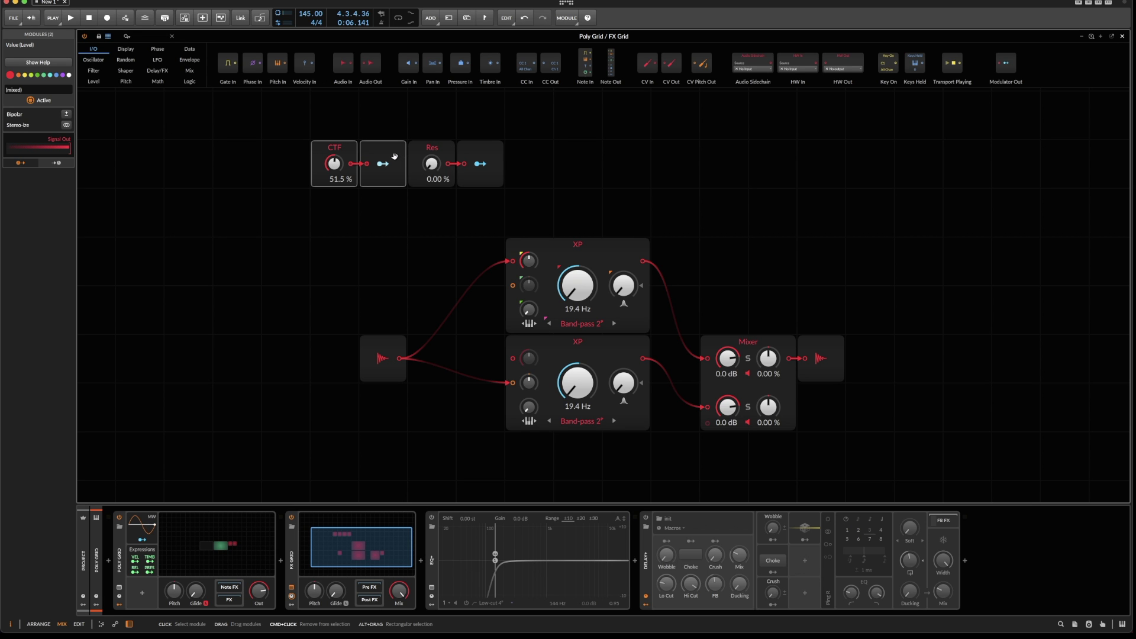
key(super+d)
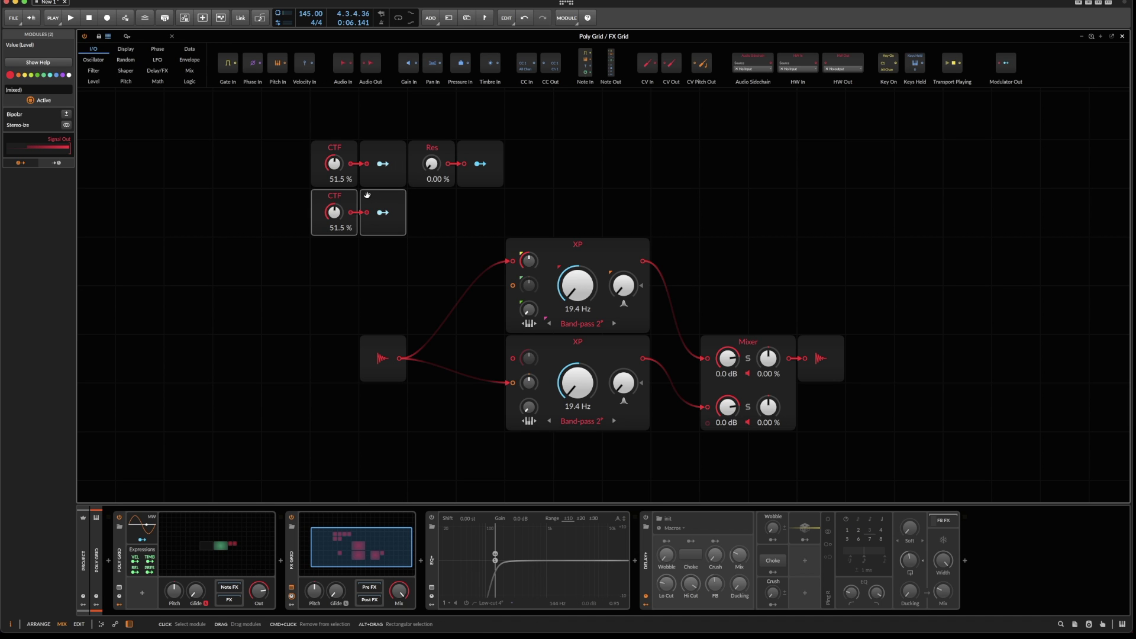
drag(387, 215, 529, 354)
Set both Drive modulation amounts of the second row's Modulator Out to 0.600
click(393, 197)
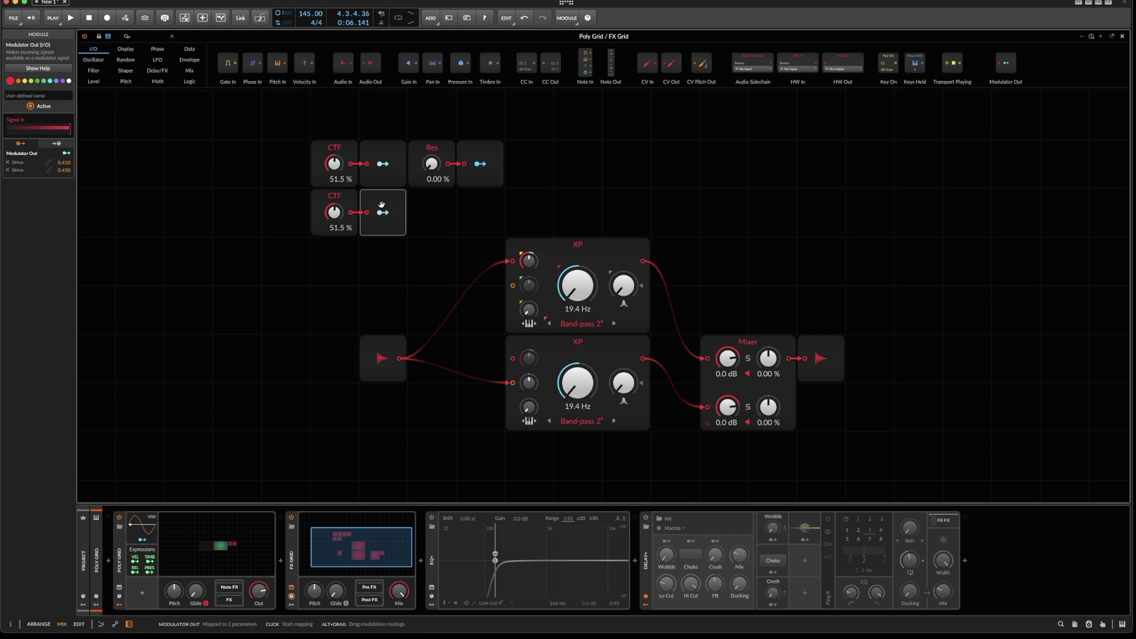
double_click(63, 163)
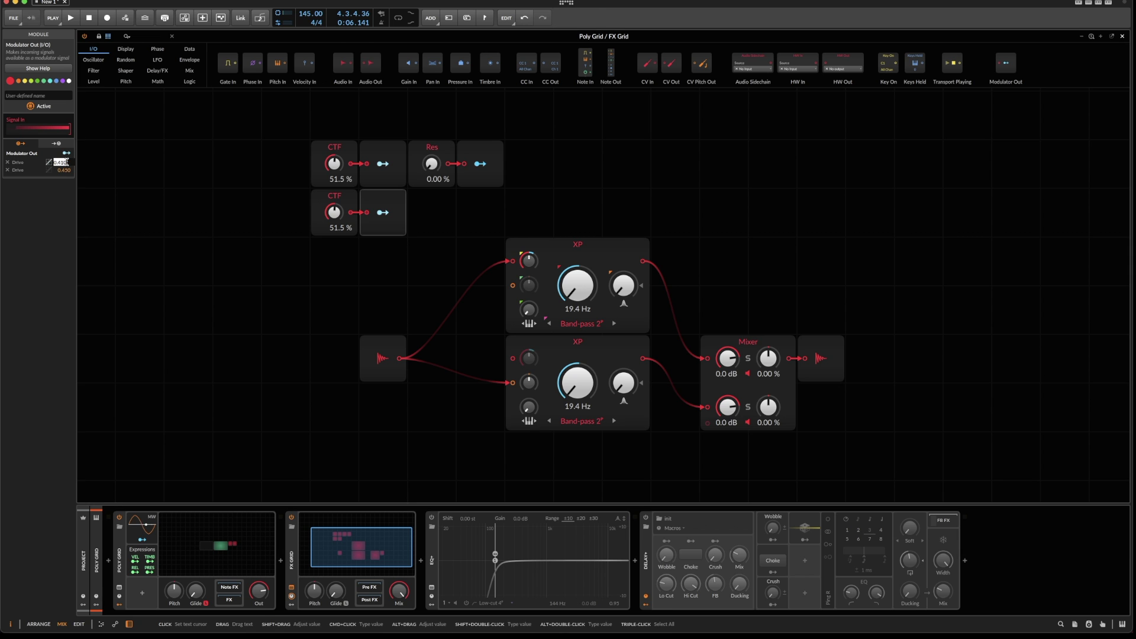
text(0.6)
key(Return)
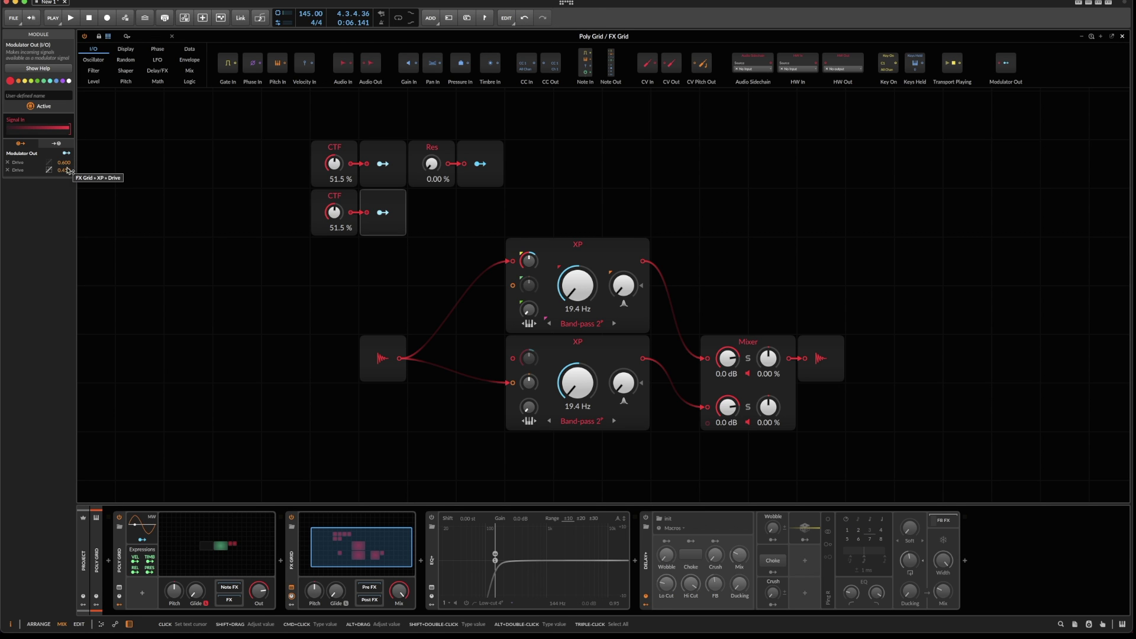
Move the Audio In module two grid cells left, and reset the lower XP filter's cutoff modulation amount to its default
scroll(353, 261, down, 2)
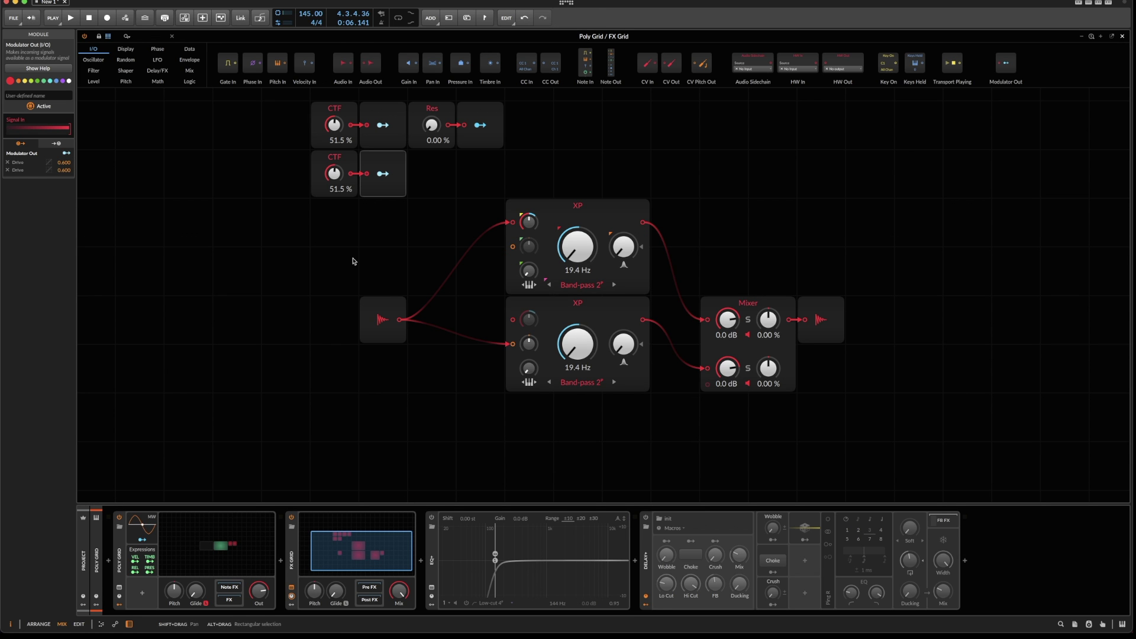
drag(390, 305, 291, 305)
mouse_move(529, 344)
mouse_down()
mouse_move(528, 332)
mouse_move(528, 345)
mouse_up()
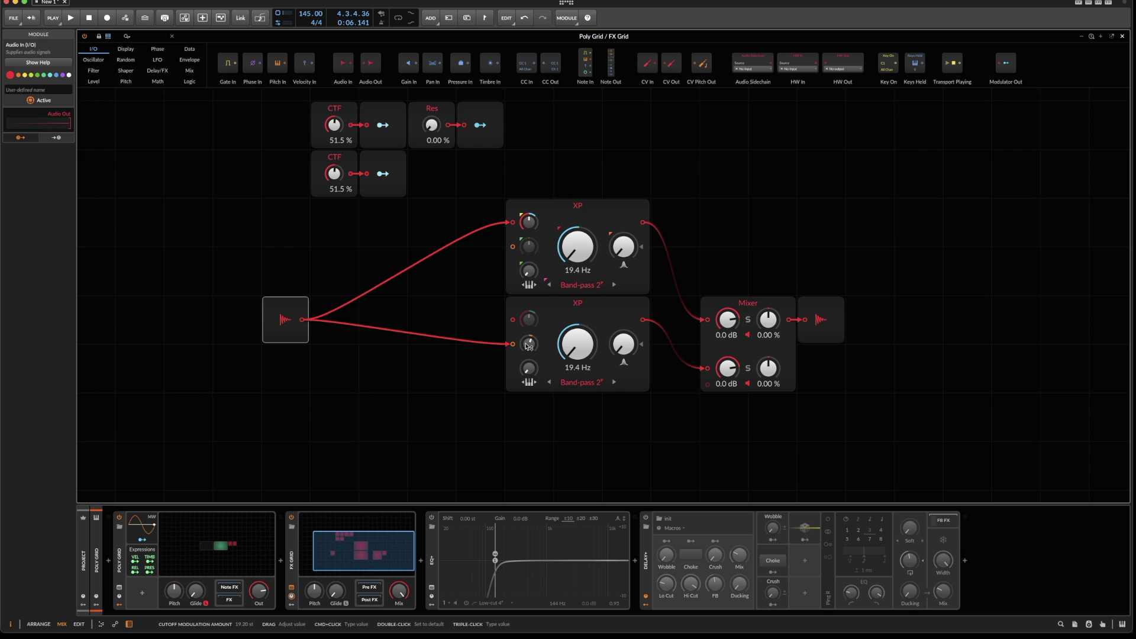
double_click(529, 345)
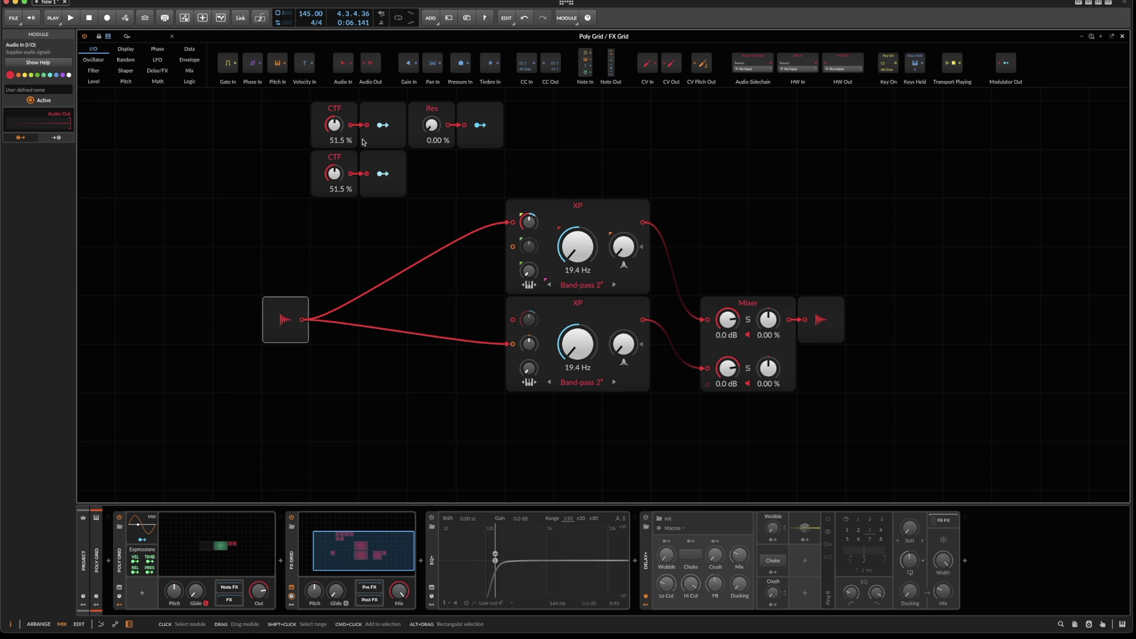
Duplicate the second CTF and Modulator Out pair, and connect Audio In to the upper XP's cutoff modulation input and the lower XP's audio input
drag(263, 148, 449, 197)
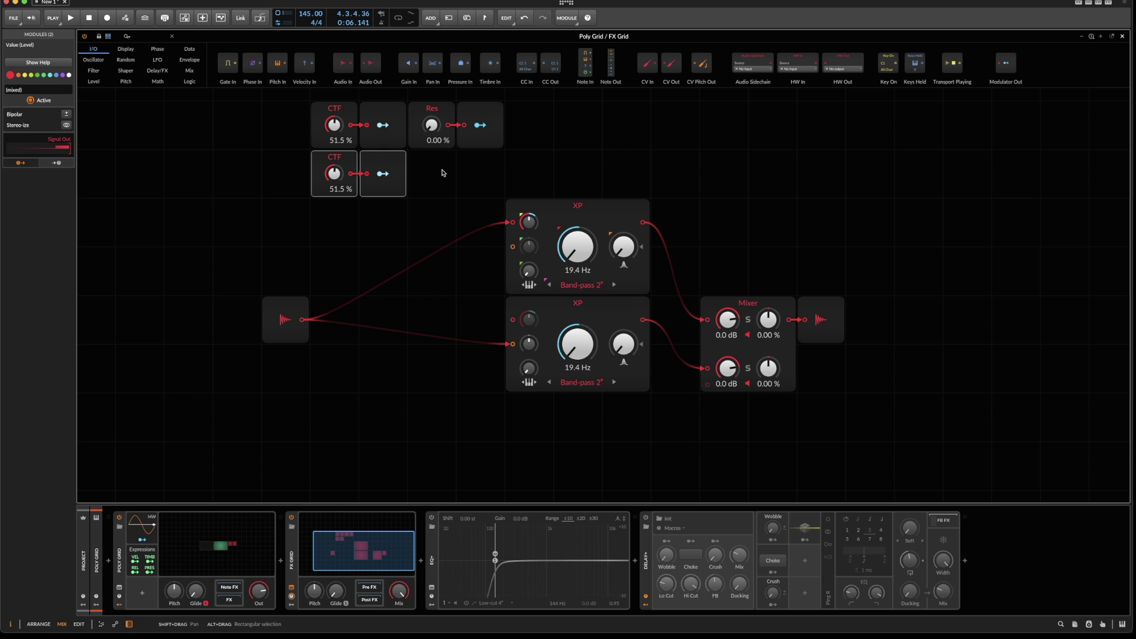
key(ctrl+d)
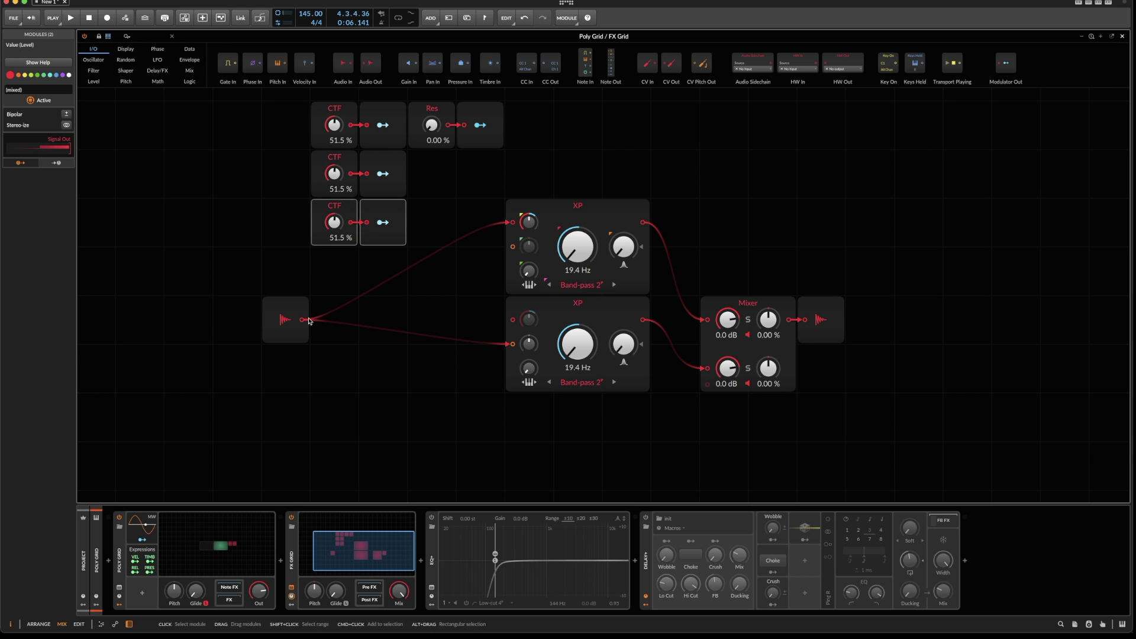
drag(303, 320, 513, 246)
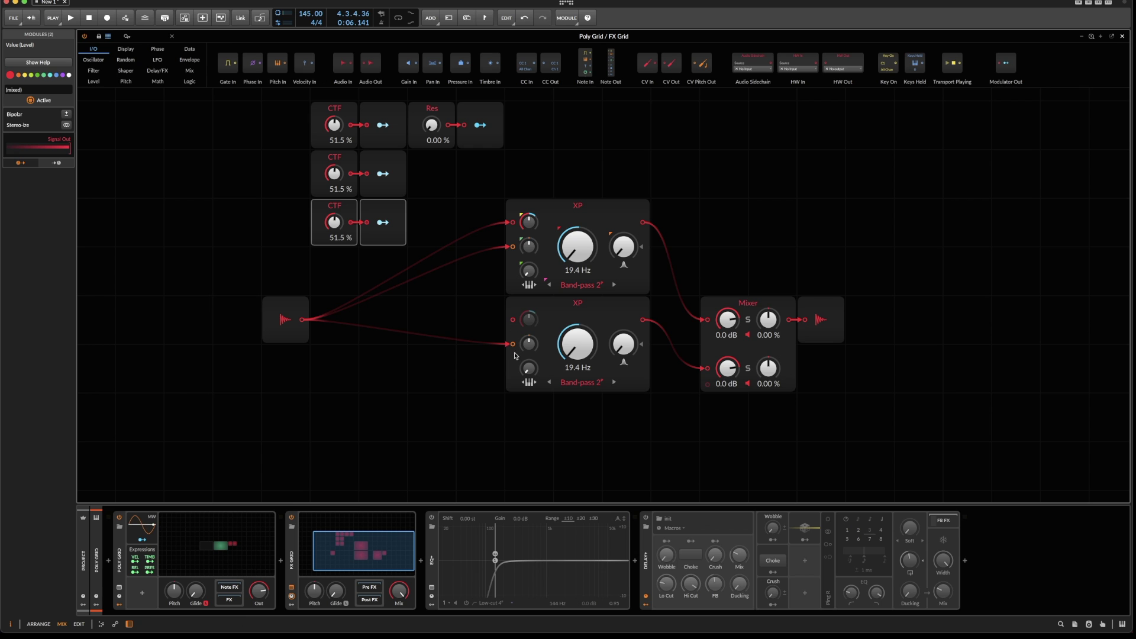
drag(512, 320, 302, 320)
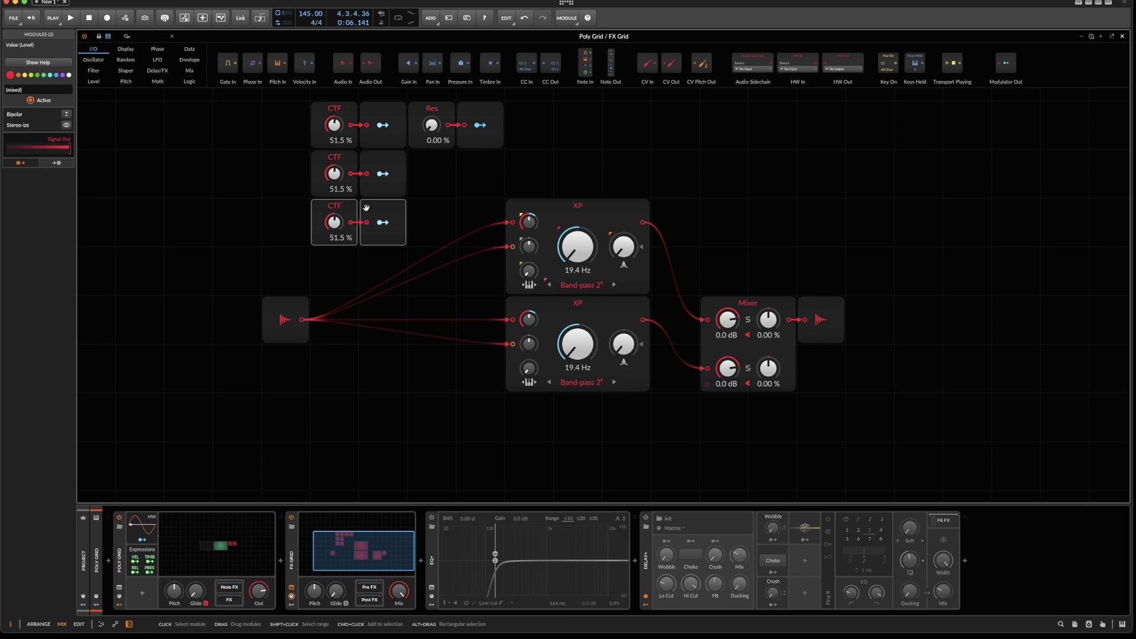
Rename the second-row CTF module as Sat and the third-row CTF module as FilFM
click(341, 205)
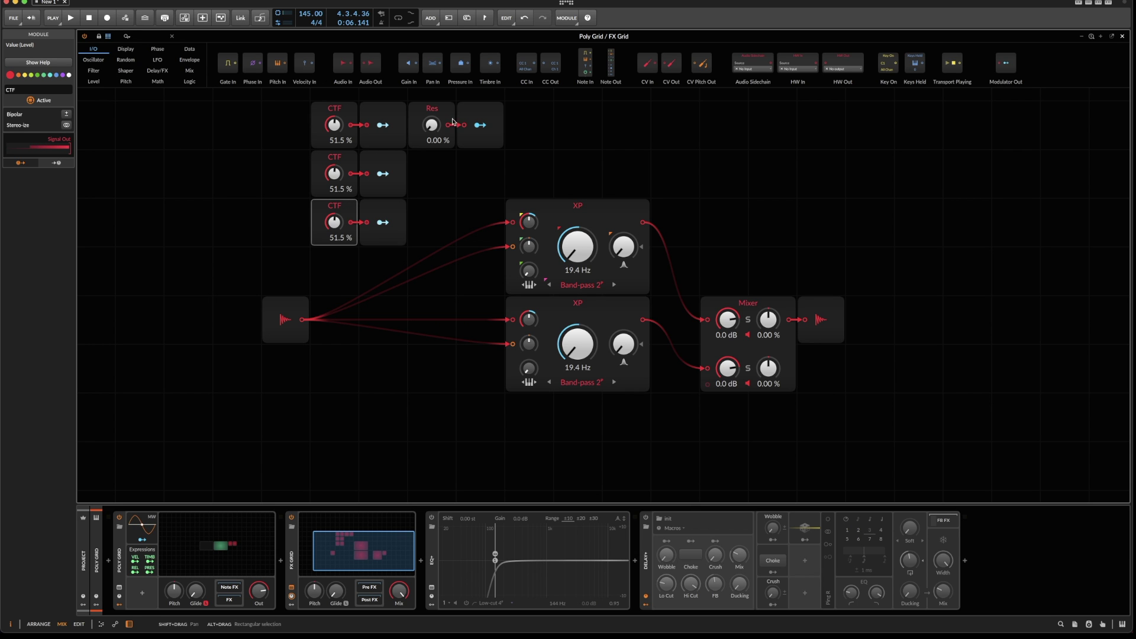
click(334, 158)
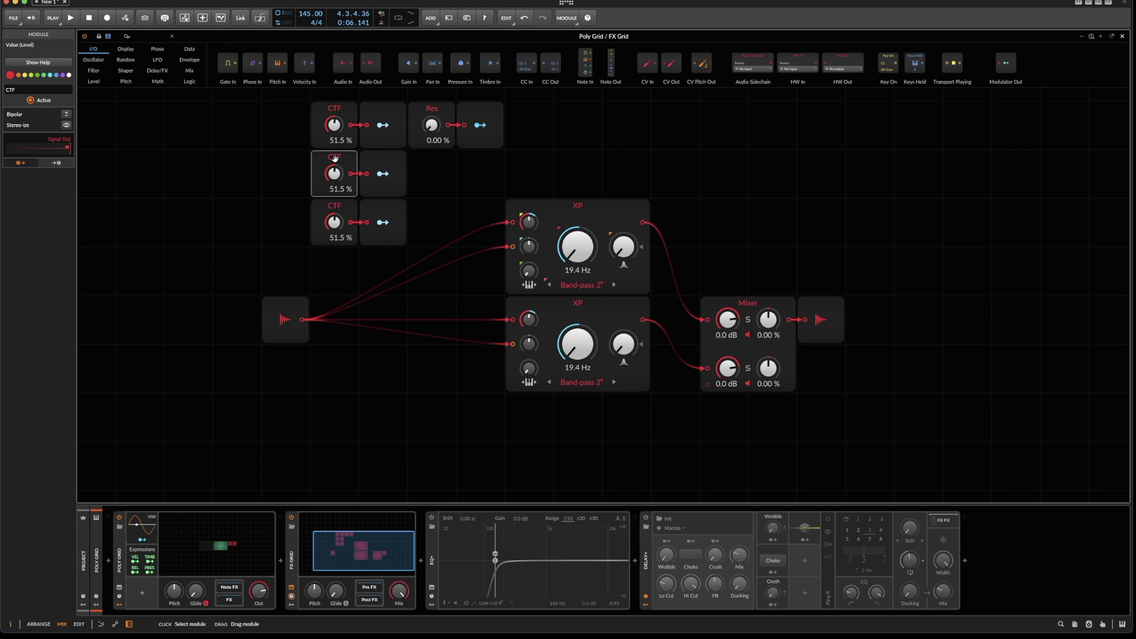
click(41, 89)
text(Sat)
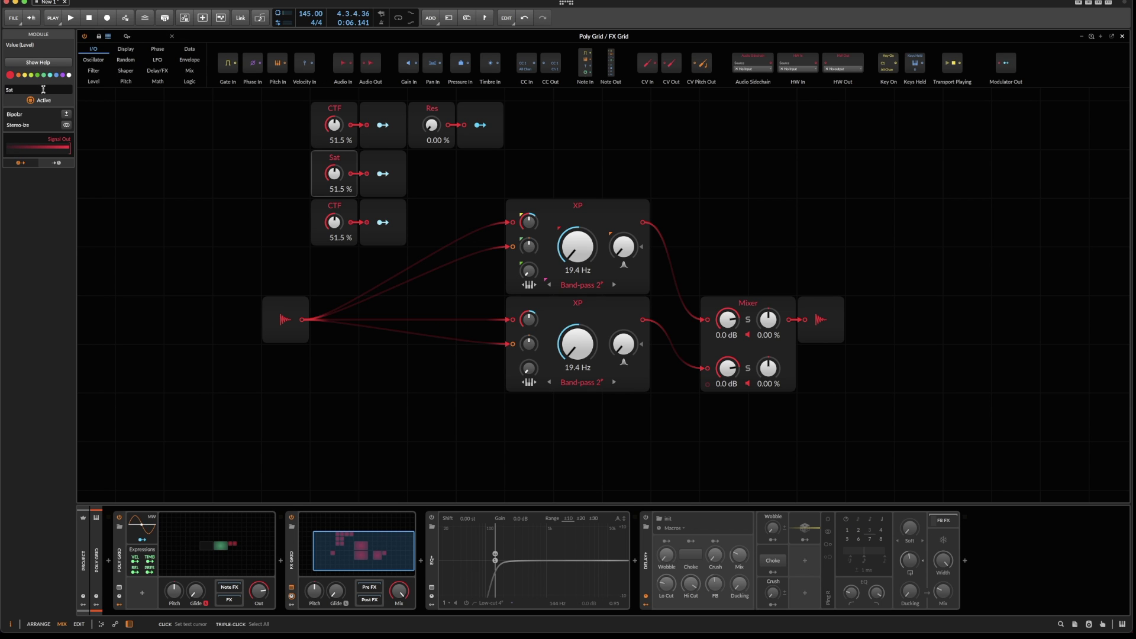
key(Return)
click(340, 207)
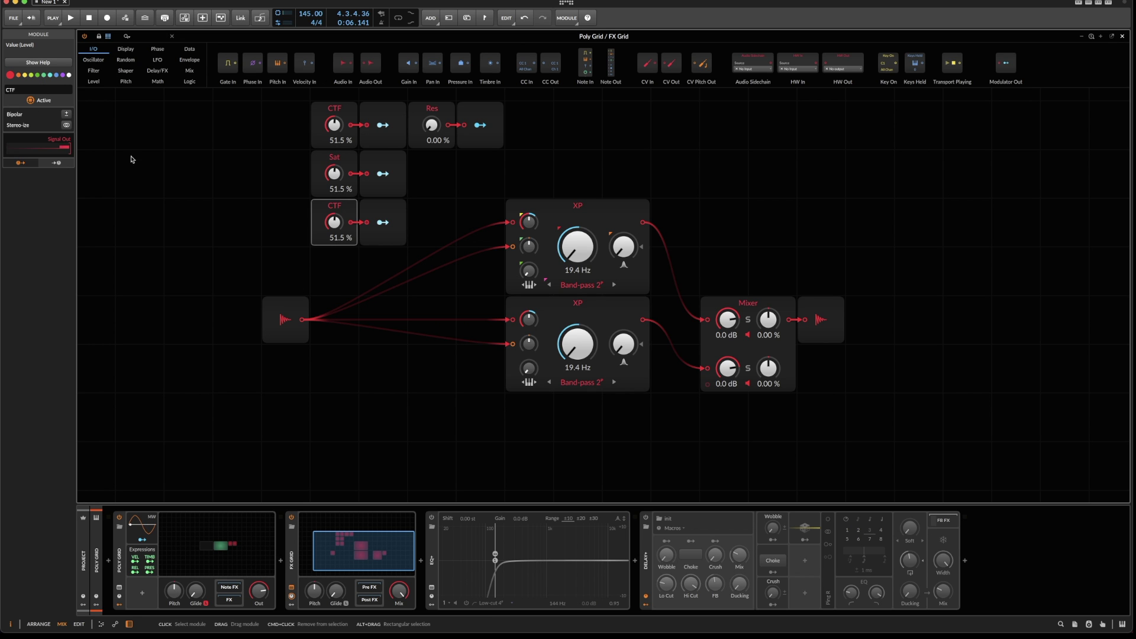
click(21, 88)
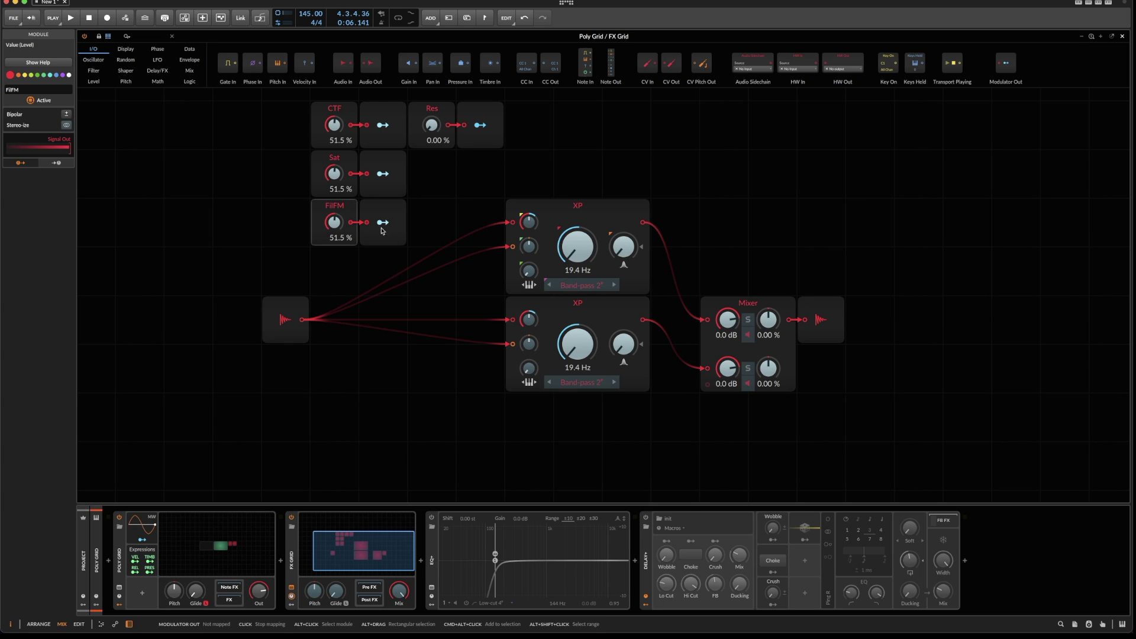
Map the FilFM Modulator Out to both XP filters' cutoff modulation amounts and set both mapping amounts to 0.800
drag(531, 345, 531, 293)
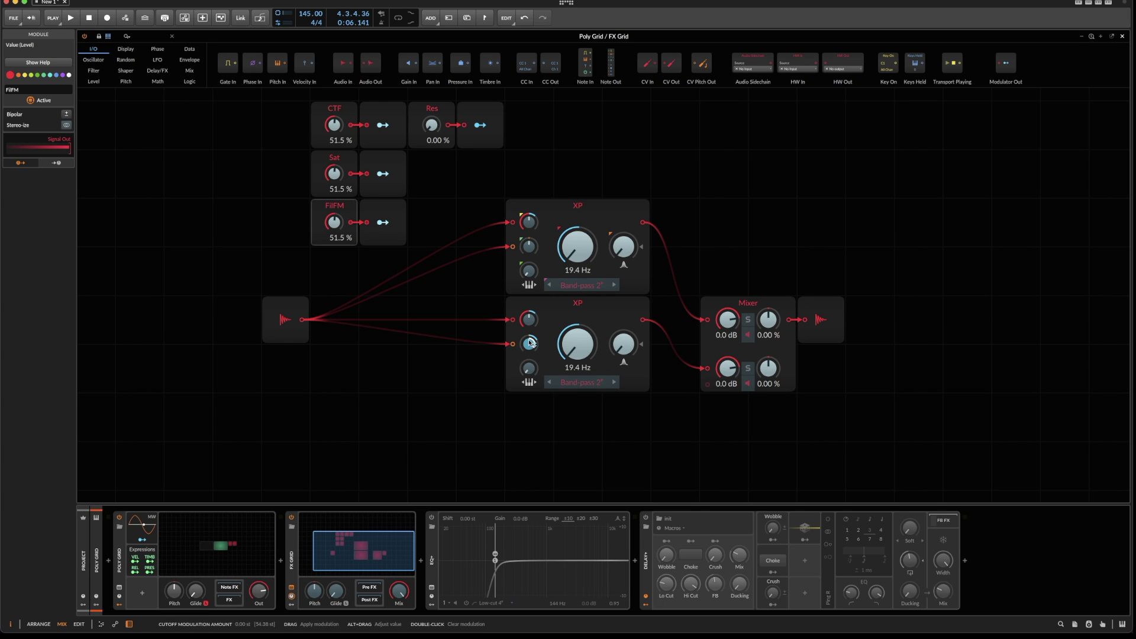
drag(530, 248, 530, 196)
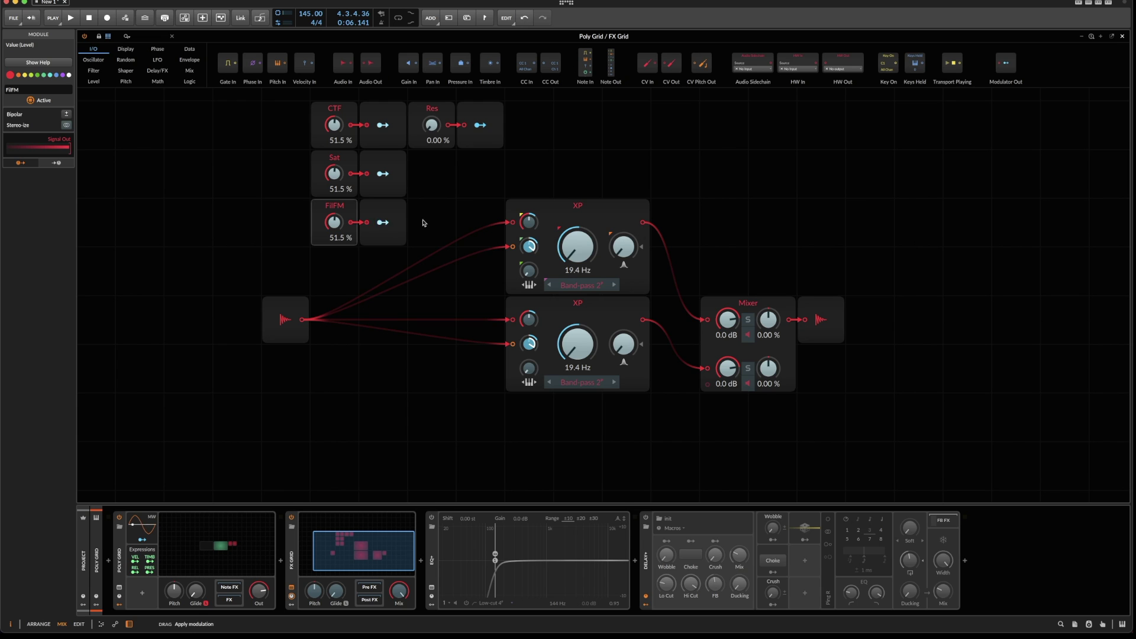
click(383, 222)
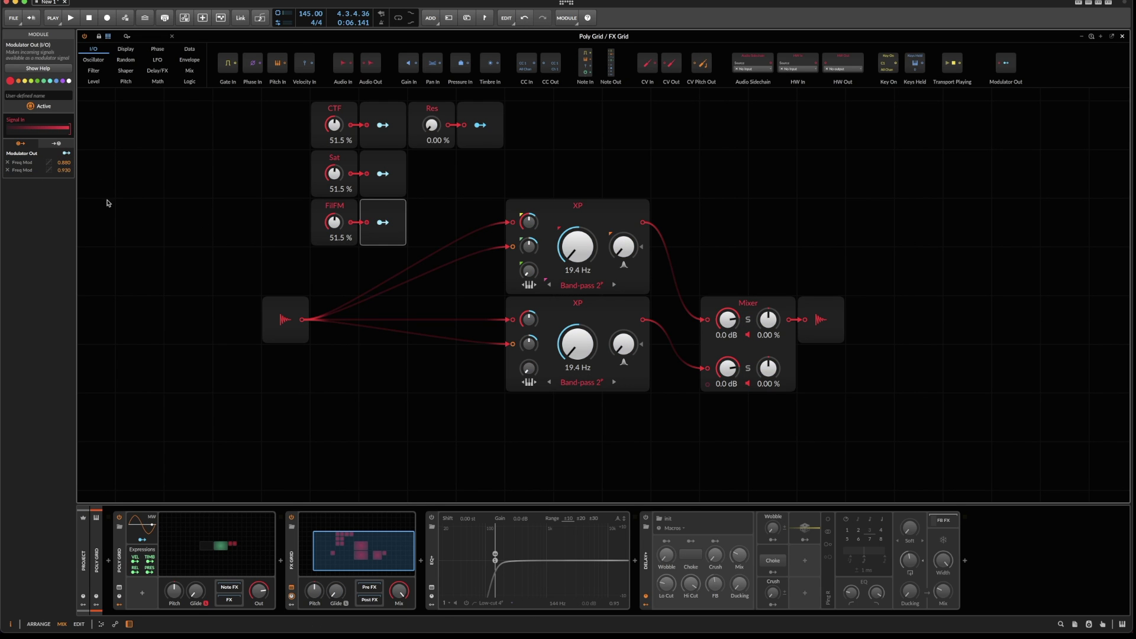
double_click(69, 162)
text(0.8)
key(Return)
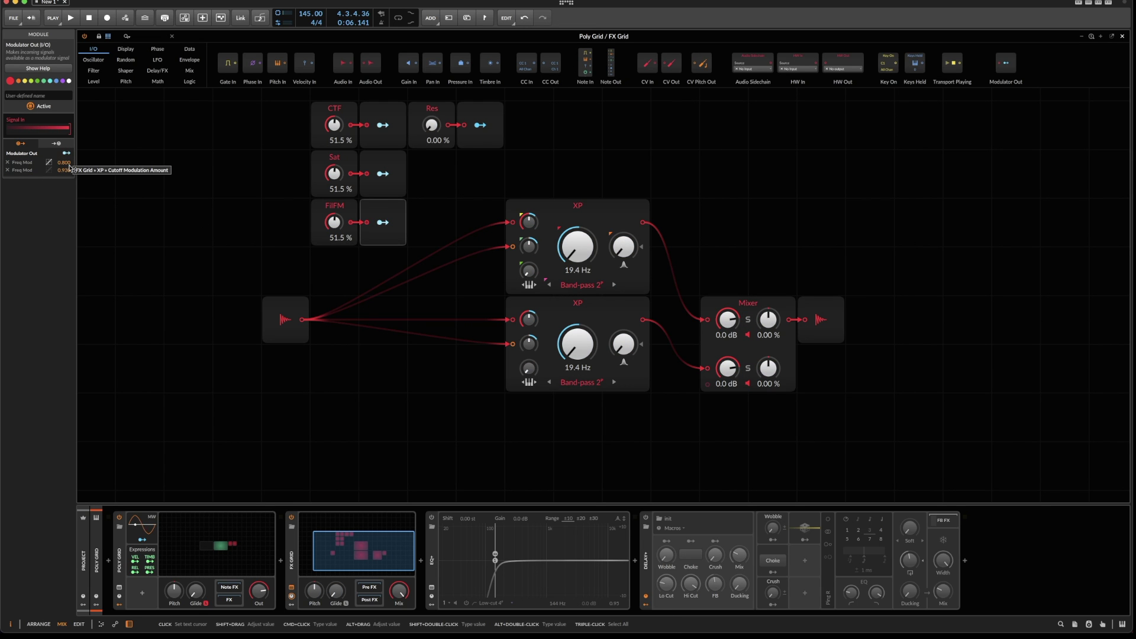
double_click(70, 170)
text(0.8)
key(Return)
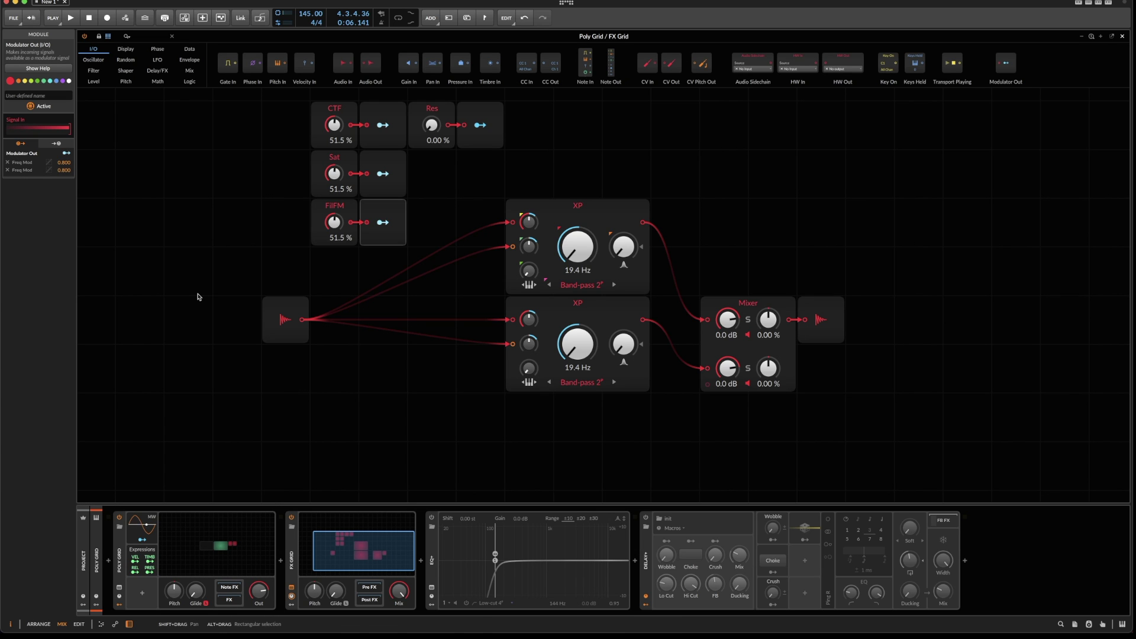
Switch the FilFM and Sat modules to bipolar and reset their values to 0.00 %
click(350, 211)
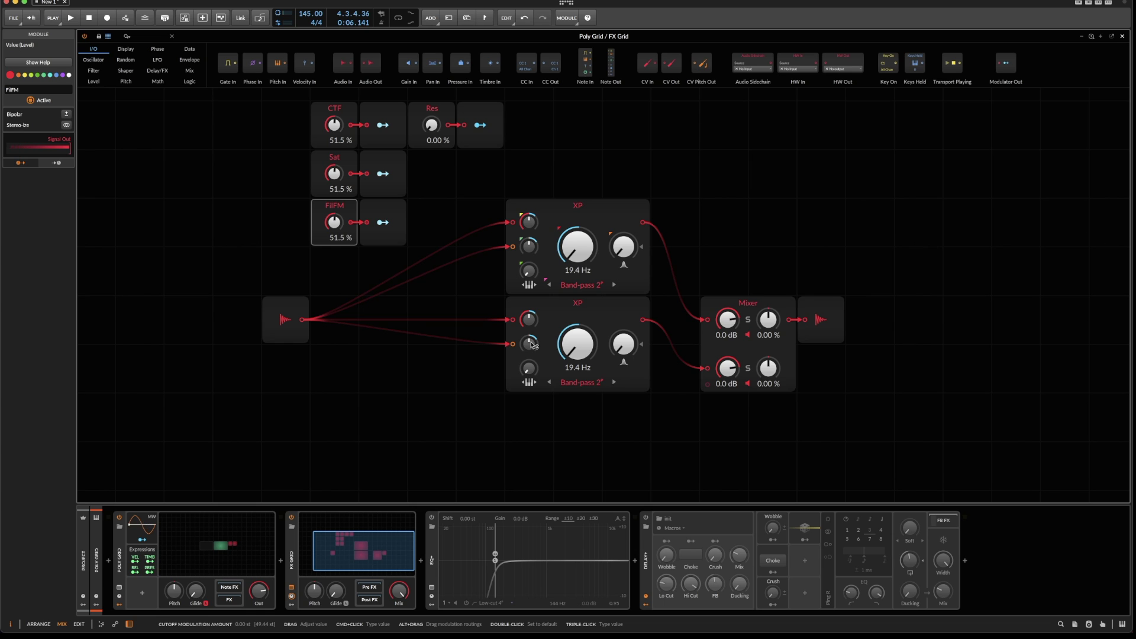
click(66, 114)
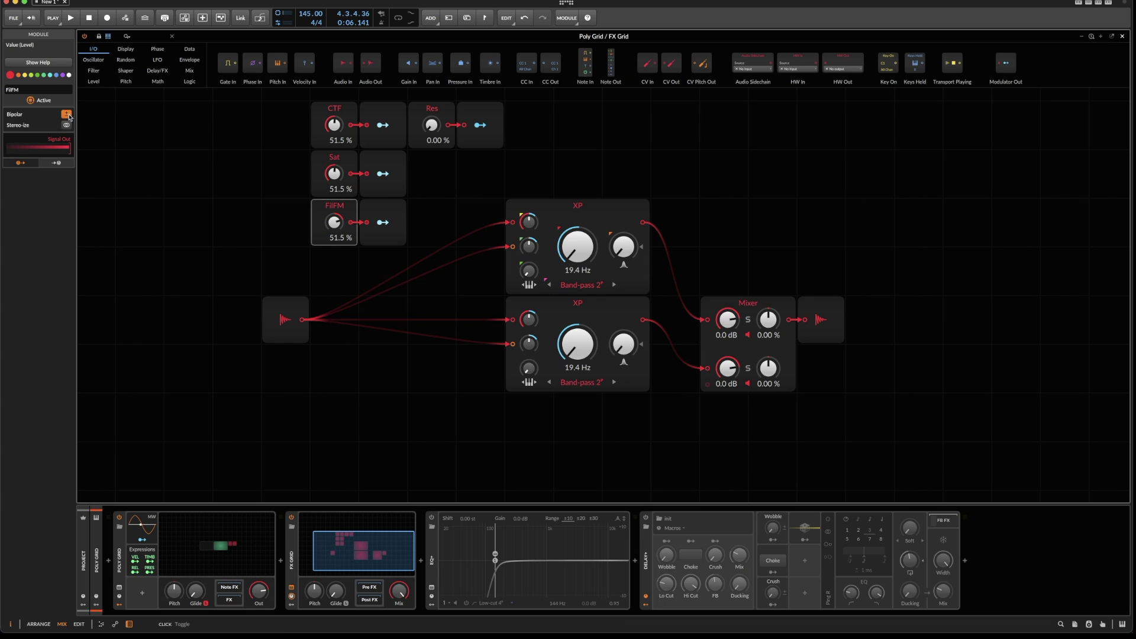
double_click(334, 220)
click(348, 166)
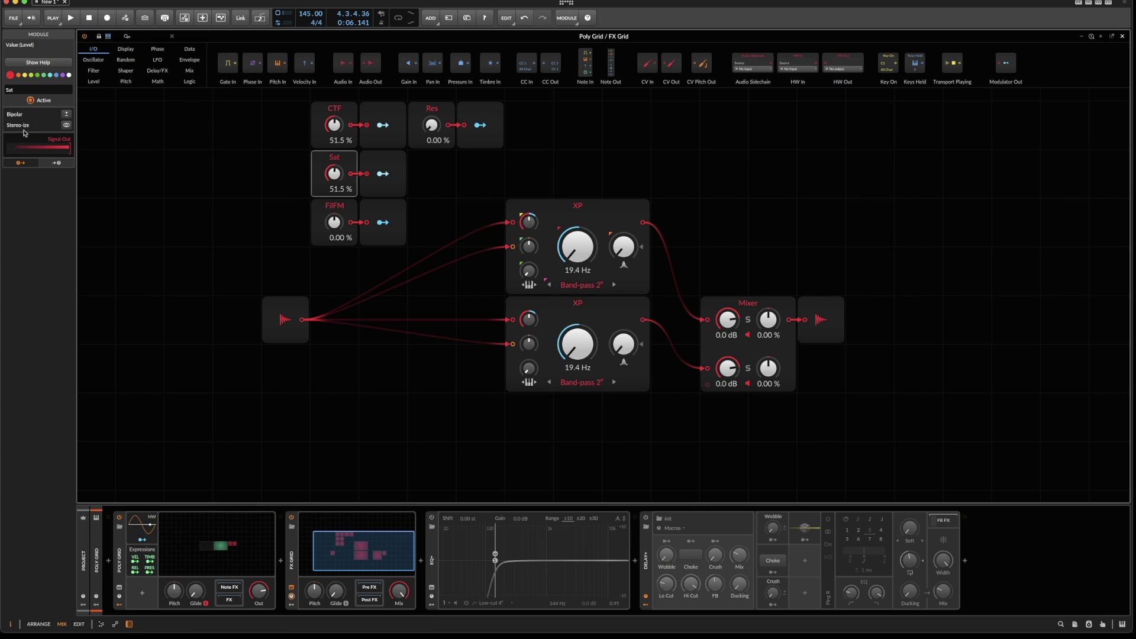
click(66, 113)
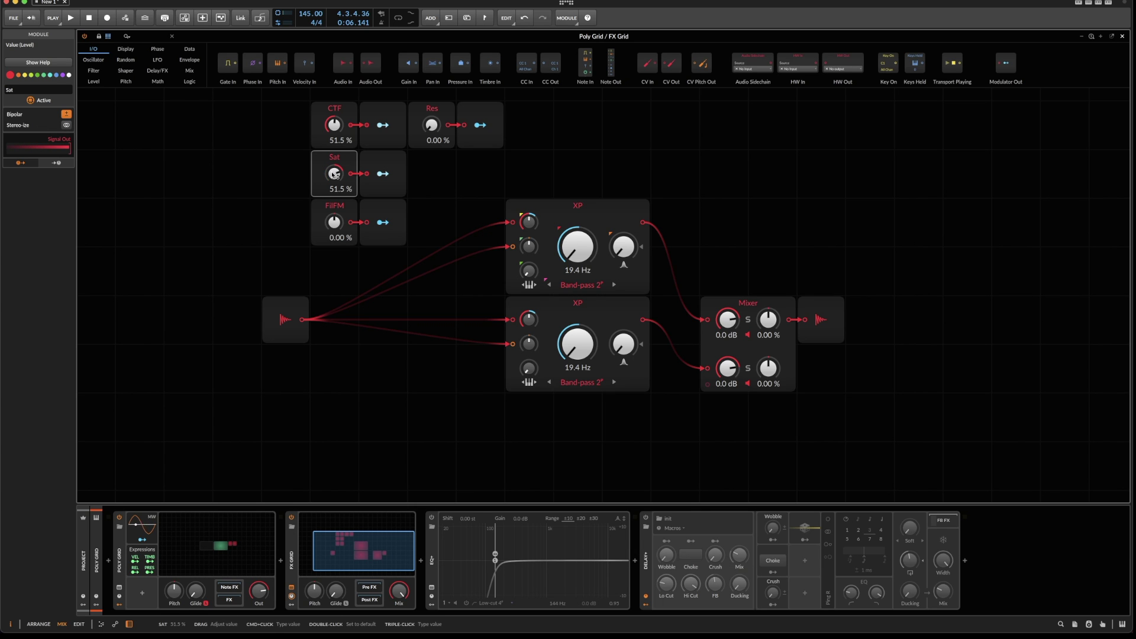
Shift the Sat and FilFM pairs down one row and place a duplicate of the FilFM pair in the freed row below CTF
drag(272, 181, 382, 212)
drag(323, 170, 323, 218)
drag(259, 199, 411, 219)
drag(284, 260, 388, 279)
key(super+d)
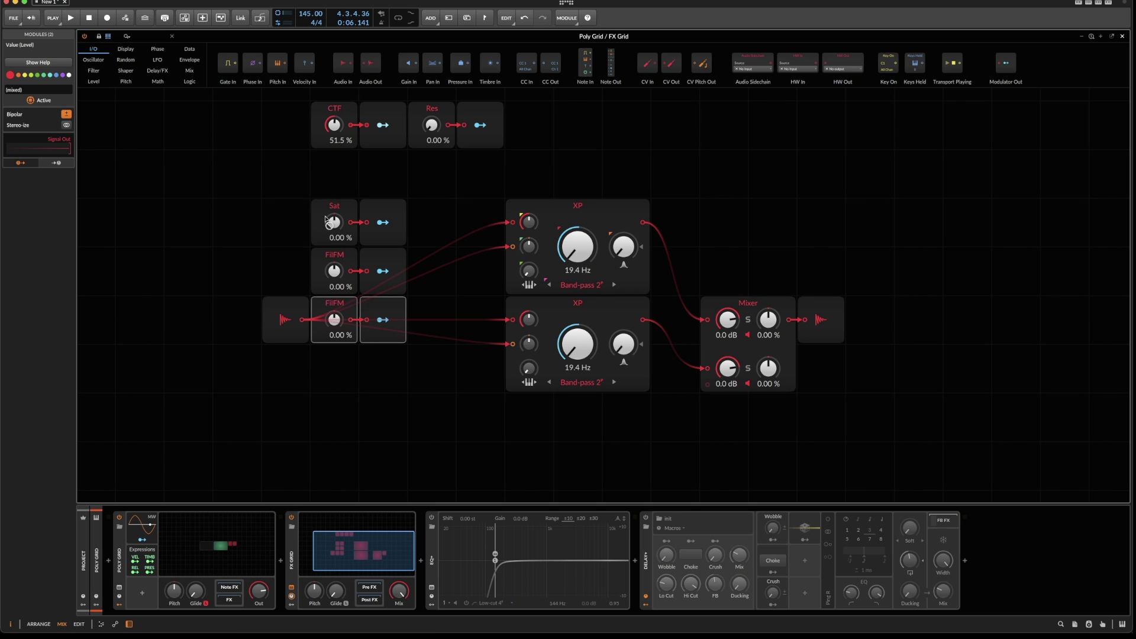
drag(326, 308, 331, 157)
Rename the duplicated FilFM module below CTF as CTFSpread
click(332, 157)
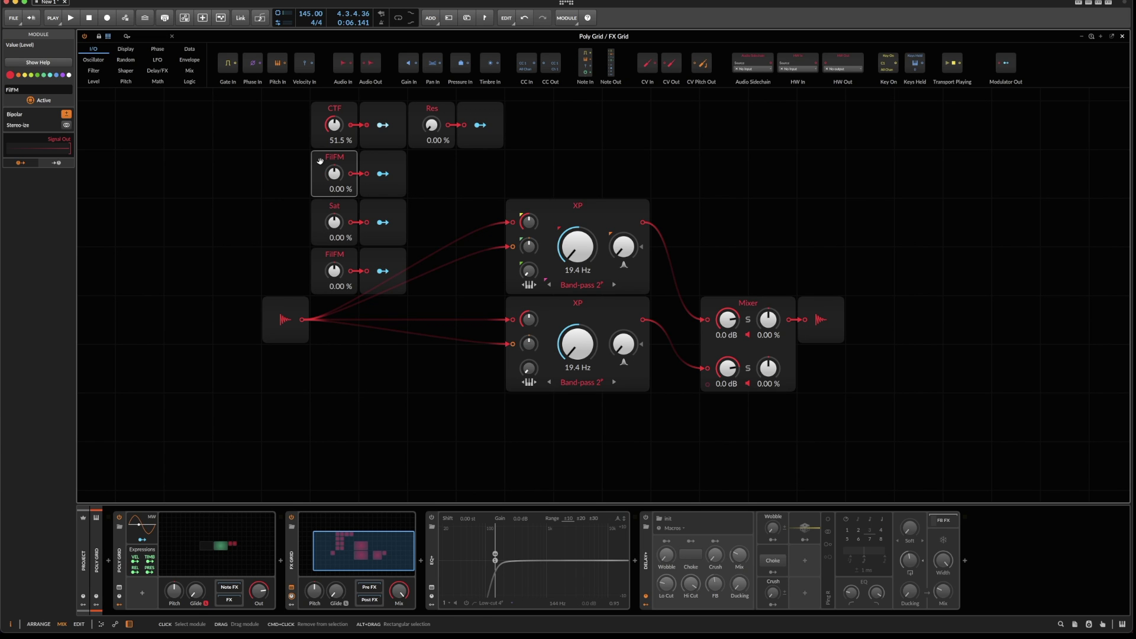
click(25, 90)
double_click(24, 89)
text(CTFSpread)
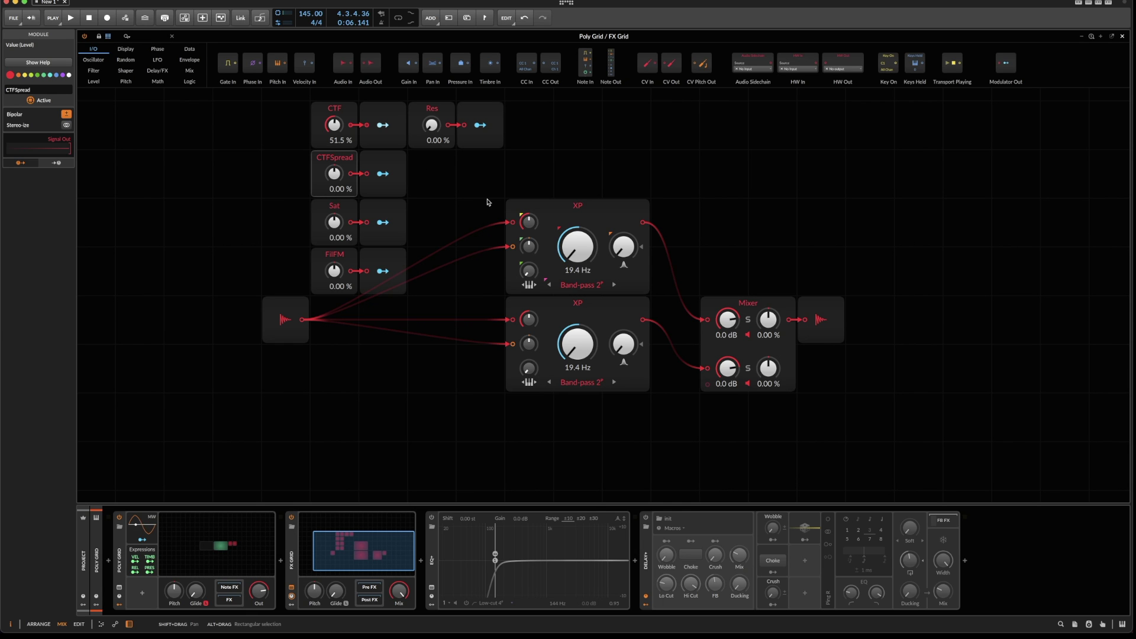
Map the CTFSpread Modulator Out positively to the upper XP filter's cutoff and negatively to the lower XP filter's cutoff
click(382, 175)
drag(576, 248, 577, 214)
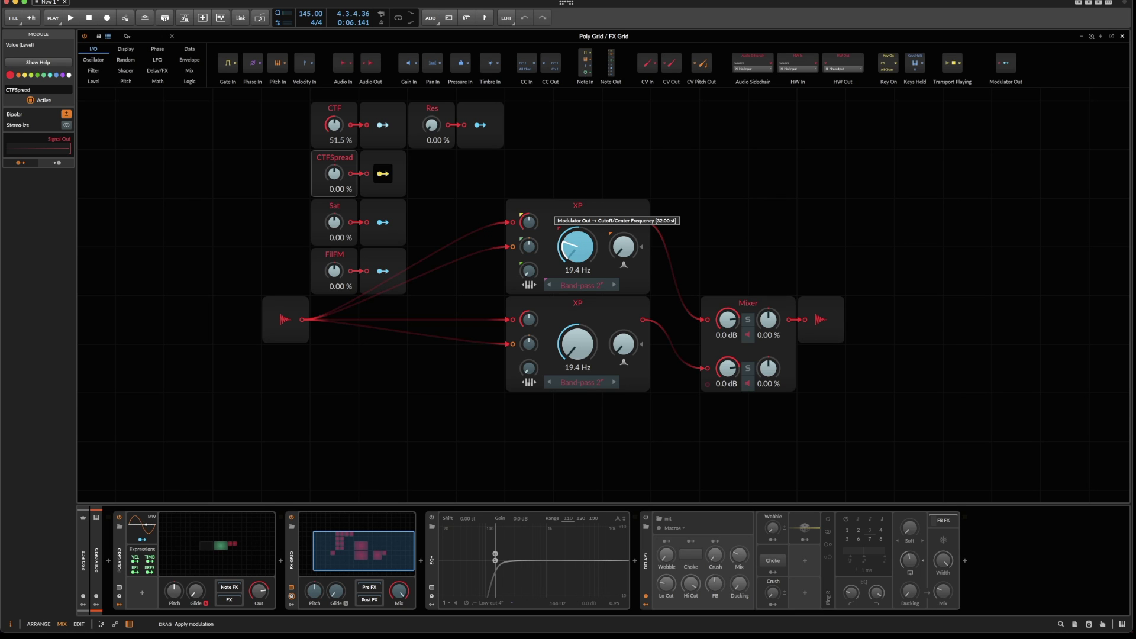
drag(577, 214, 577, 210)
drag(579, 328, 579, 357)
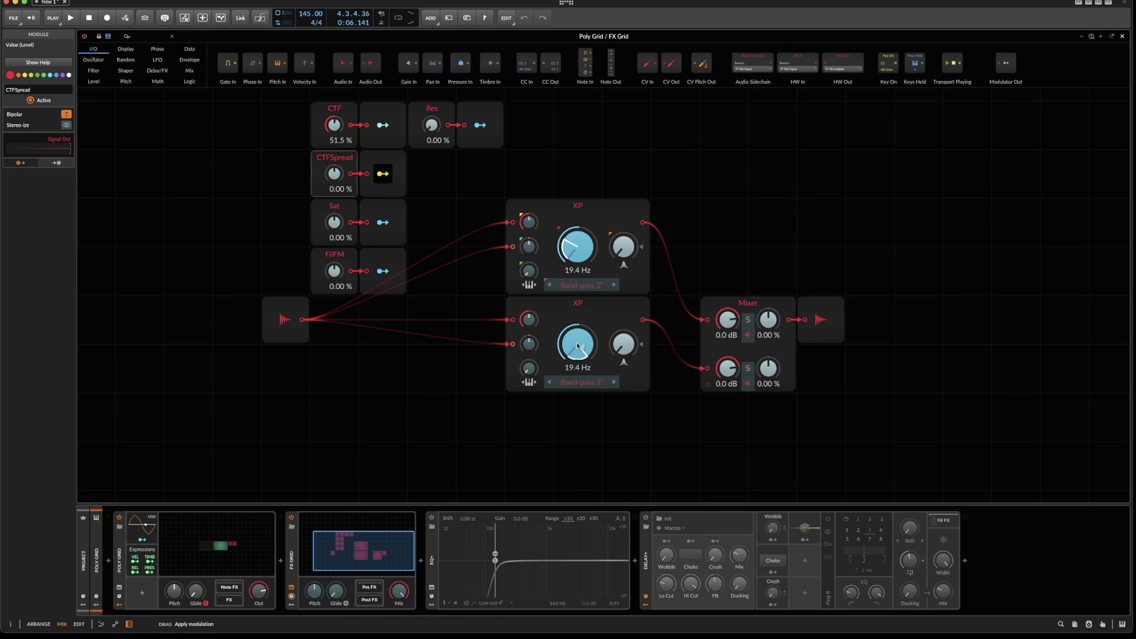
click(434, 232)
Move the Mixer and Audio Out up and right, inserting an Attenuate module between them set to 73.0 %
click(803, 305)
drag(782, 307, 878, 259)
right_click(891, 273)
mouse_move(941, 315)
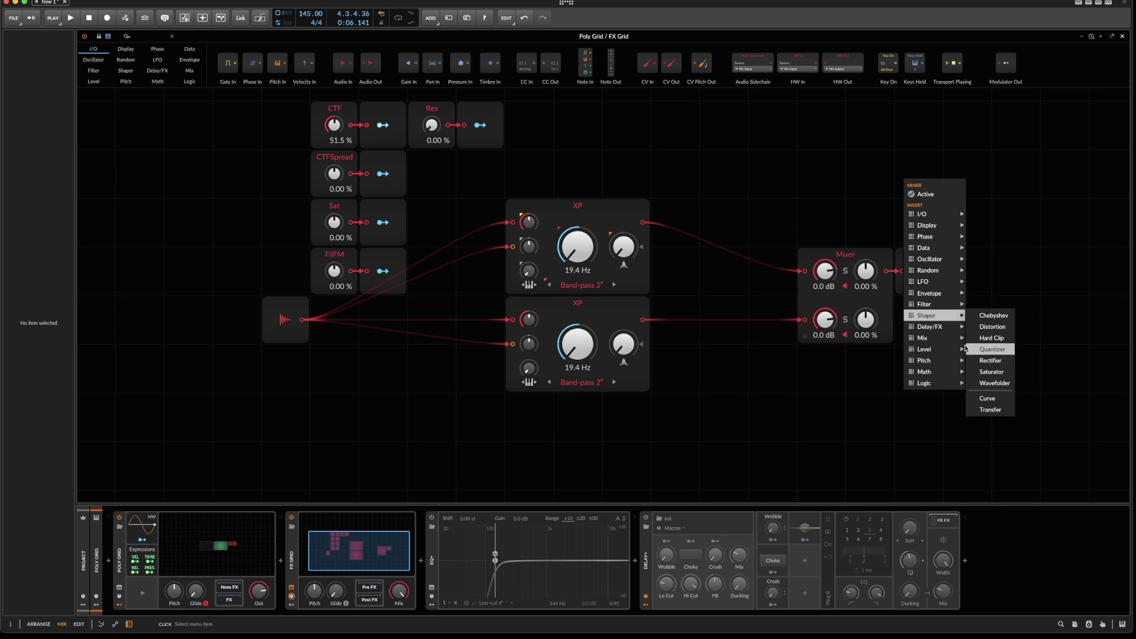
mouse_move(950, 349)
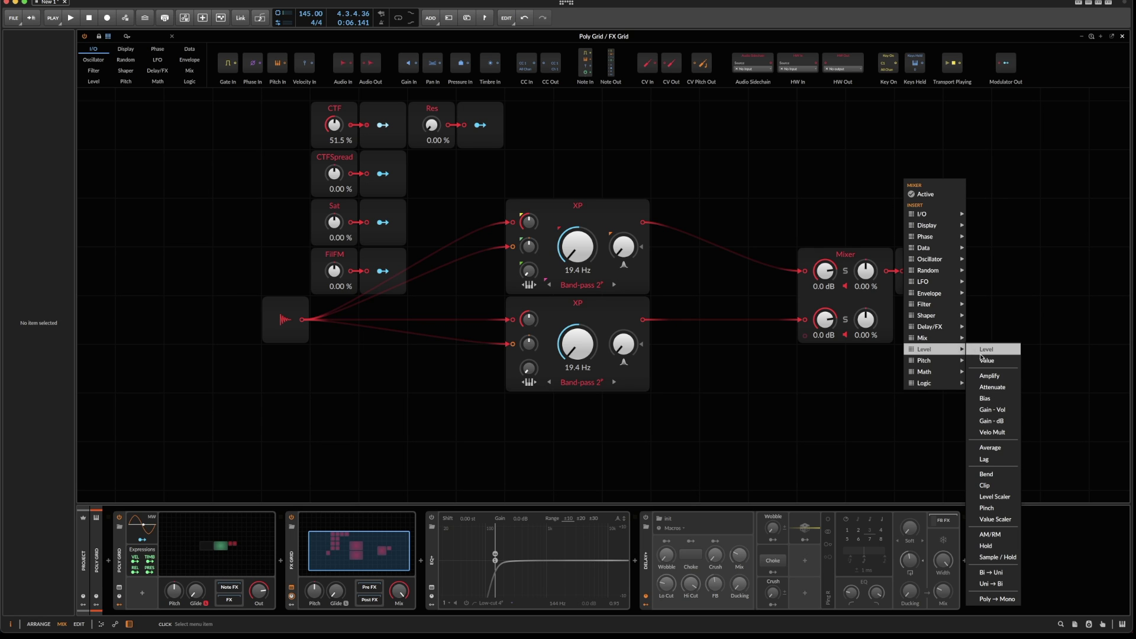
click(1004, 385)
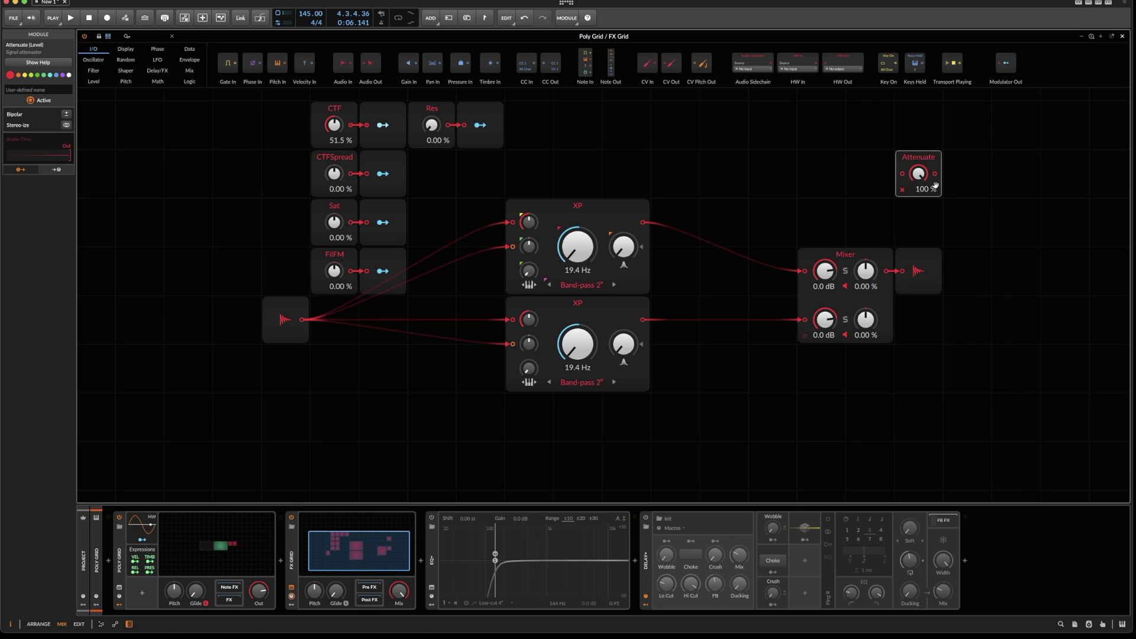
click(904, 265)
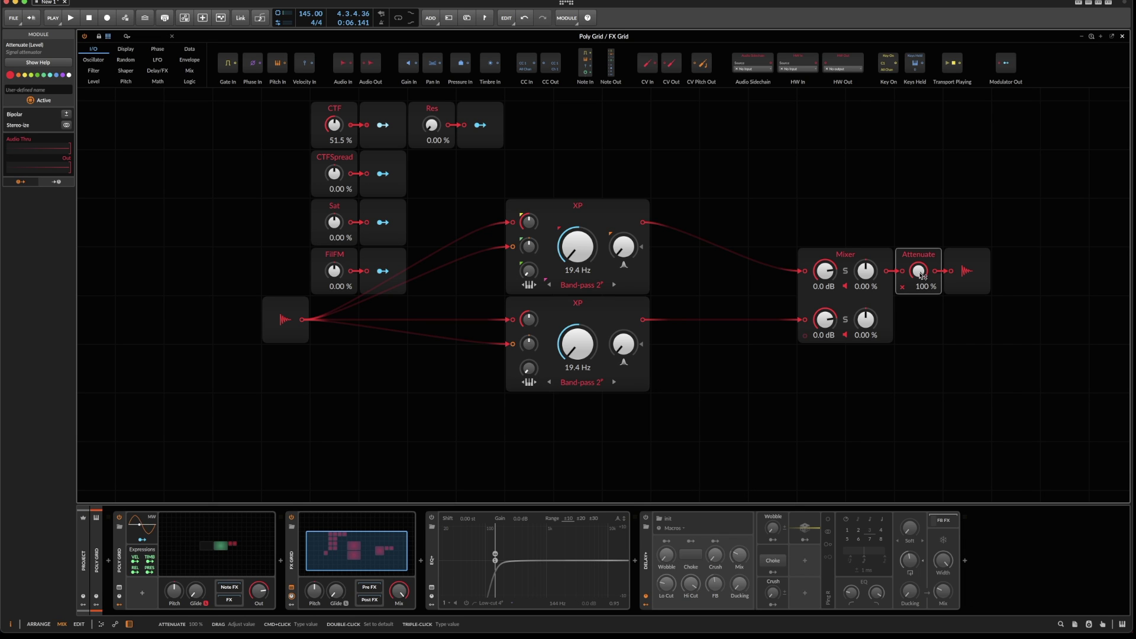
drag(920, 273, 920, 302)
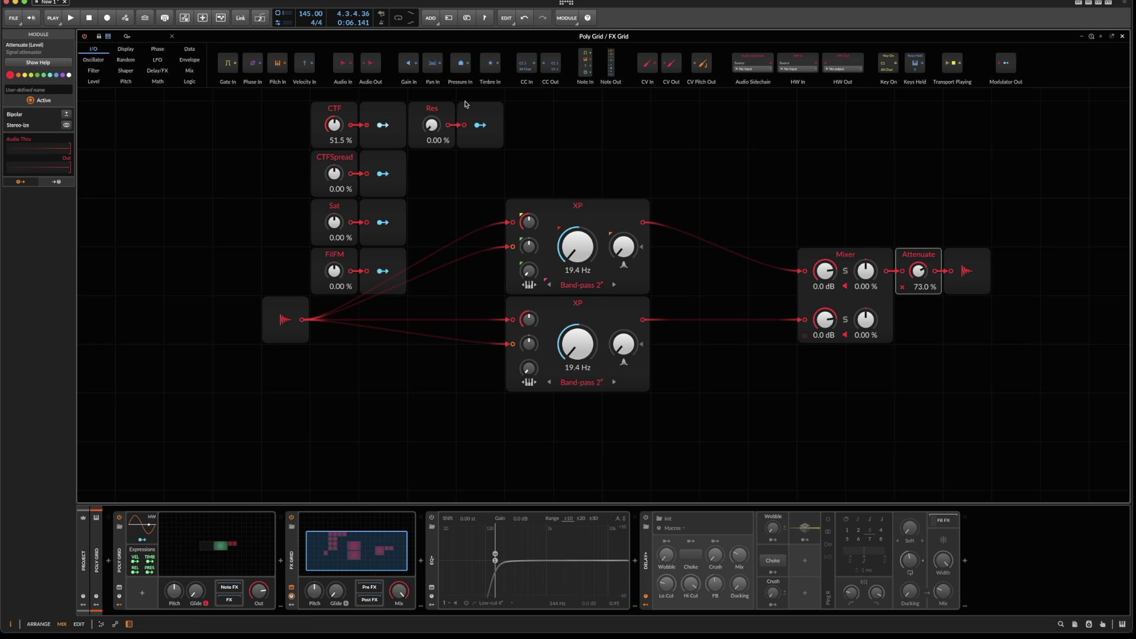
Try the filters with Res at 66.0 %, CTFSpread at 54.0 % and CTF at 49.5 %
mouse_move(333, 125)
mouse_down()
mouse_move(334, 113)
mouse_move(333, 126)
mouse_up()
drag(431, 125, 432, 89)
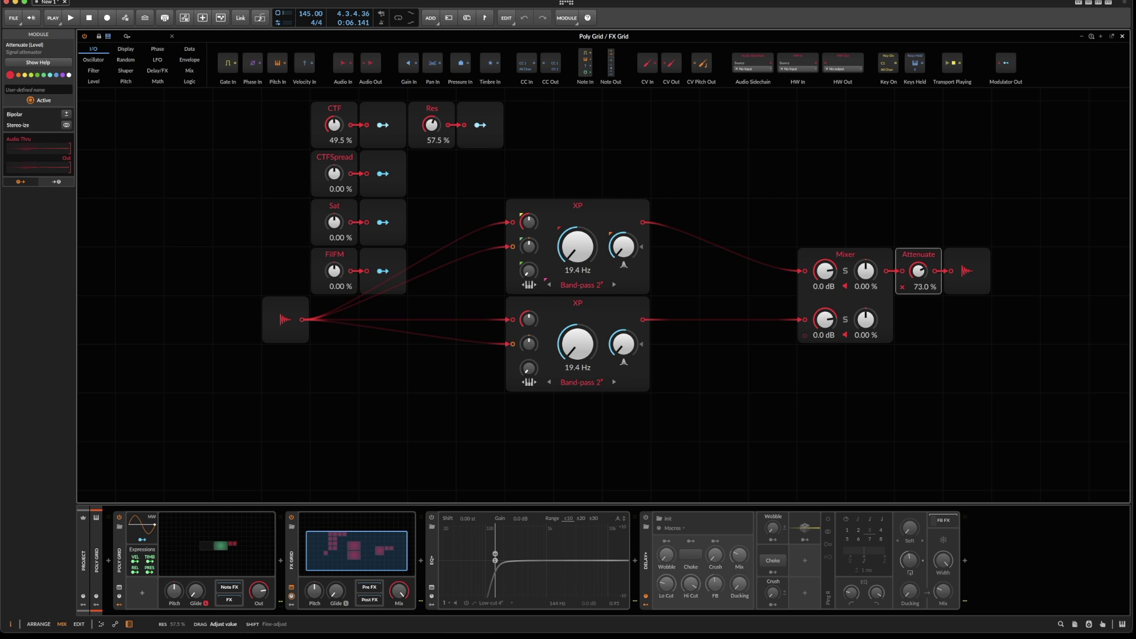
mouse_move(334, 124)
mouse_down()
mouse_move(334, 104)
mouse_move(334, 133)
mouse_up()
mouse_move(334, 173)
mouse_down()
mouse_move(333, 158)
mouse_move(334, 169)
mouse_up()
drag(333, 125, 334, 124)
drag(334, 125, 334, 136)
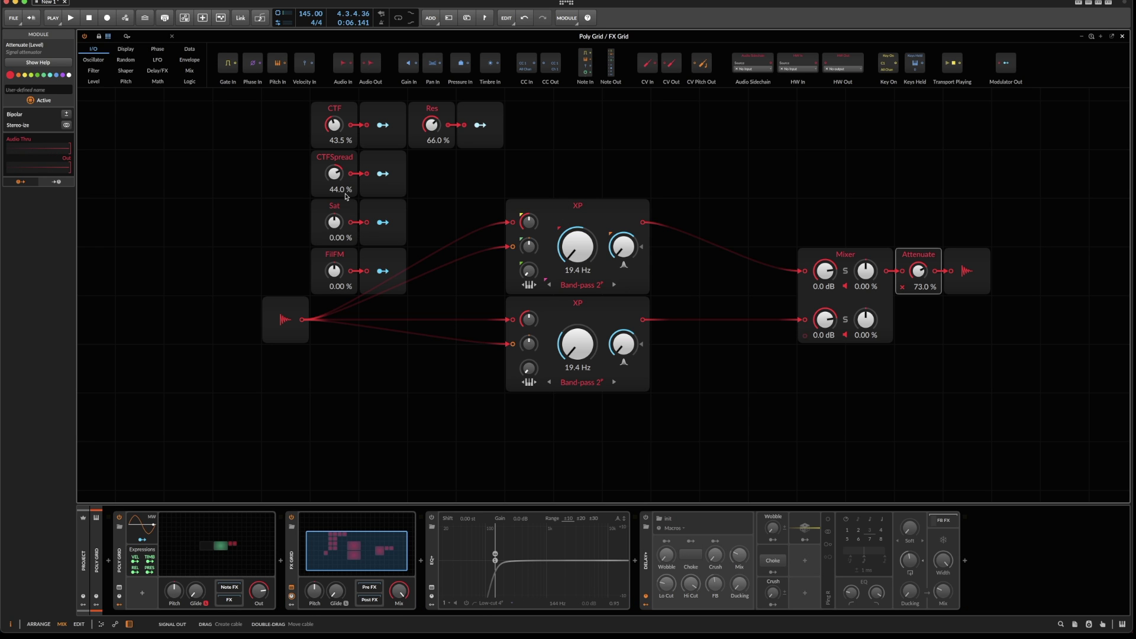
drag(336, 173, 336, 161)
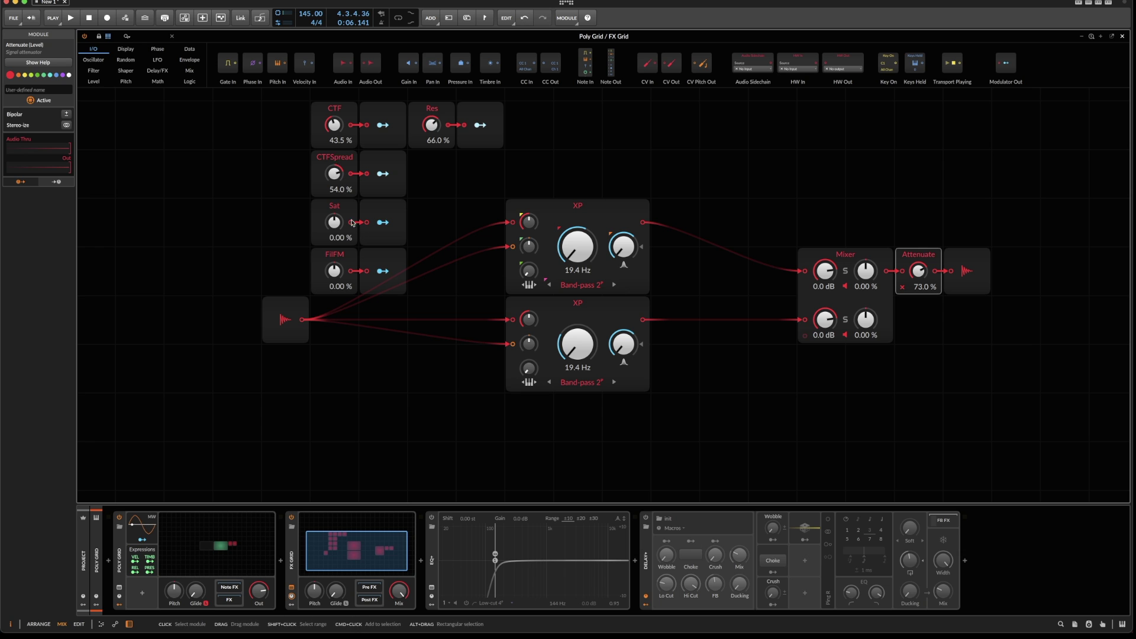
drag(338, 128, 338, 123)
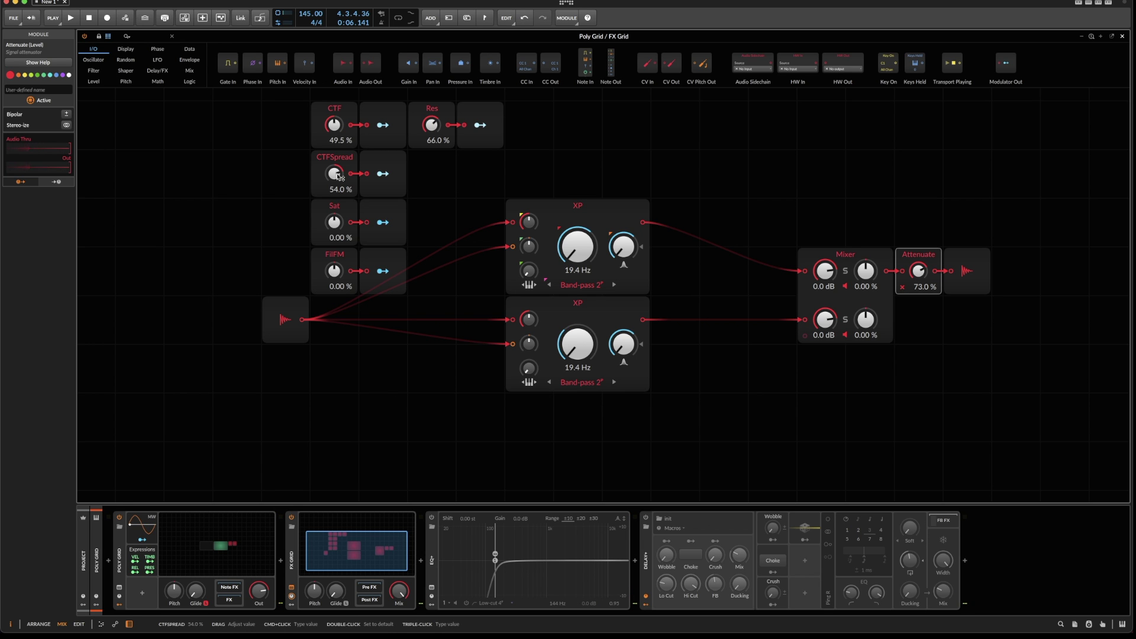
Reset CTFSpread to 0.00 %, sweep it to 83.0 % and back to 29.0 %, while varying CTF between 48.5 % and 62.0 %
double_click(339, 176)
drag(335, 126, 335, 126)
drag(335, 128, 335, 126)
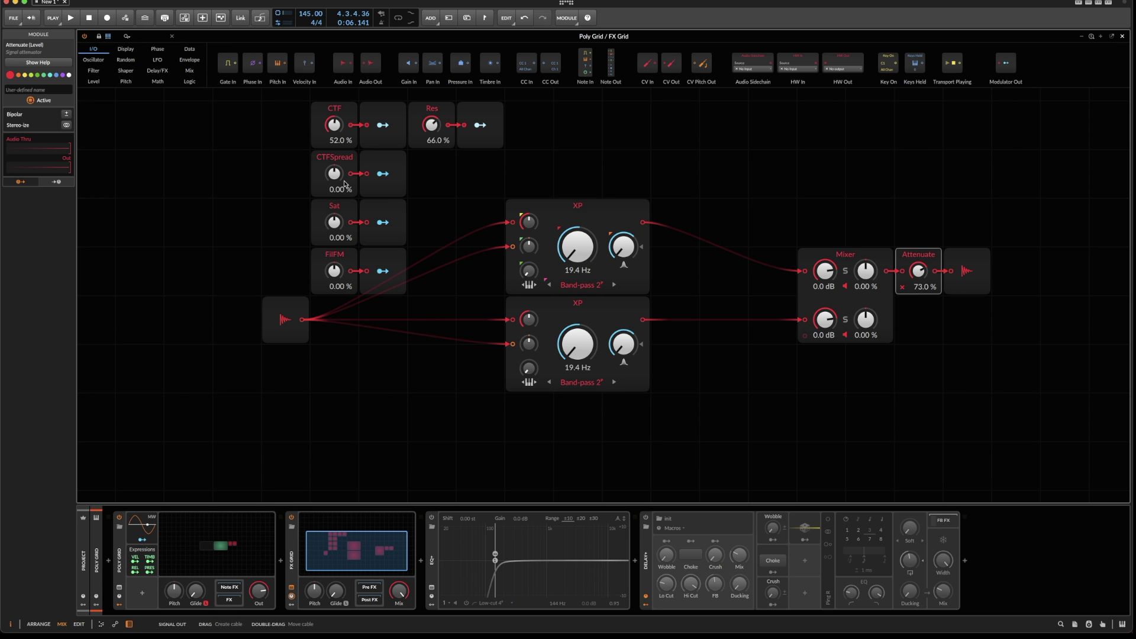
mouse_move(342, 189)
mouse_down()
mouse_move(342, 179)
mouse_move(340, 245)
mouse_move(341, 180)
mouse_up()
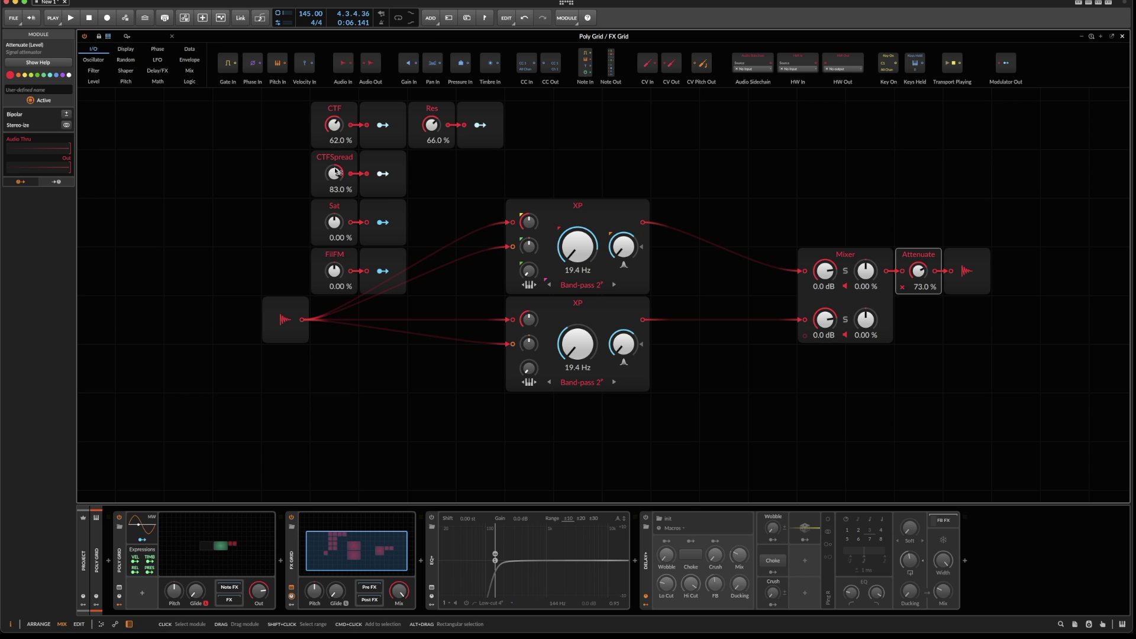
drag(334, 172, 334, 215)
drag(334, 125, 335, 116)
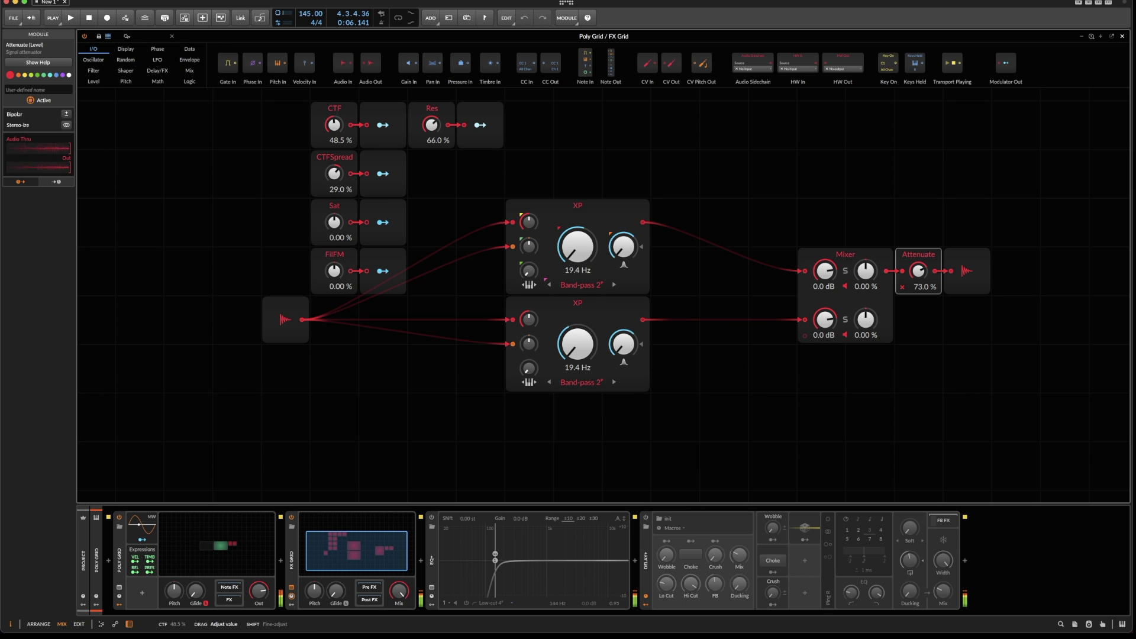
Set CTF to 52.0 %, CTFSpread to -9.00 %, Sat to 31.0 %, FilFM to 26.0 % and Res to 76.0 %
drag(334, 116, 334, 116)
drag(335, 169, 335, 85)
drag(335, 175, 335, 130)
drag(334, 174, 334, 184)
drag(334, 224, 335, 292)
drag(335, 174, 334, 143)
mouse_move(334, 271)
mouse_down()
mouse_move(334, 156)
mouse_move(333, 290)
mouse_up()
drag(334, 173, 335, 85)
drag(335, 271, 335, 252)
drag(334, 173, 334, 221)
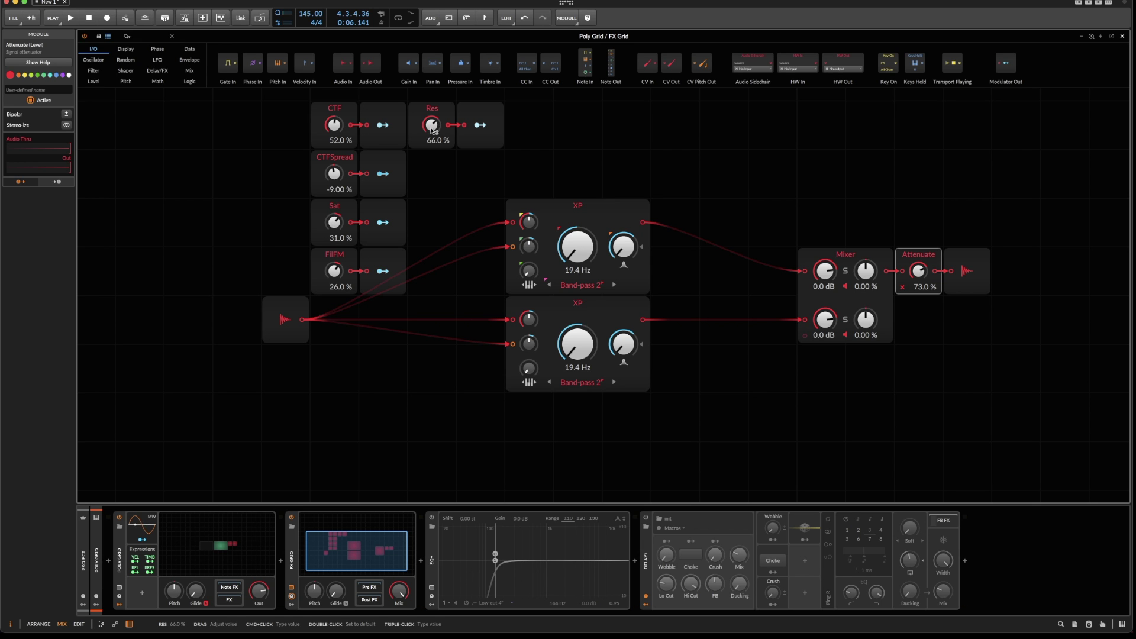
drag(433, 129, 433, 121)
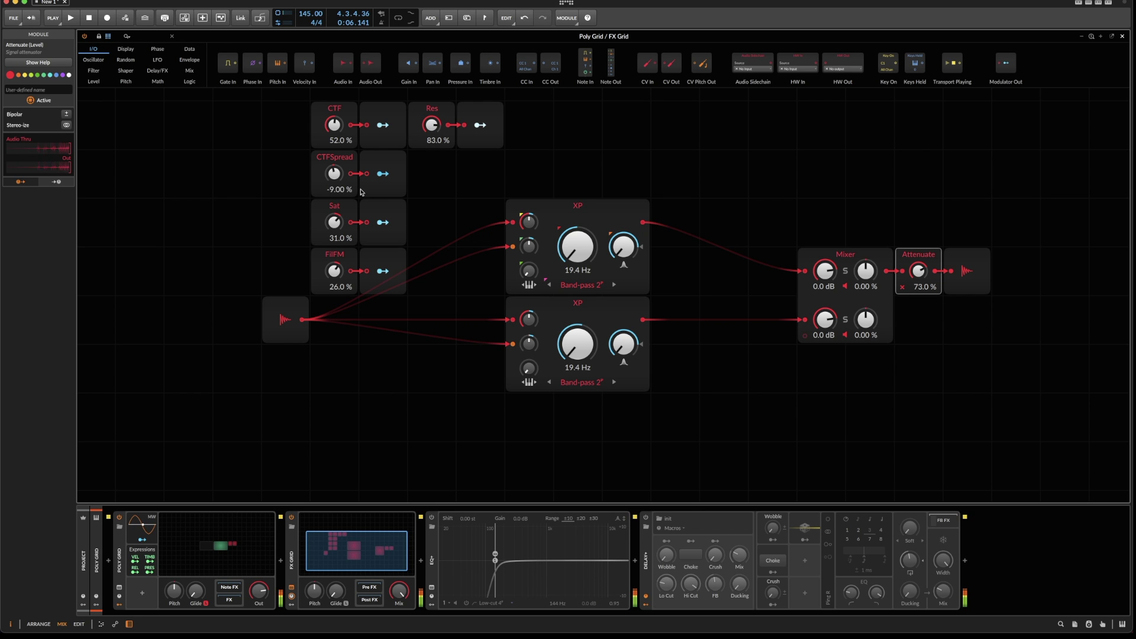
drag(432, 127, 433, 135)
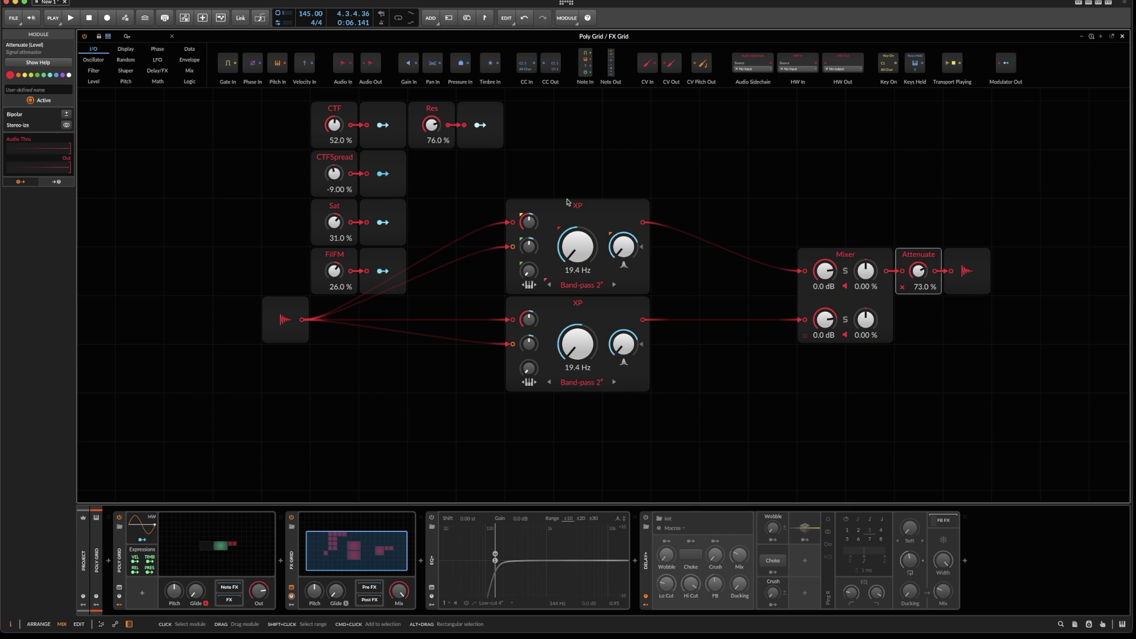
Consult the help page of the upper XP filter for its parameters, filter modes and Q Limit
click(588, 213)
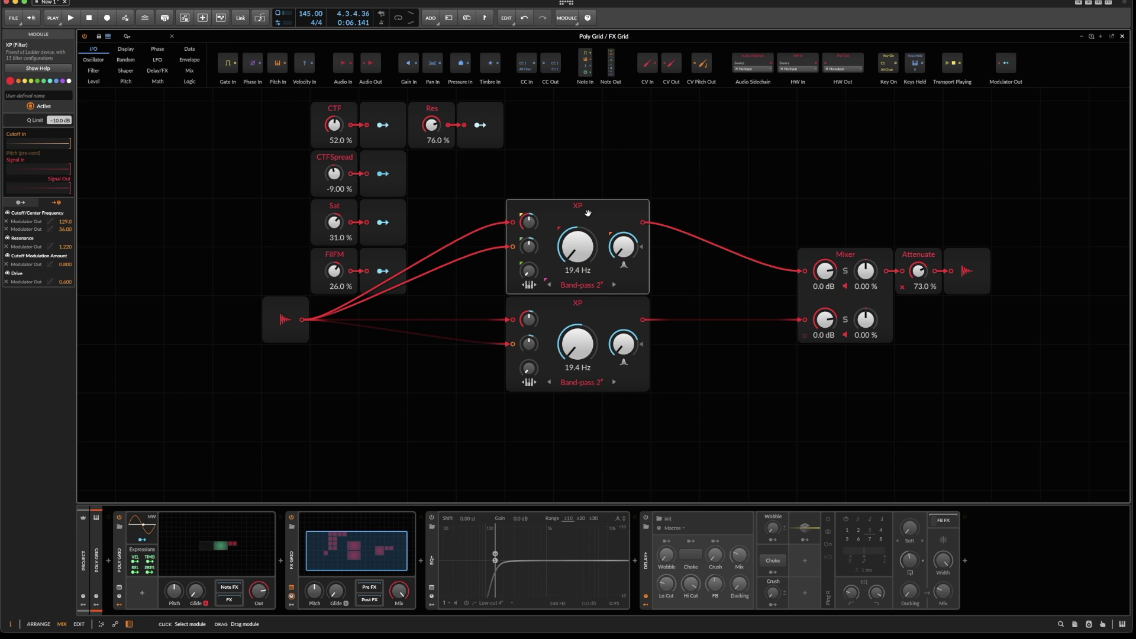
key(F1)
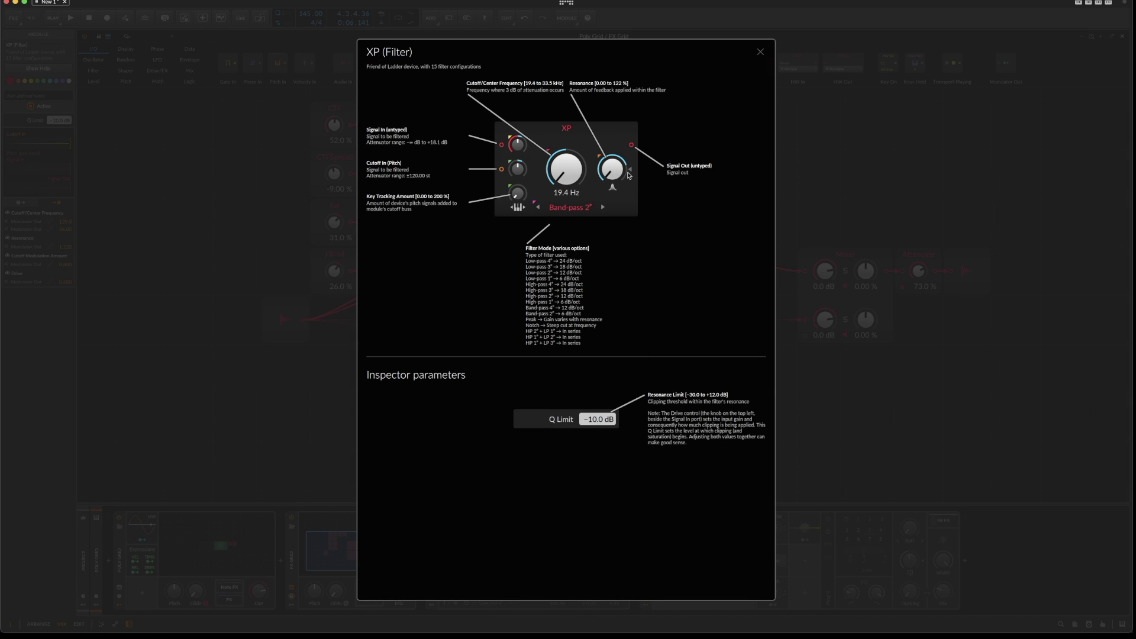
key(Escape)
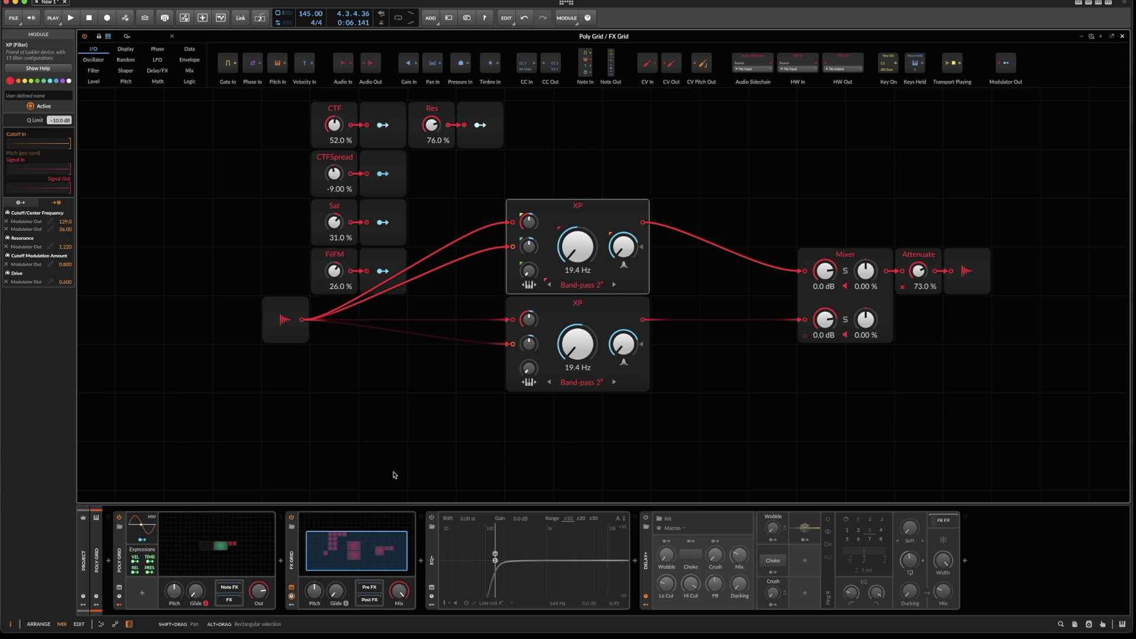
Set Sat to 29.0 %, FilFM to 0.00 % and CTFSpread to -96.0 %
drag(335, 174, 335, 205)
click(336, 163)
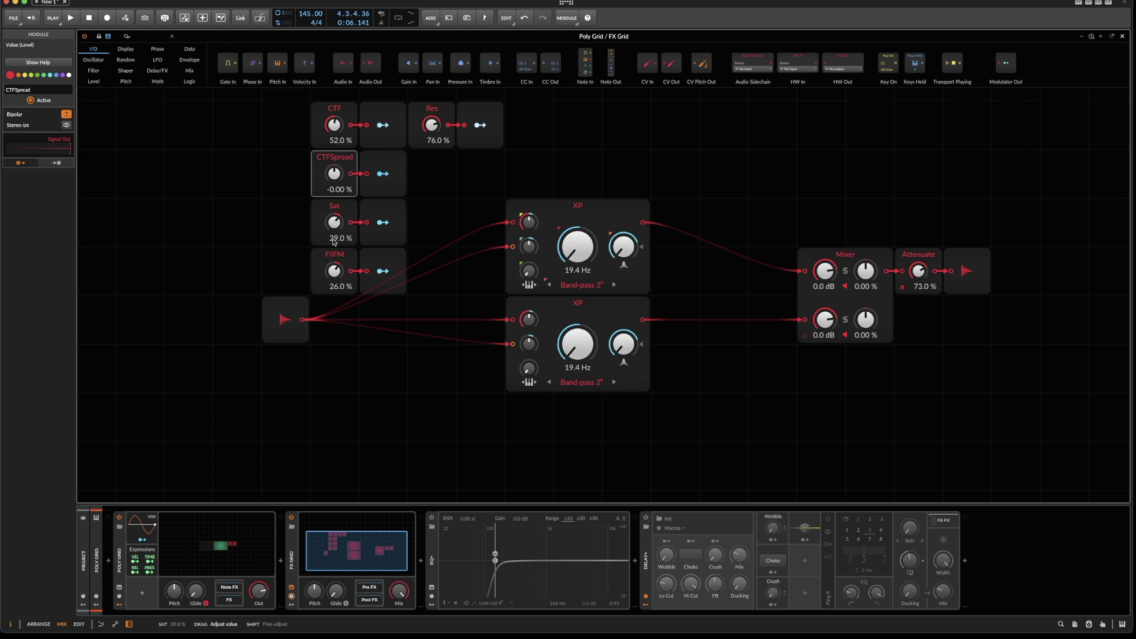
drag(335, 271, 335, 274)
mouse_move(334, 173)
mouse_down()
mouse_move(335, 160)
mouse_move(335, 178)
mouse_up()
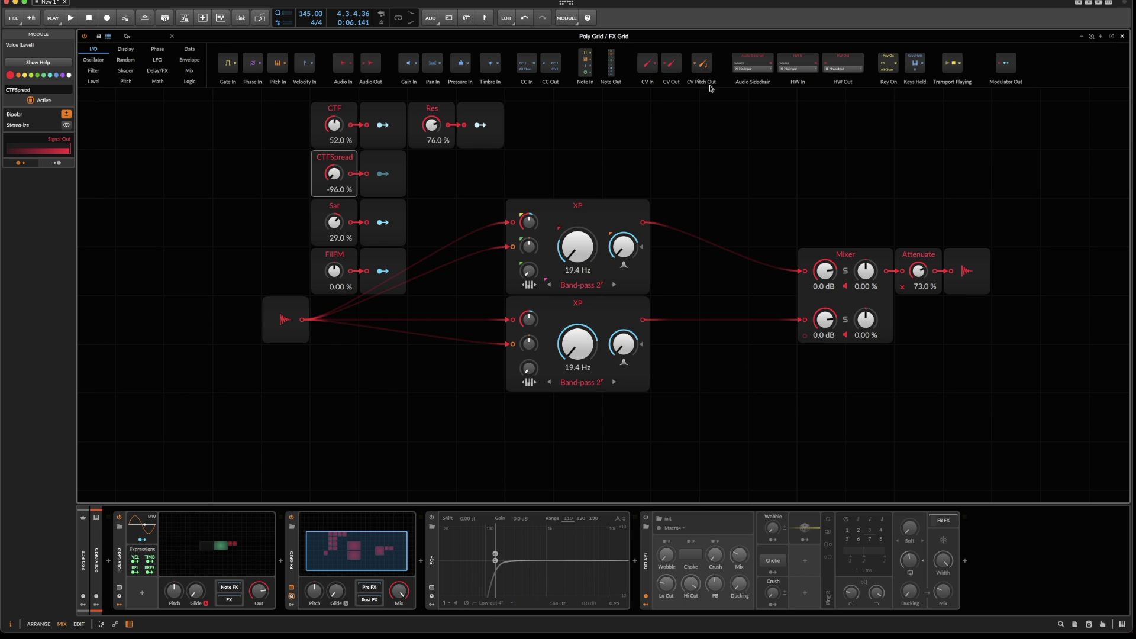
Shift the Mixer left to leave a gap before Attenuate and insert a Phase-1 oscillator below the Mixer
drag(859, 252, 812, 252)
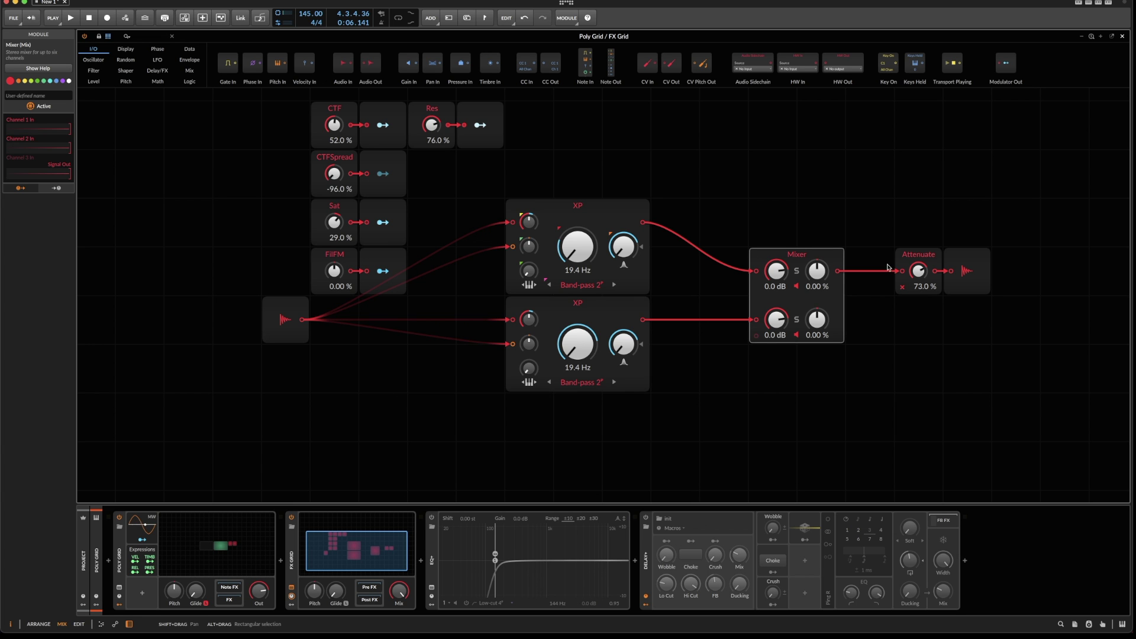
scroll(886, 316, down, 3)
right_click(727, 315)
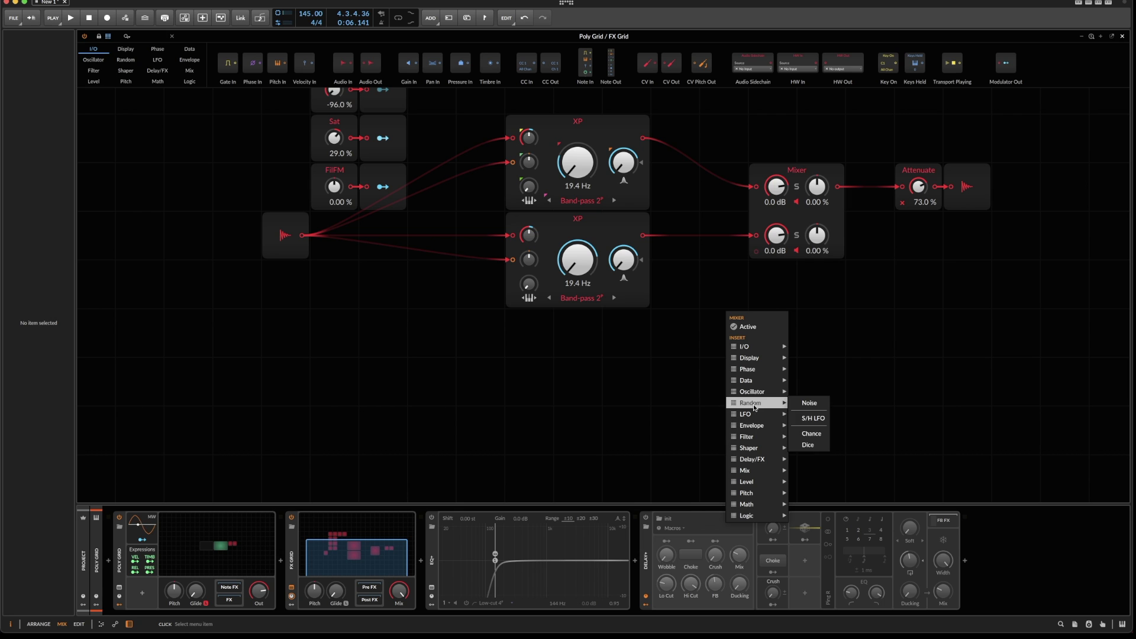
mouse_move(764, 435)
mouse_move(789, 392)
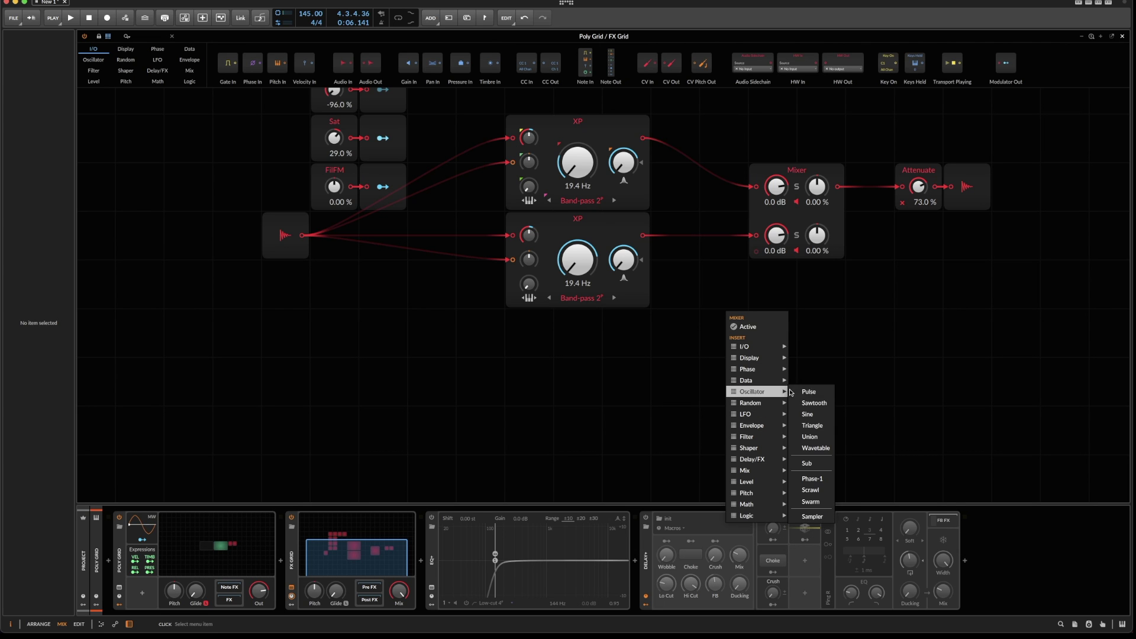
click(820, 478)
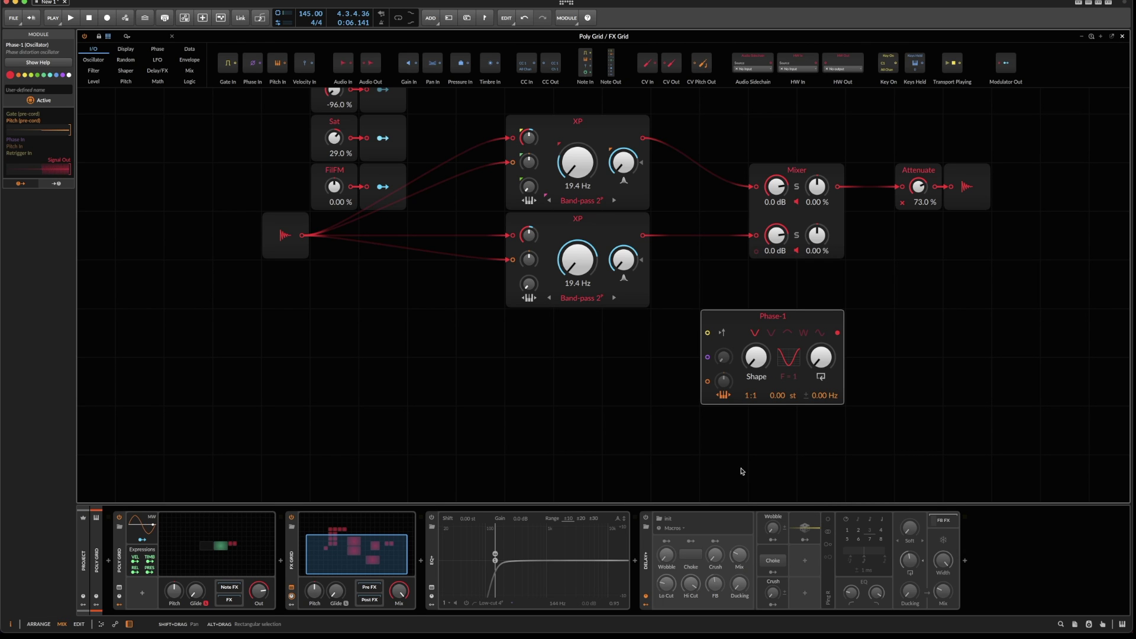
Turn off key tracking on the Phase-1 oscillator so it ignores incoming note pitch
click(723, 394)
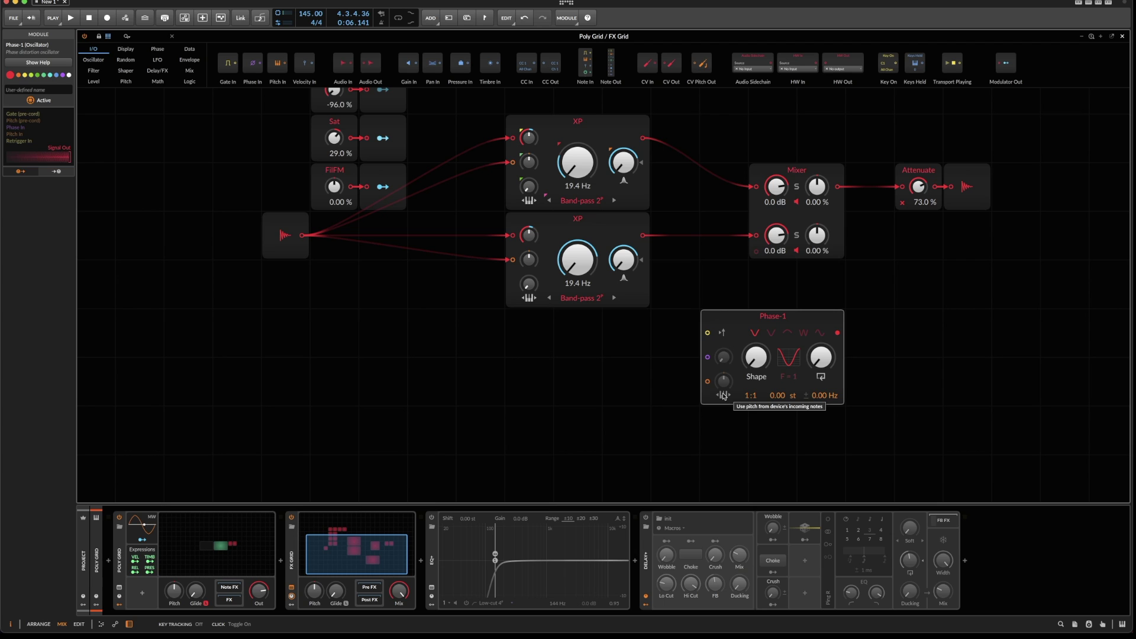
click(724, 395)
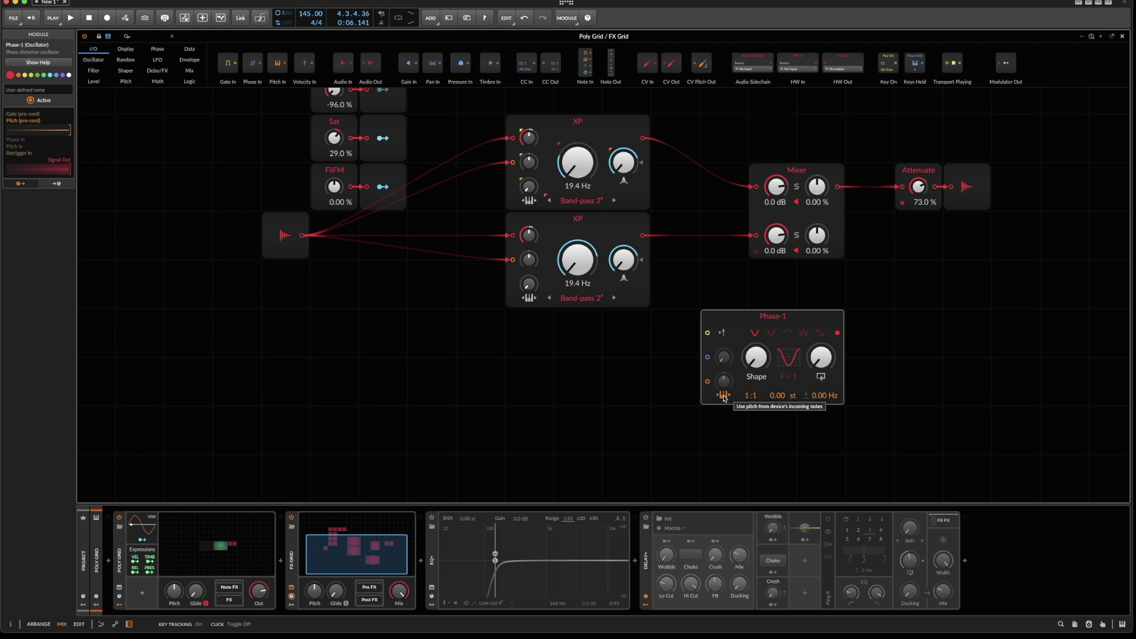
click(723, 396)
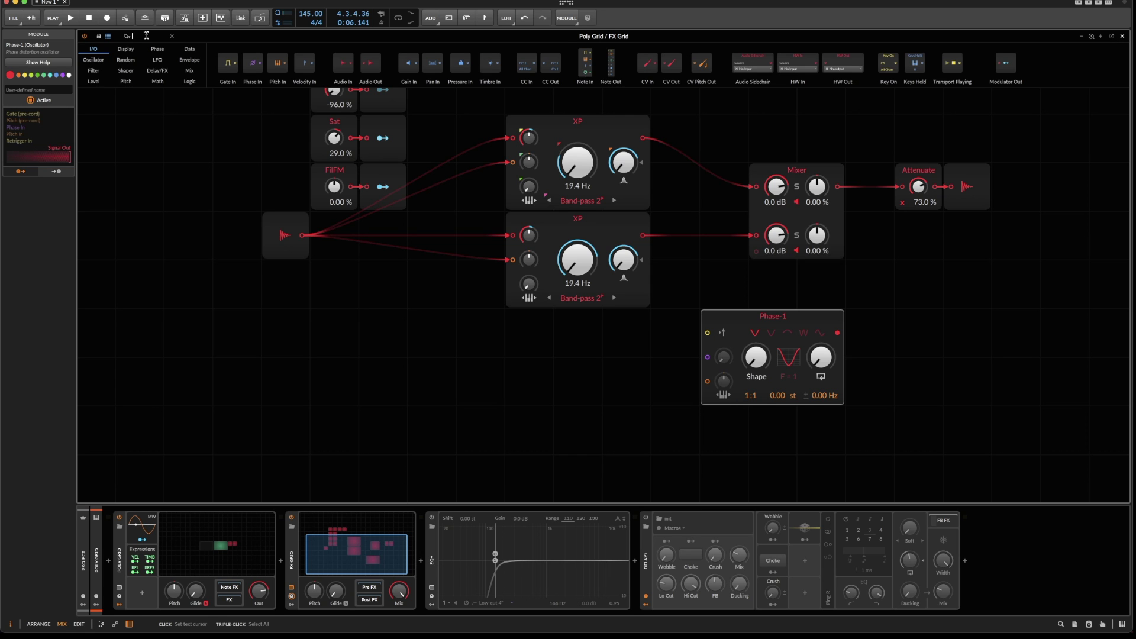
Insert an AM/RM module between the Mixer and Attenuate and modulate it with Phase-1's output, adjusting the modulation amount
text(am)
drag(135, 58, 882, 195)
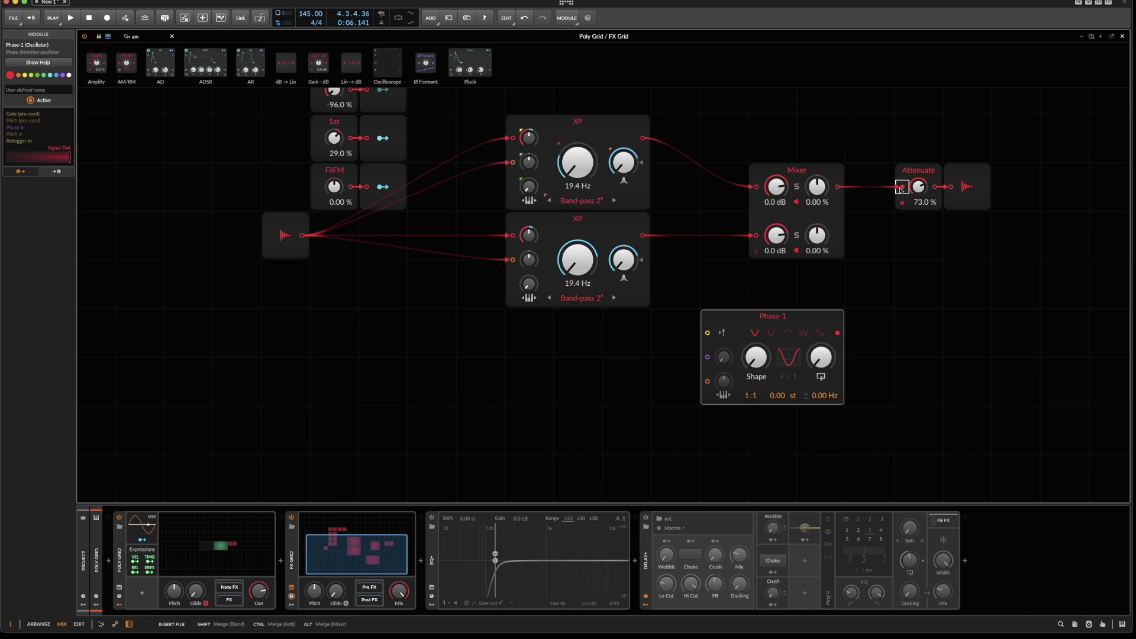
drag(837, 332, 852, 201)
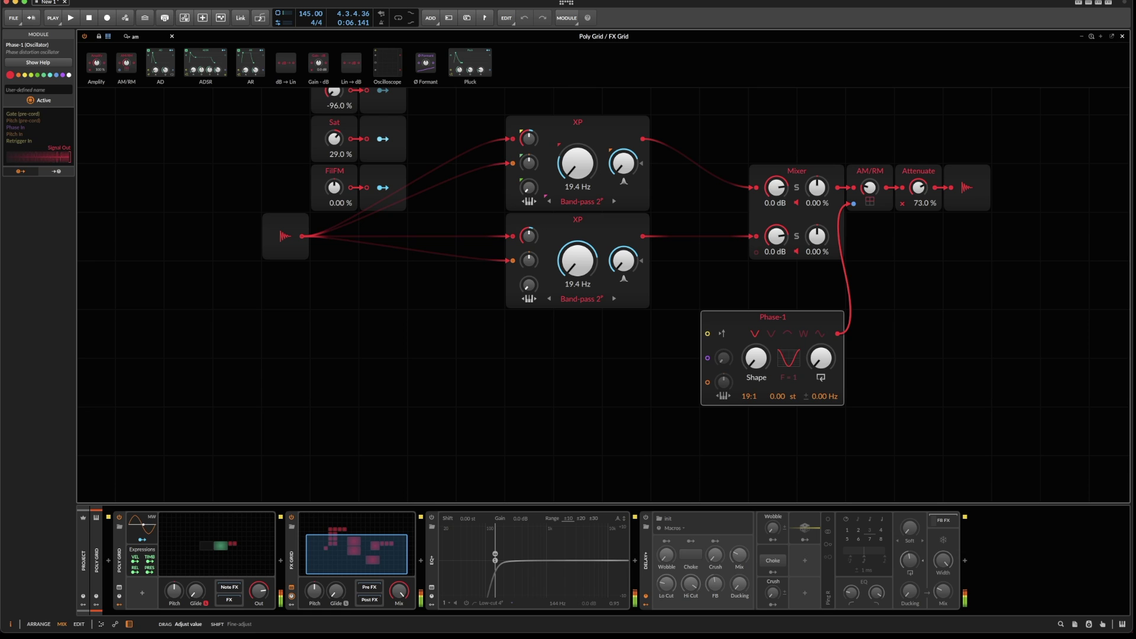
drag(867, 189, 867, 178)
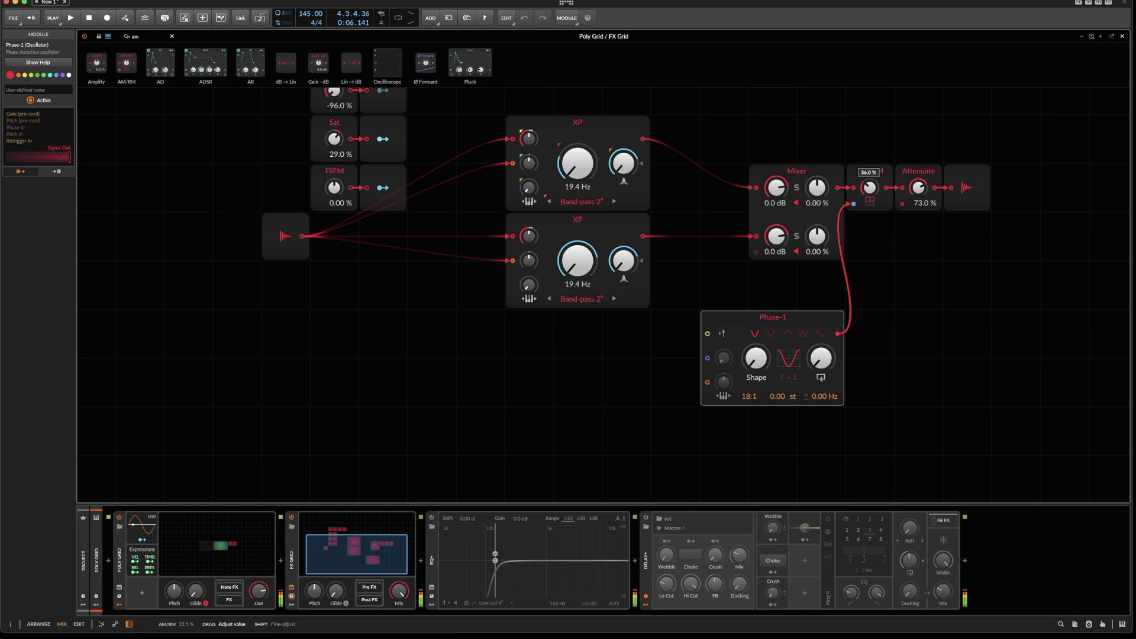
Reset Sat to 0.00 % and set CTFSpread to 3.00 %
scroll(334, 150, up, 1)
double_click(333, 149)
scroll(335, 151, up, 3)
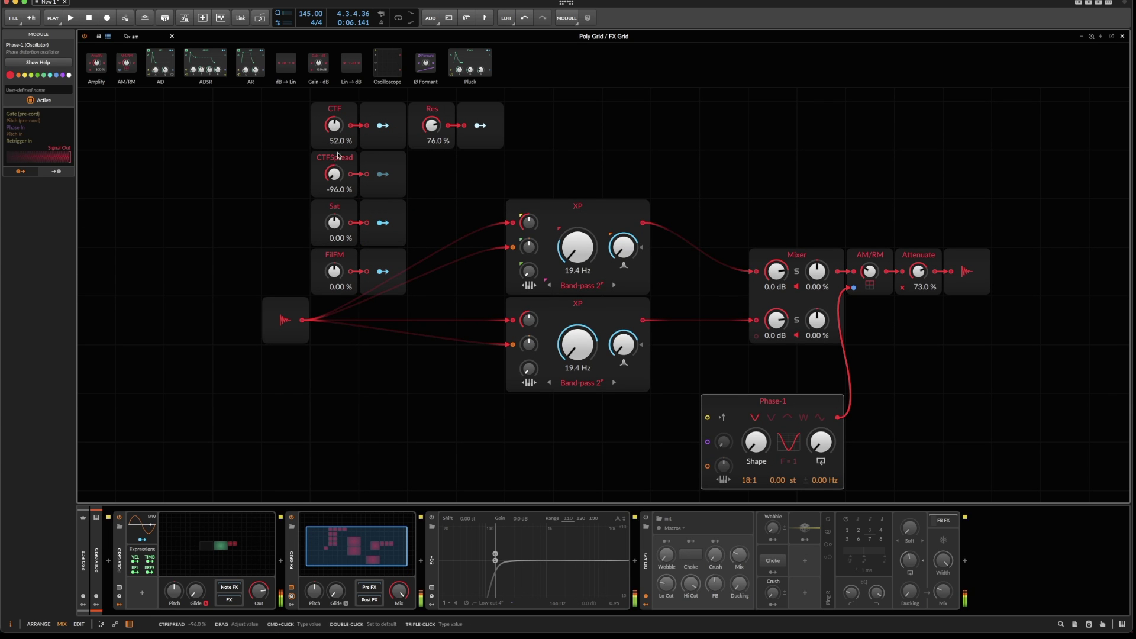
drag(338, 173, 338, 131)
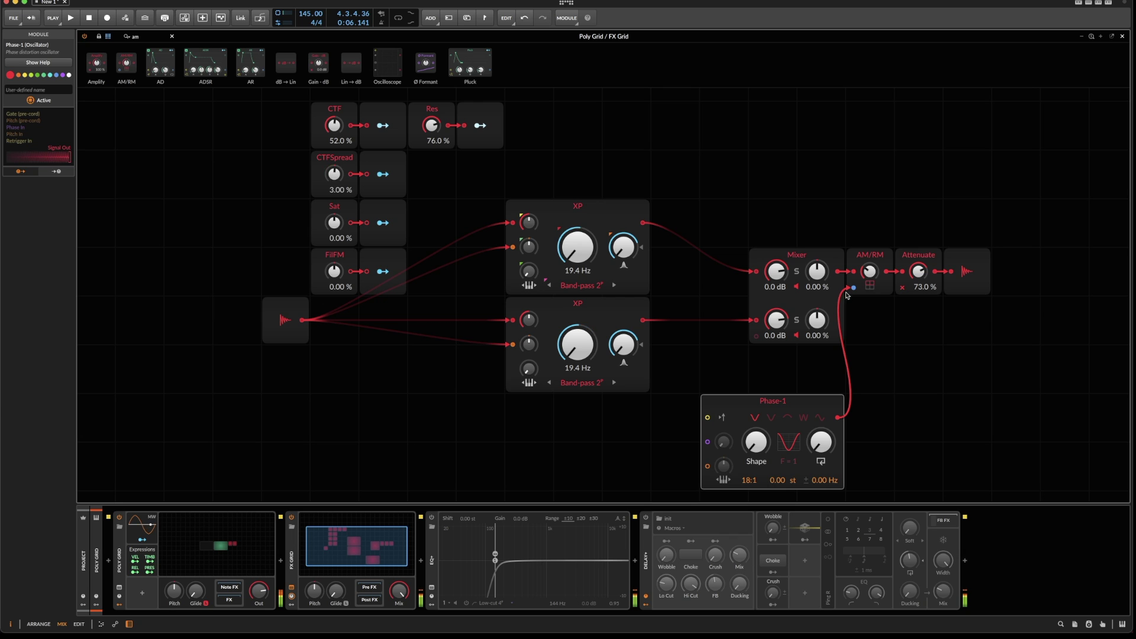
Fine-tune the AM/RM amount with Phase-1's ratio at 16:1 and CTFSpread at 21.0 %
drag(869, 271, 869, 262)
drag(750, 481, 751, 487)
mouse_move(335, 175)
mouse_down()
mouse_move(335, 219)
mouse_move(335, 179)
mouse_up()
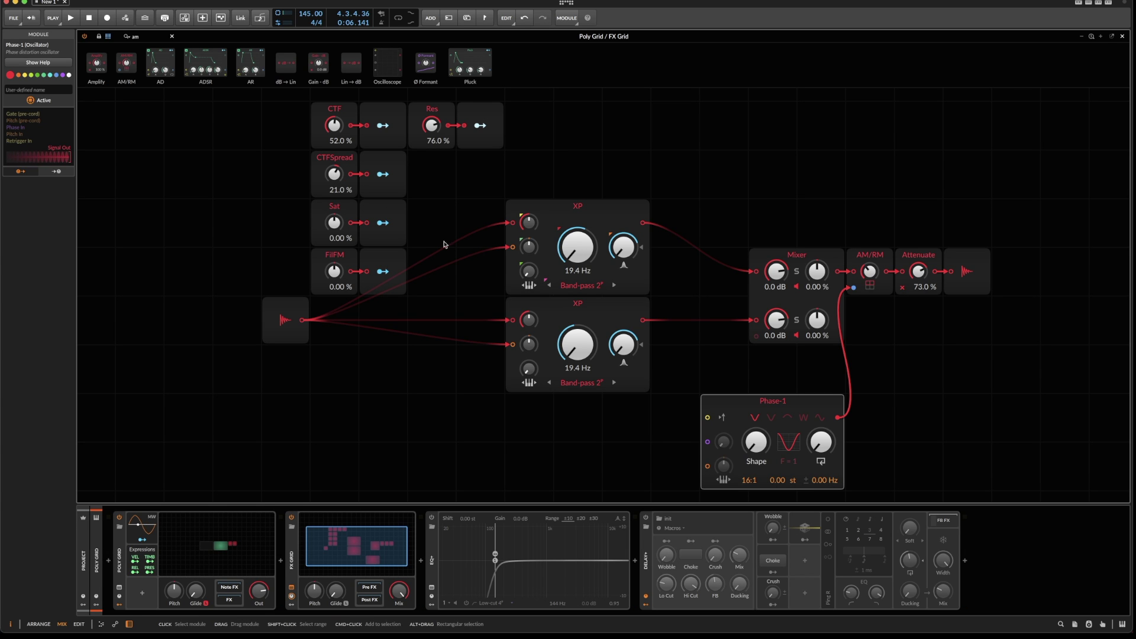
Turn on Phase-1's key tracking, with its ratio at 25:1, and readjust the AM/RM amount
click(730, 481)
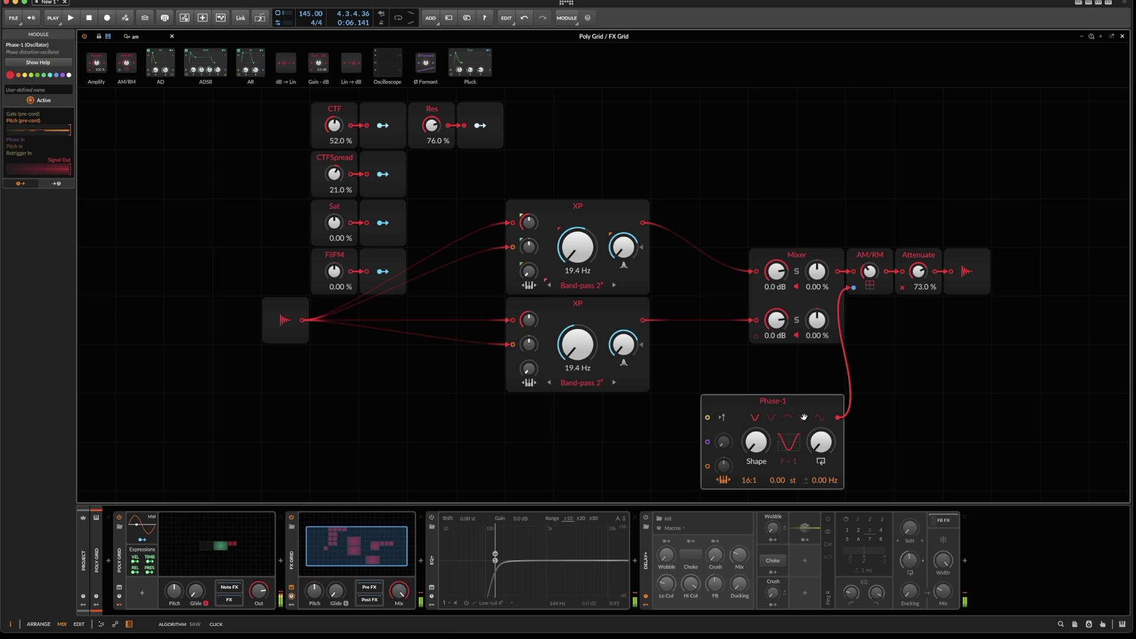
drag(869, 271, 869, 266)
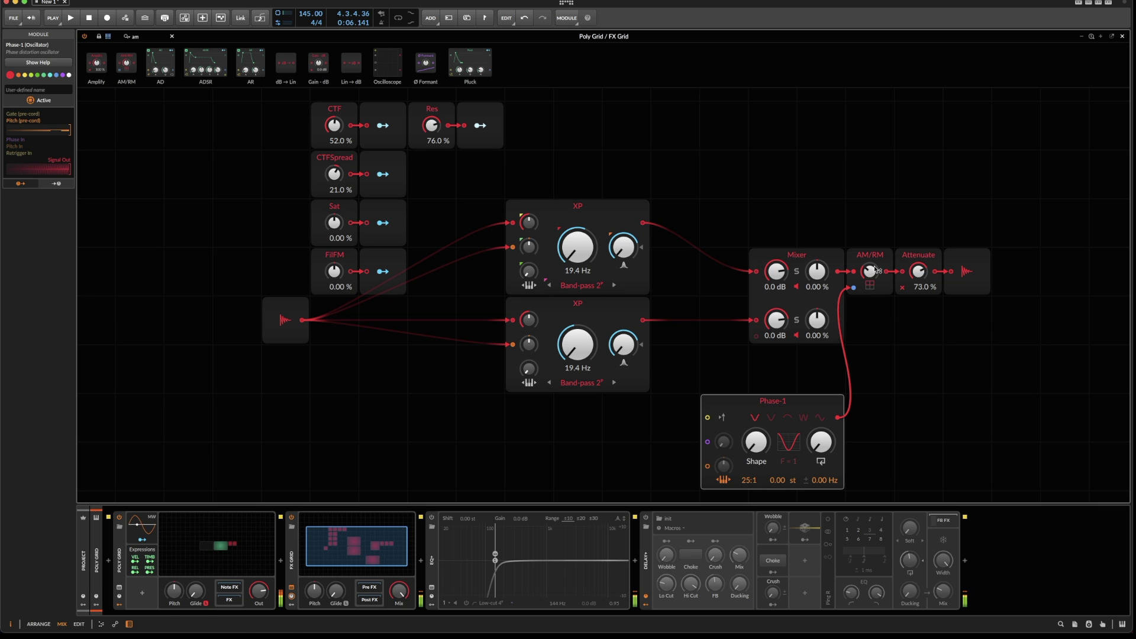
Turn off Phase-1's key tracking and lower the AM/RM modulation amount
click(726, 482)
mouse_move(869, 271)
mouse_down()
mouse_move(869, 299)
mouse_move(869, 275)
mouse_up()
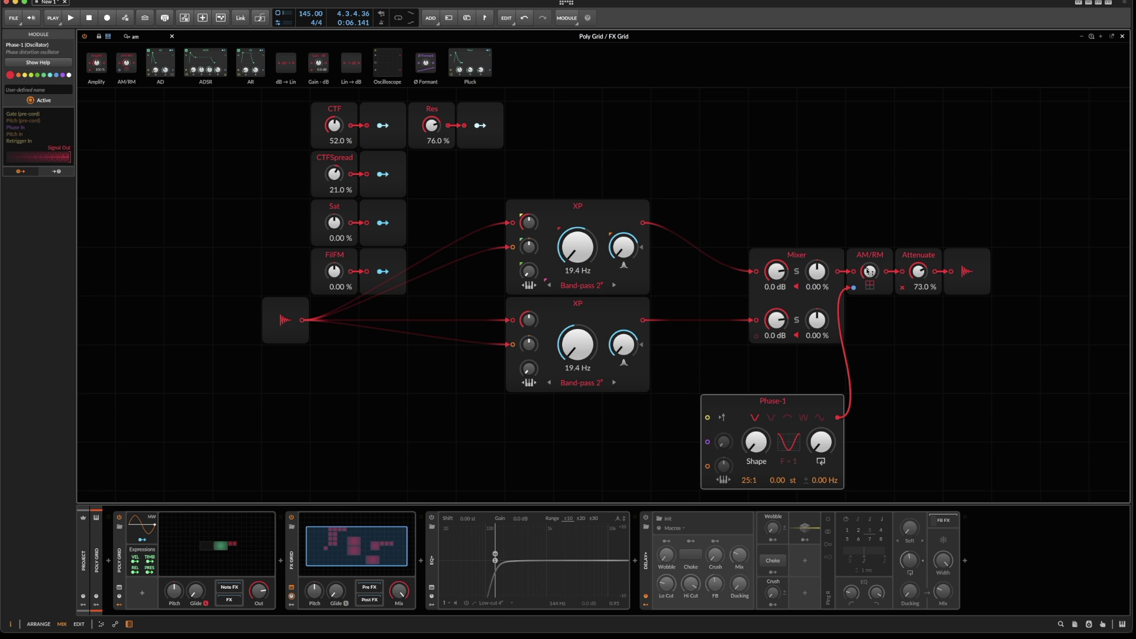
scroll(384, 438, up, 3)
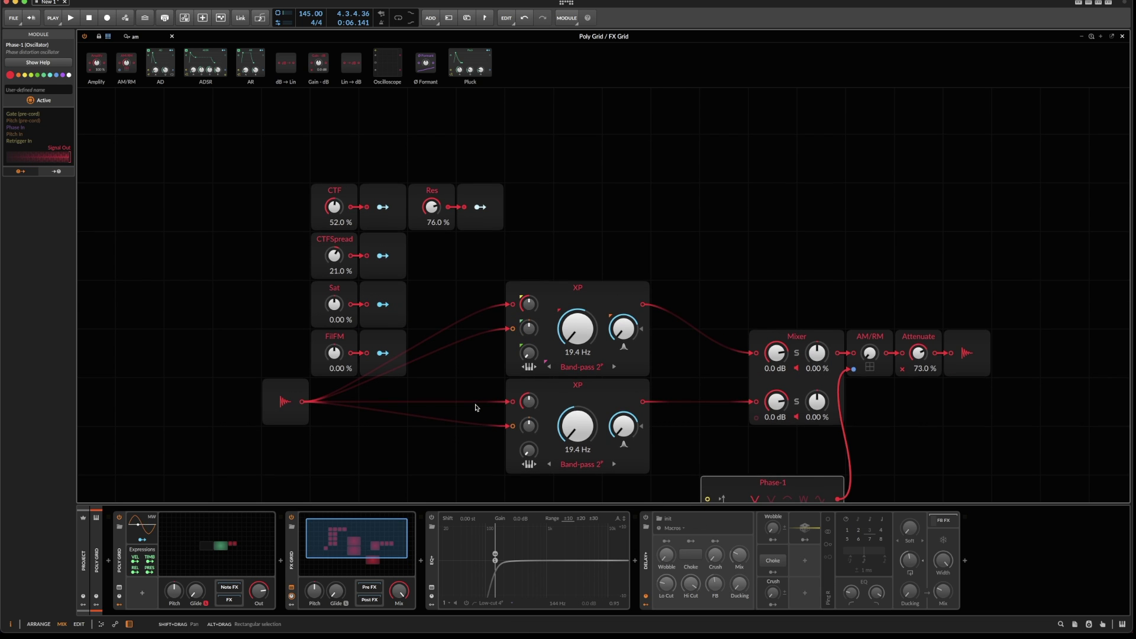
scroll(476, 407, down, 3)
Show the FX Grid device's remote controls and add a new preset page, Perform
click(290, 556)
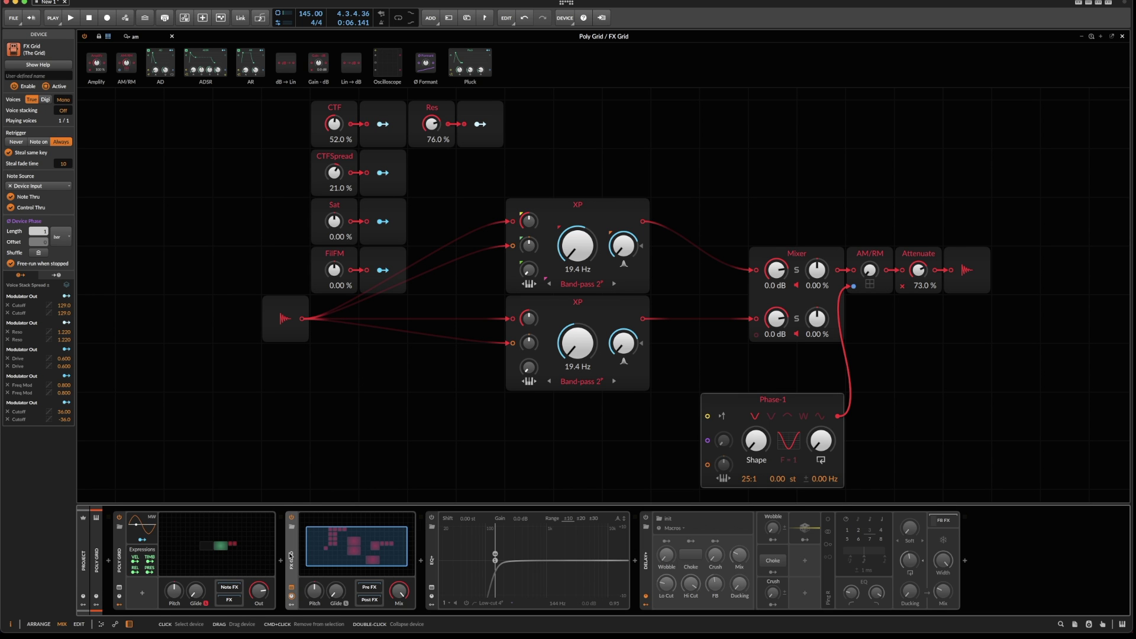
click(291, 596)
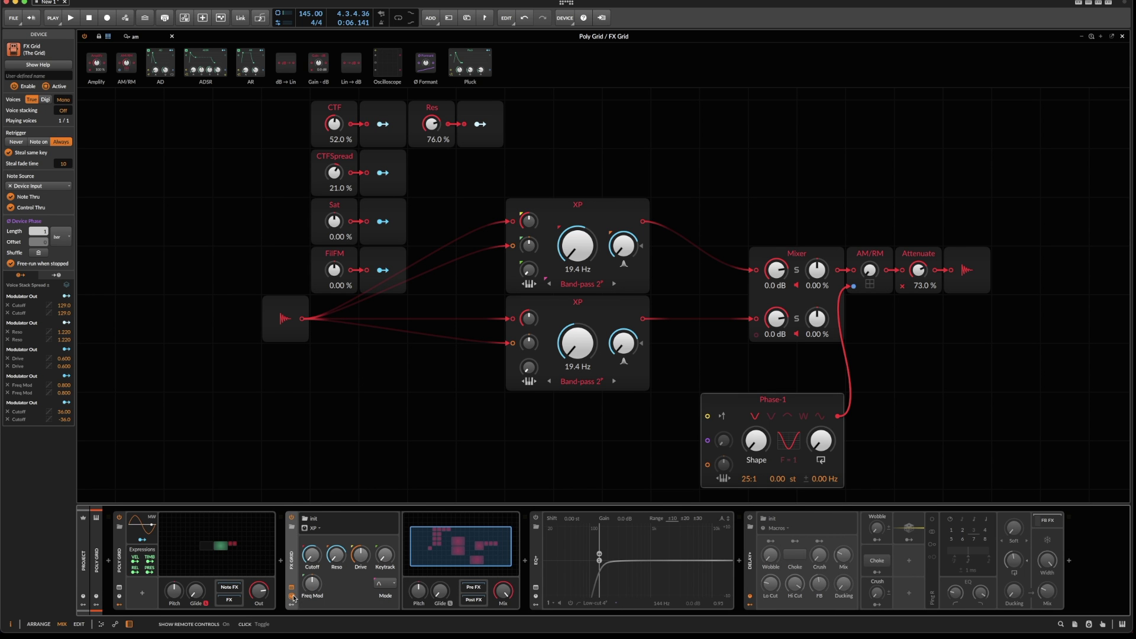
click(313, 528)
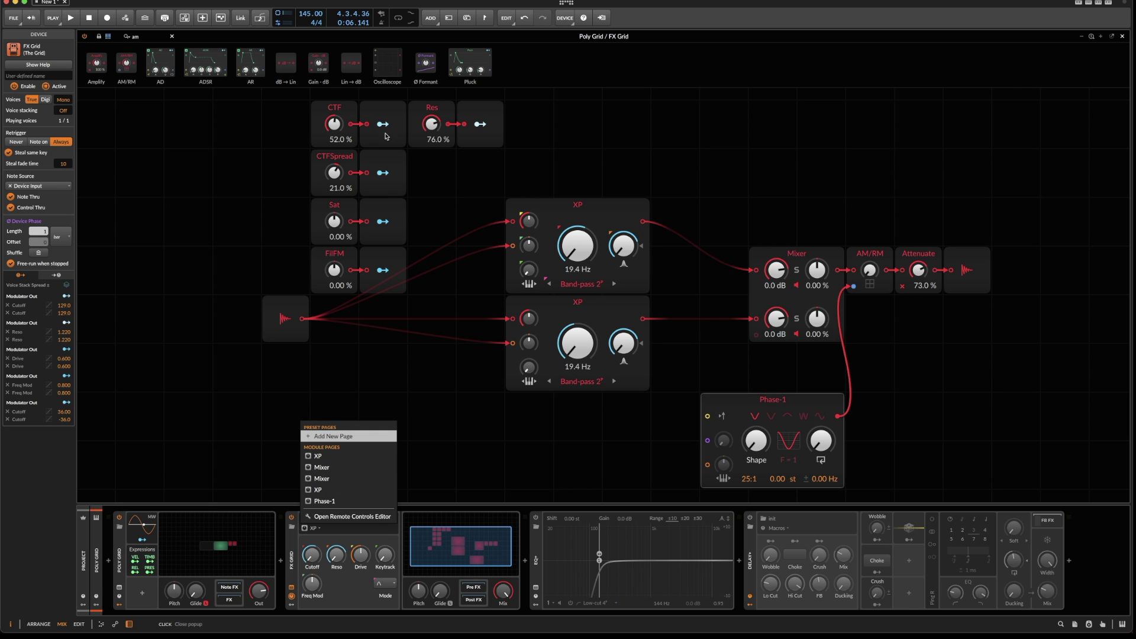
click(327, 437)
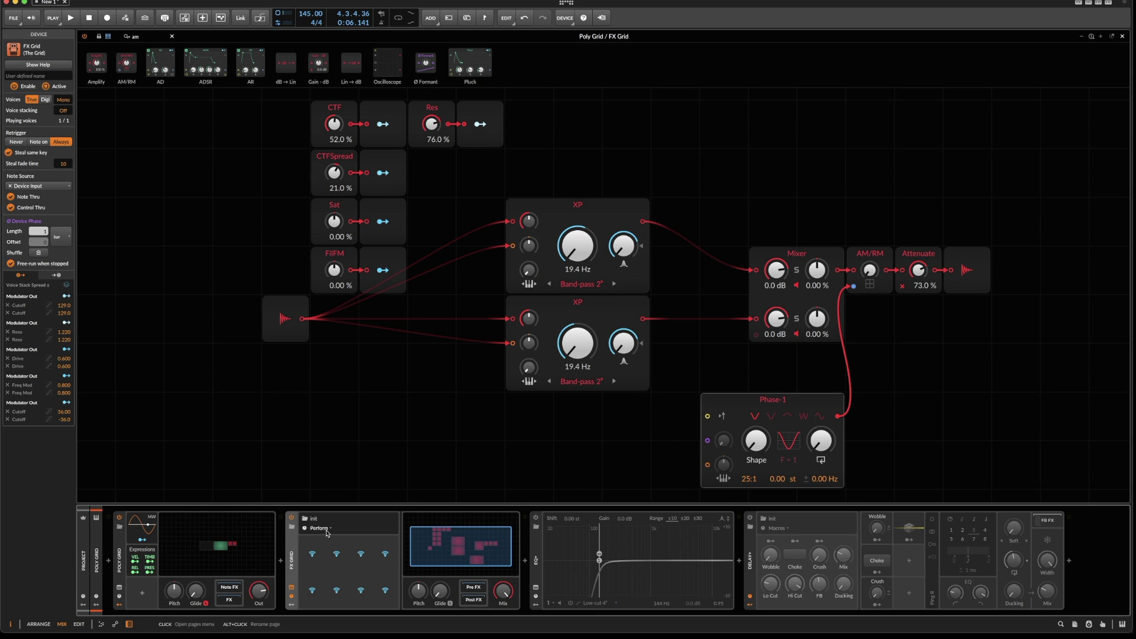
Map the CTF and Res knobs to the first two remote controls of the Perform page
click(312, 555)
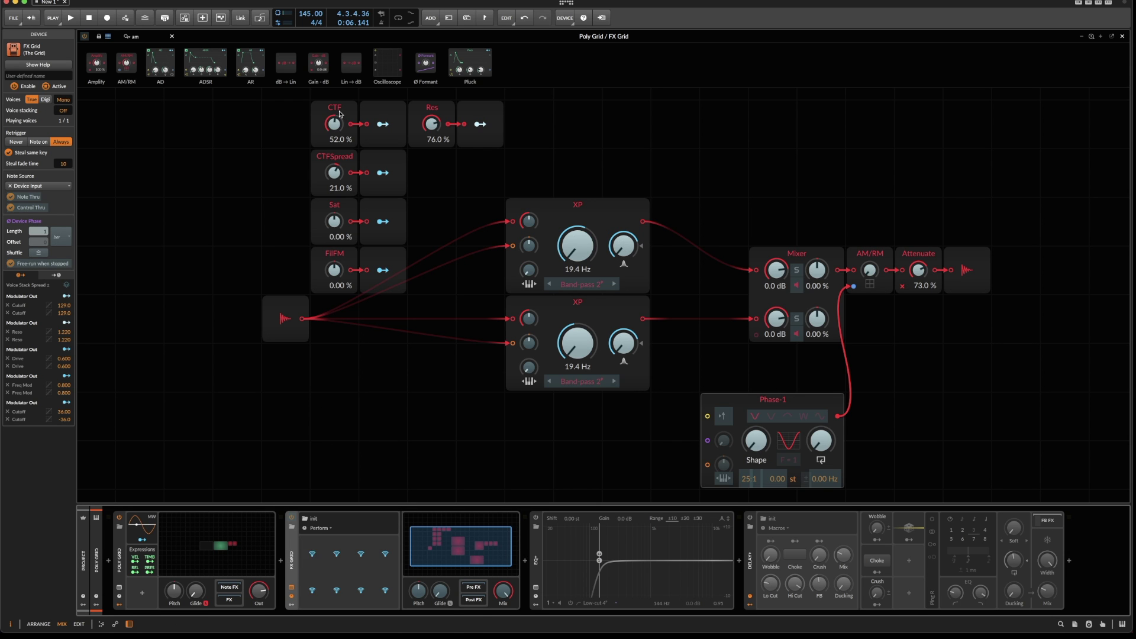
click(333, 123)
click(337, 554)
click(423, 127)
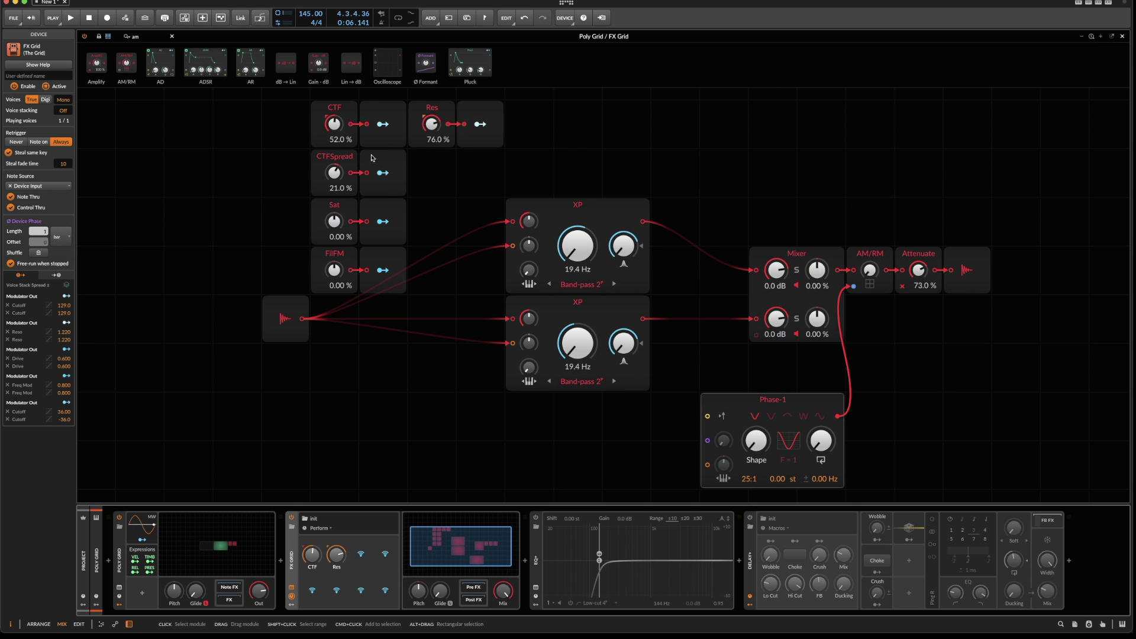
Map the Sat knob to the third and fourth remote controls of the Perform page
click(361, 556)
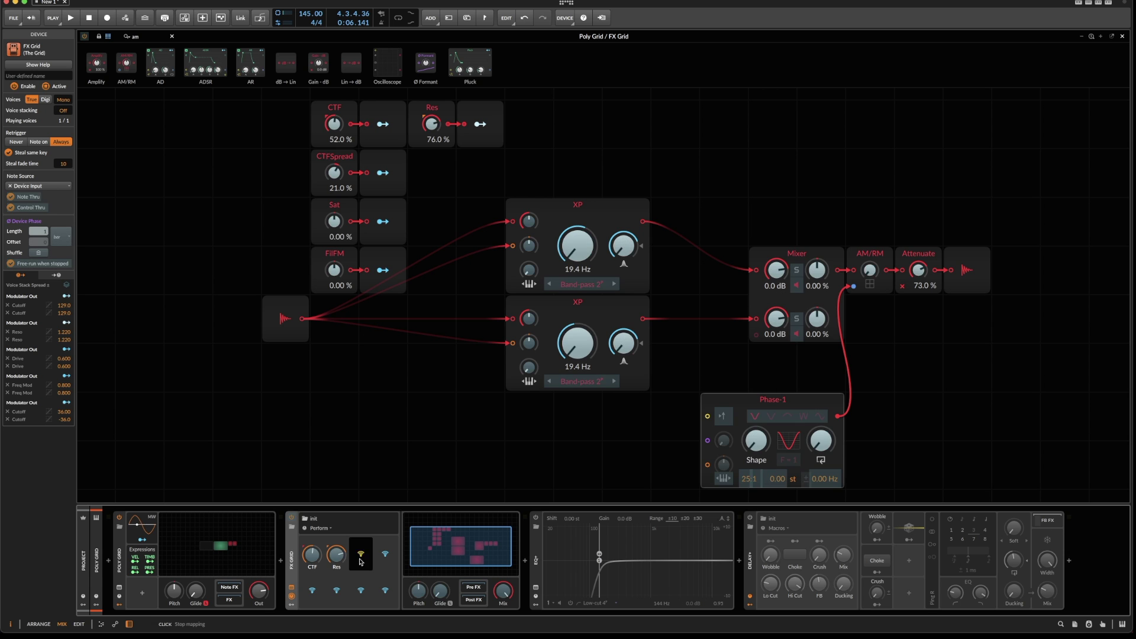
click(334, 221)
click(385, 553)
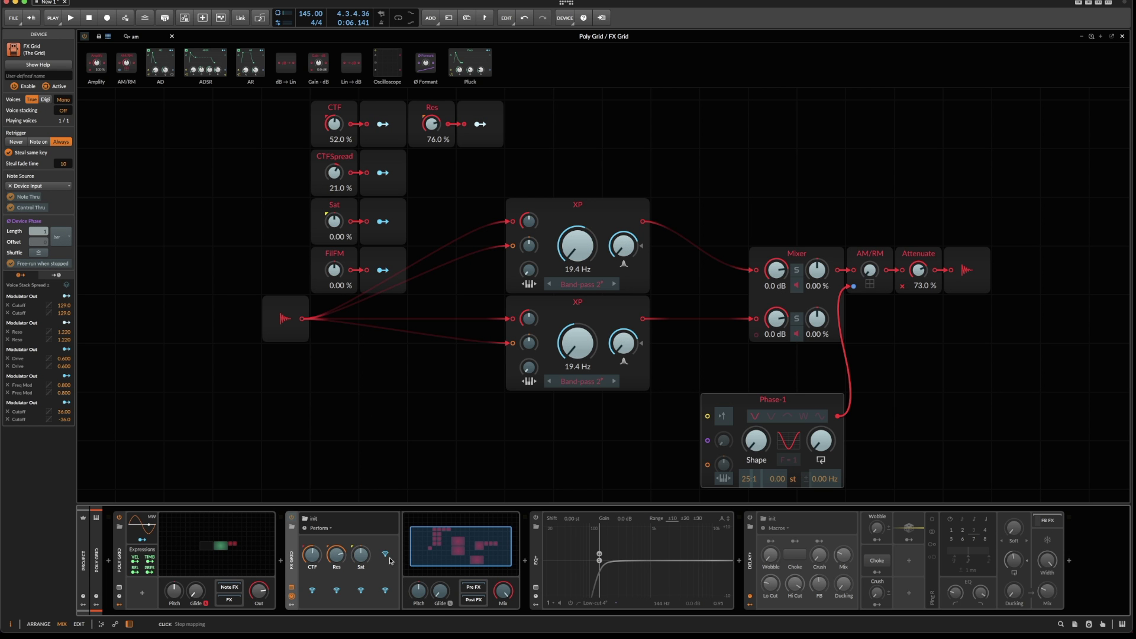
click(340, 222)
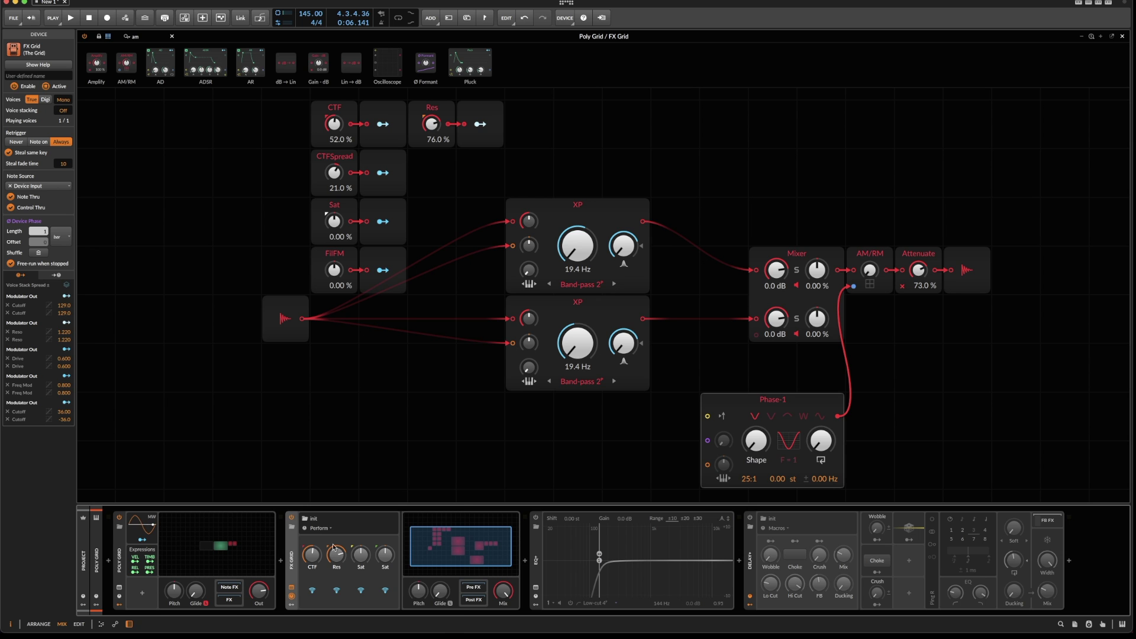
Delete the Sat mapping from the third remote control and map CTFSpread there instead
right_click(384, 557)
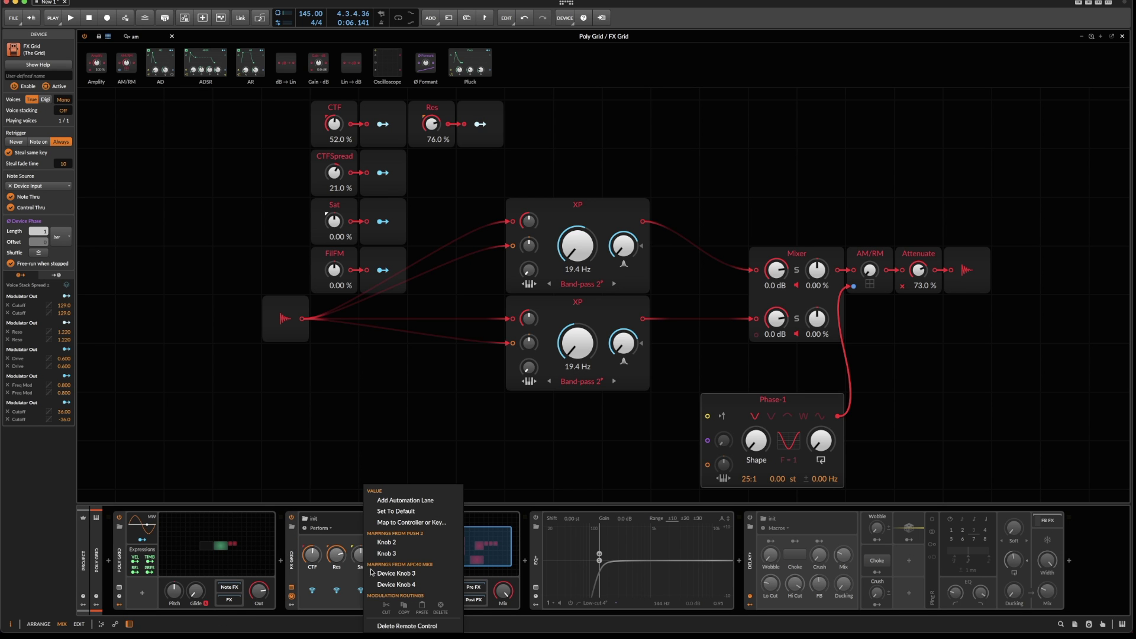
click(391, 626)
click(362, 550)
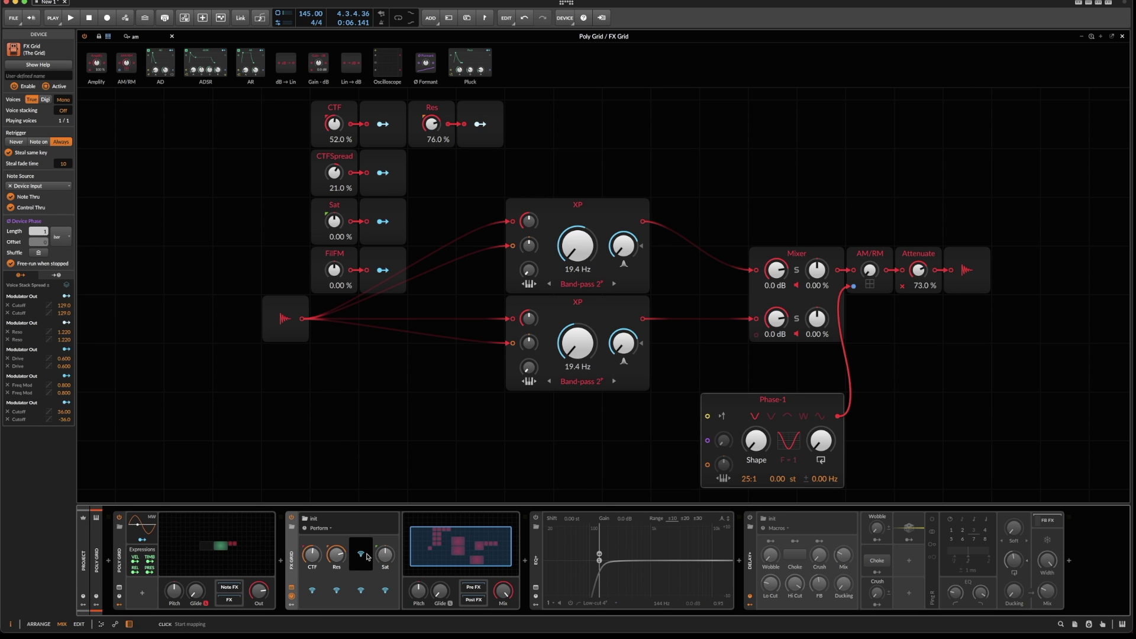
click(334, 172)
Map FilFM to the fifth remote control and the AM/RM amount to the sixth
click(312, 586)
click(334, 270)
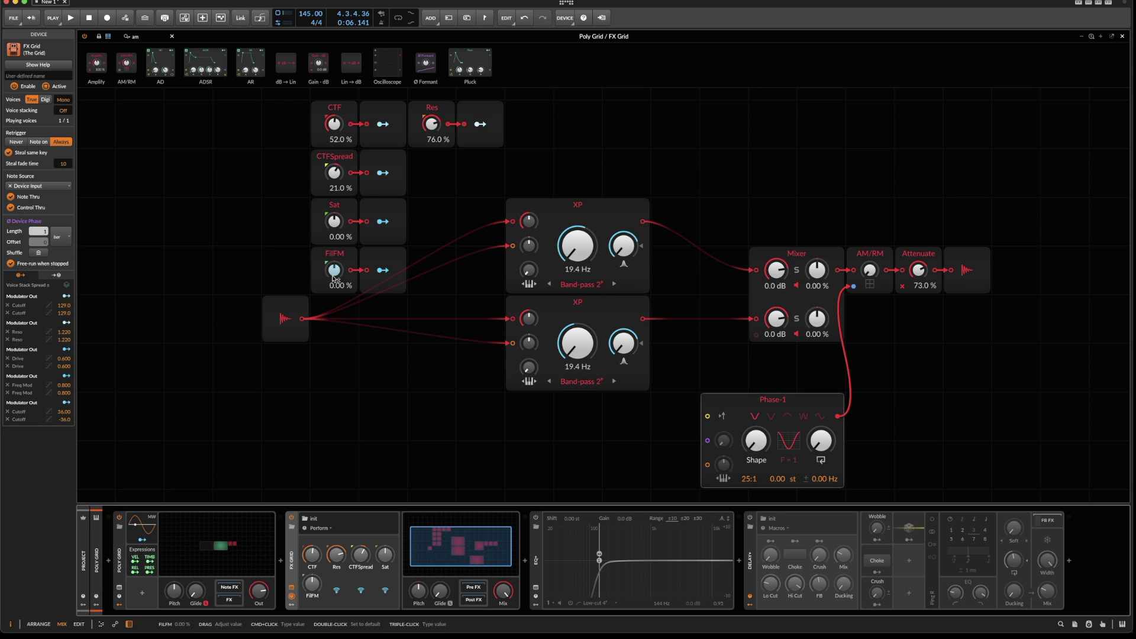
click(336, 590)
click(869, 270)
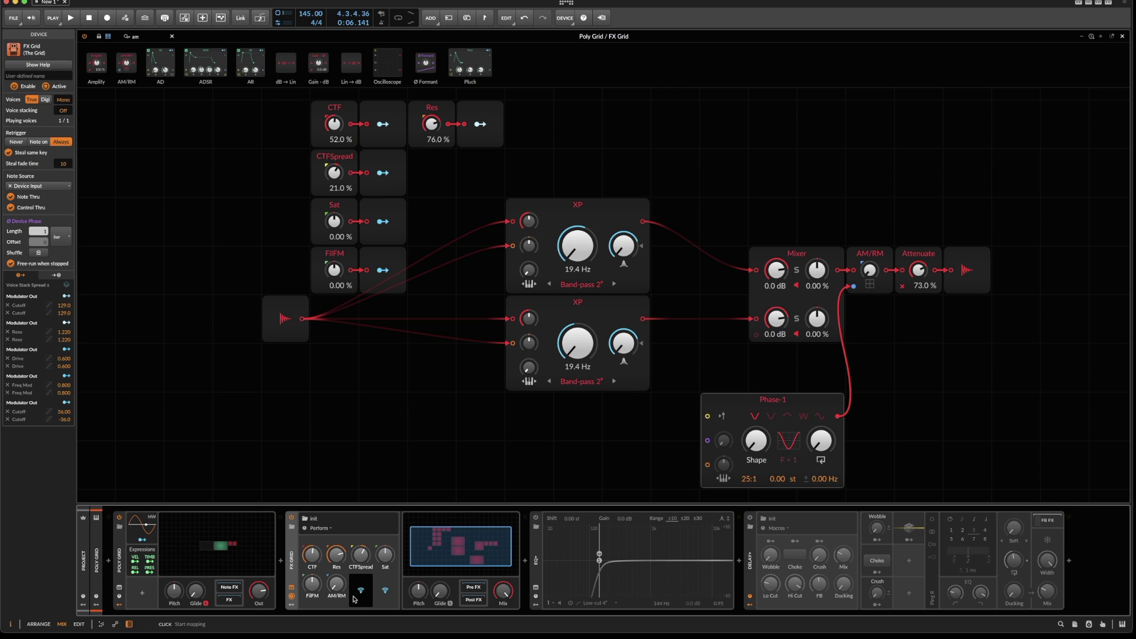
Enable the EQ with its low-cut frequency at 128 Hz, and enable the Delay+ after it
scroll(514, 370, up, 1)
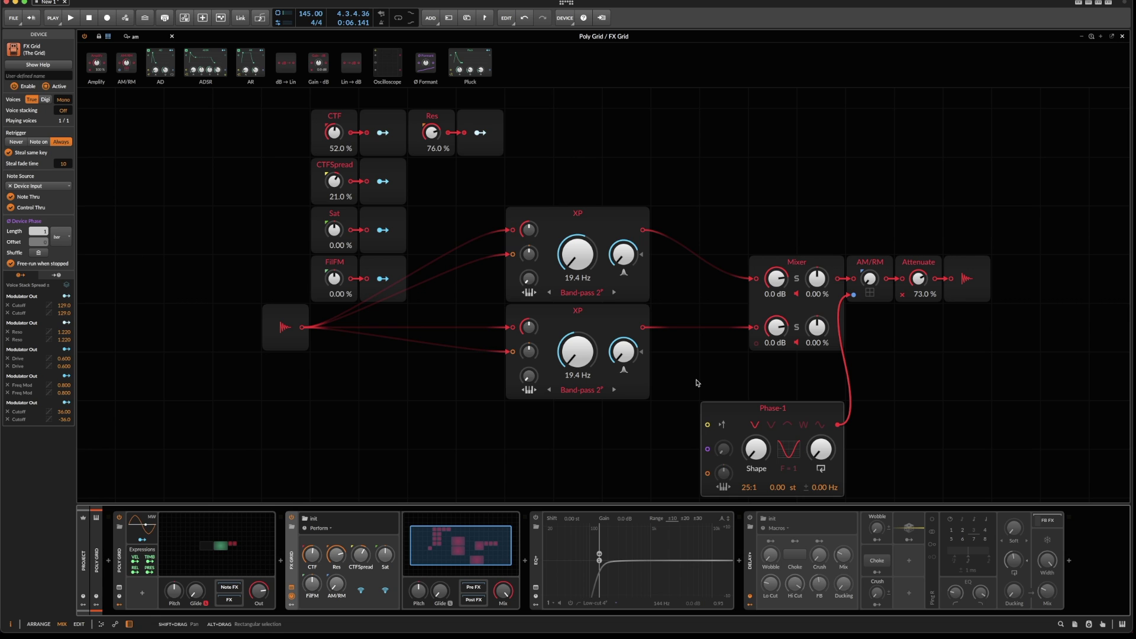
click(535, 519)
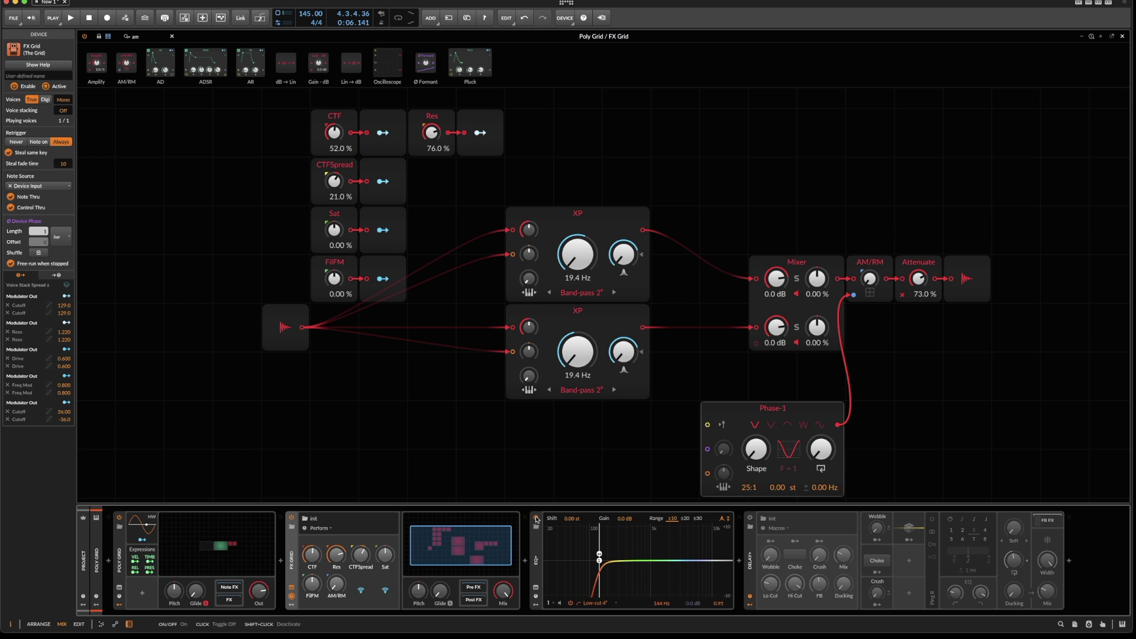
drag(599, 560, 596, 560)
click(750, 518)
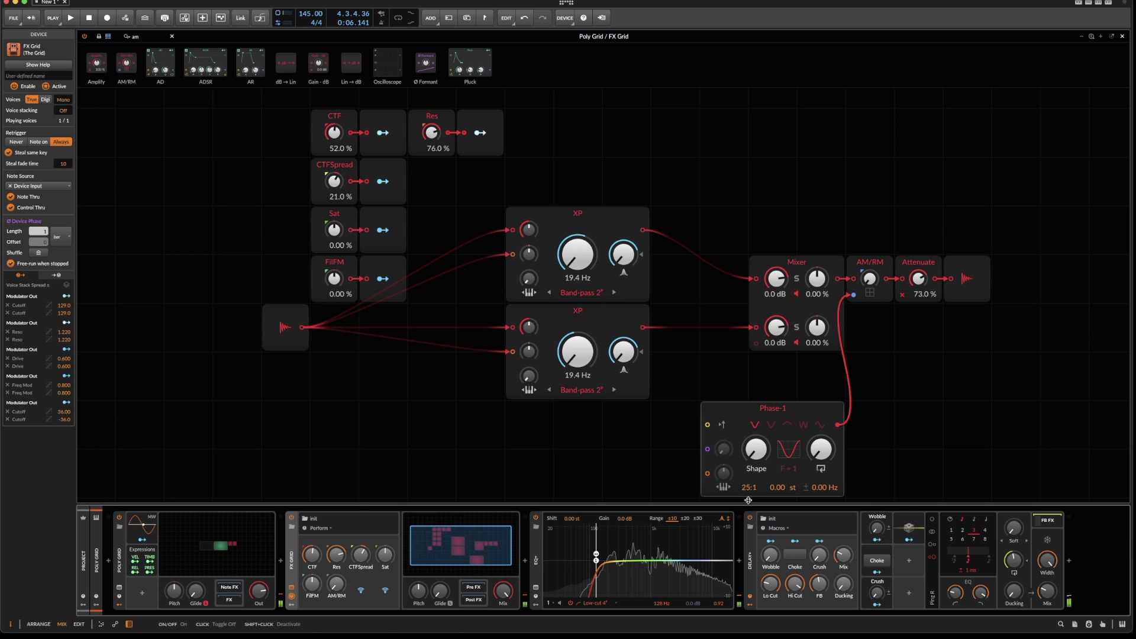
Launch the Poly Grid track's Scene 2 clip from the clip launcher and reopen the FX Grid patch
key(Escape)
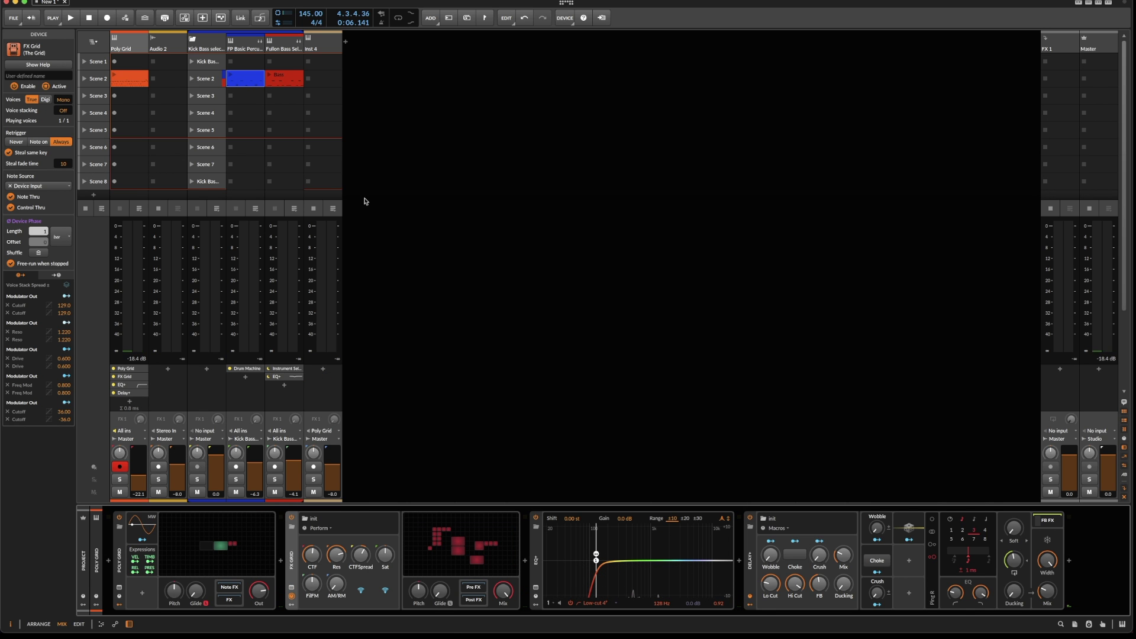
click(113, 77)
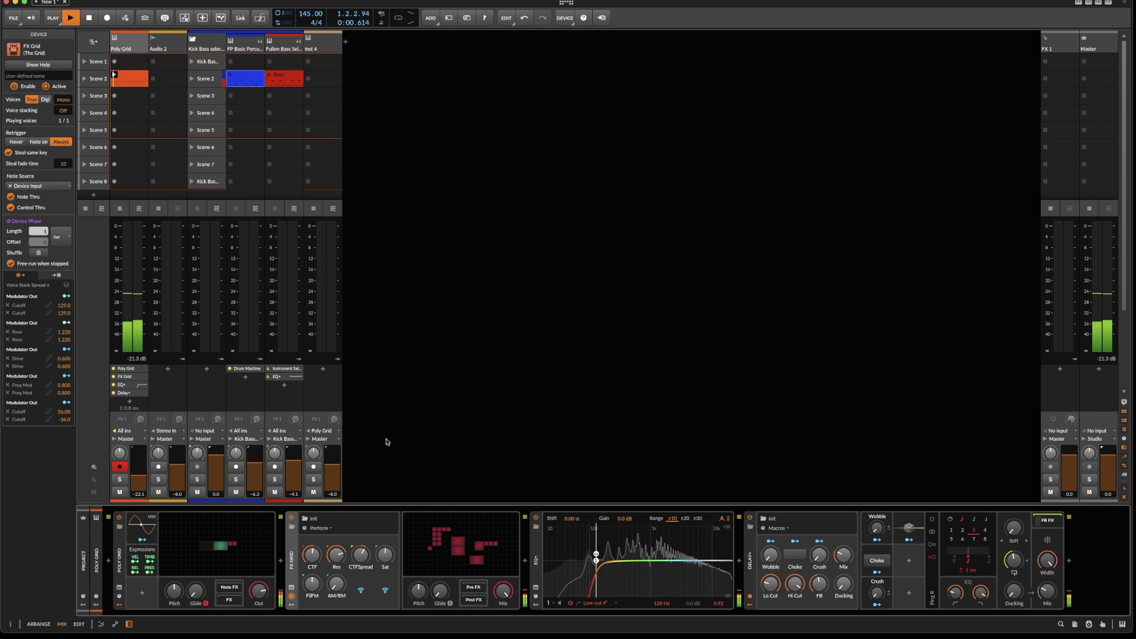
double_click(459, 542)
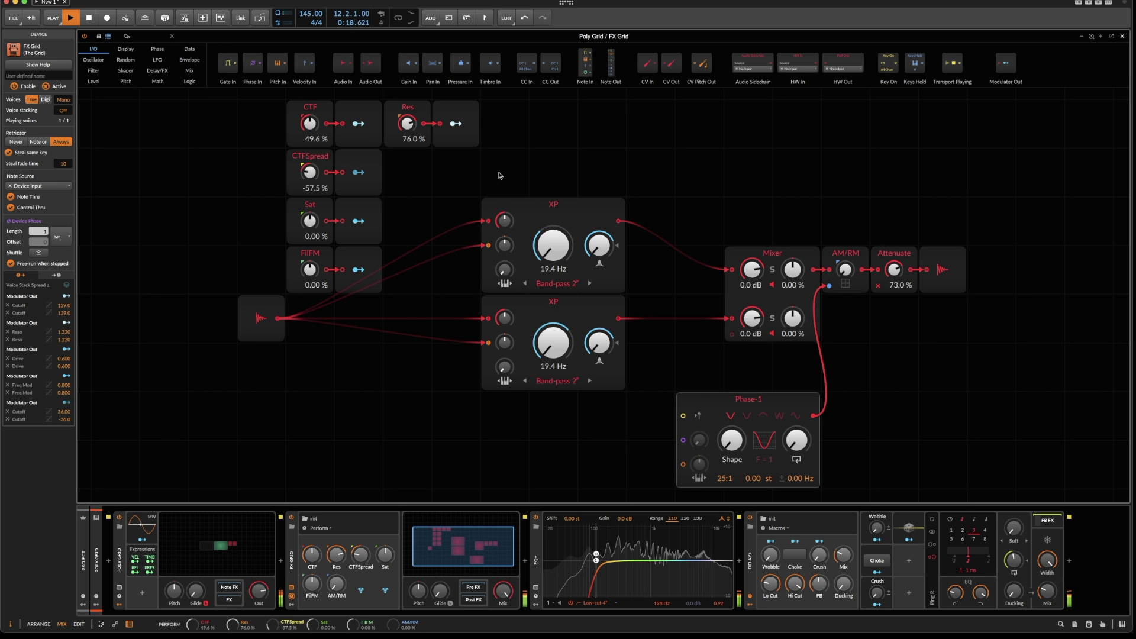
Set Sat to 34.0 % and CTF to 52.0 %, pausing and restarting playback
key(space)
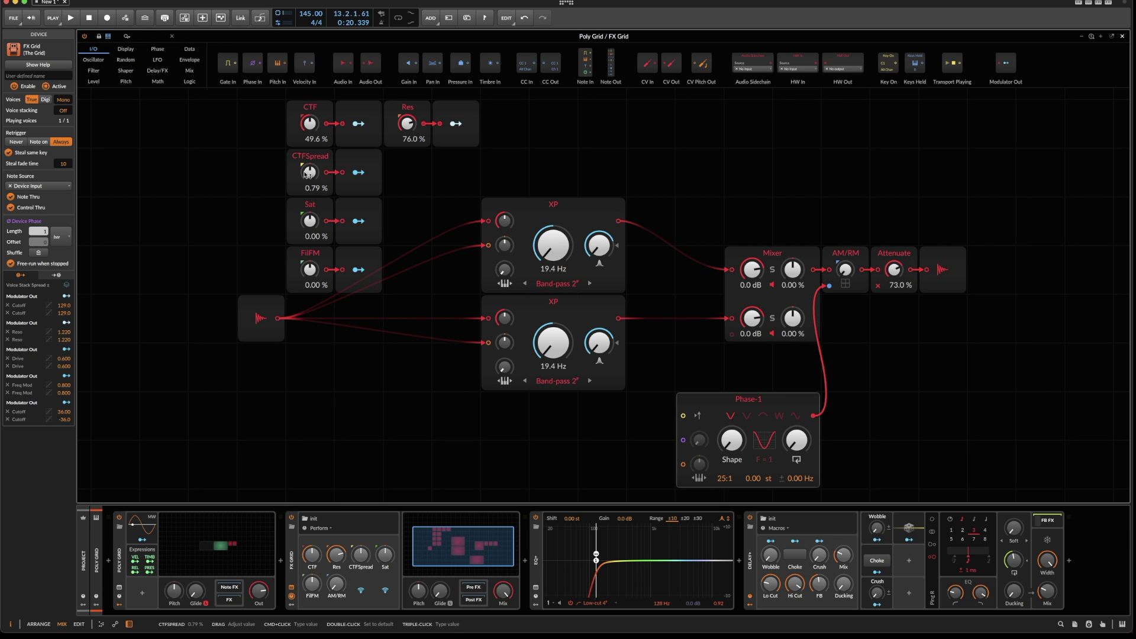
scroll(302, 180, up, 2)
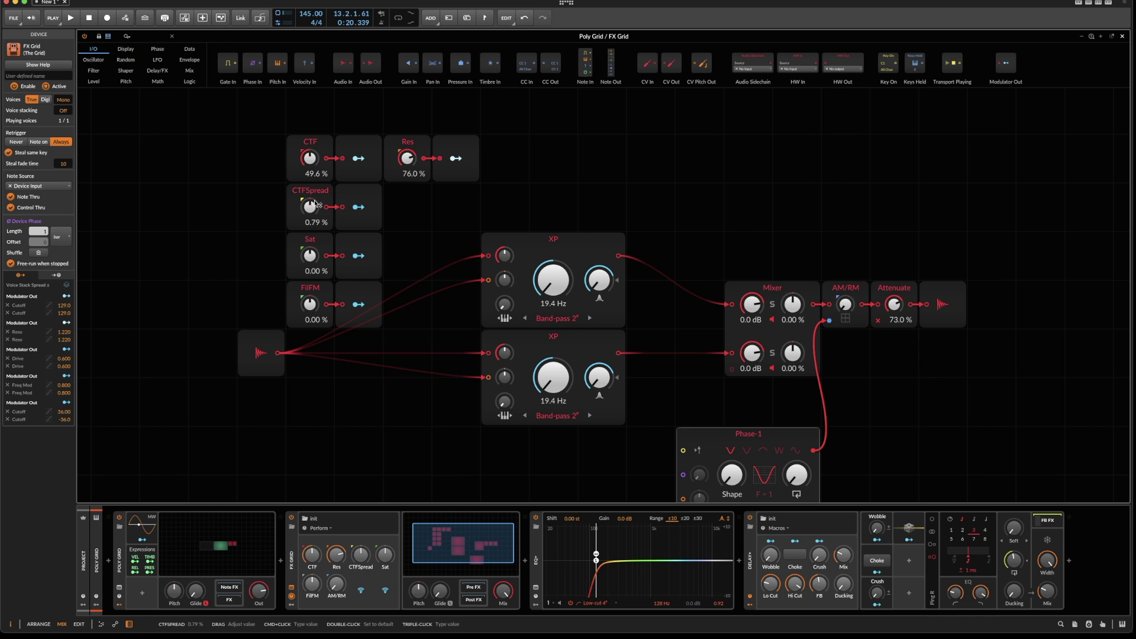
drag(309, 255, 310, 234)
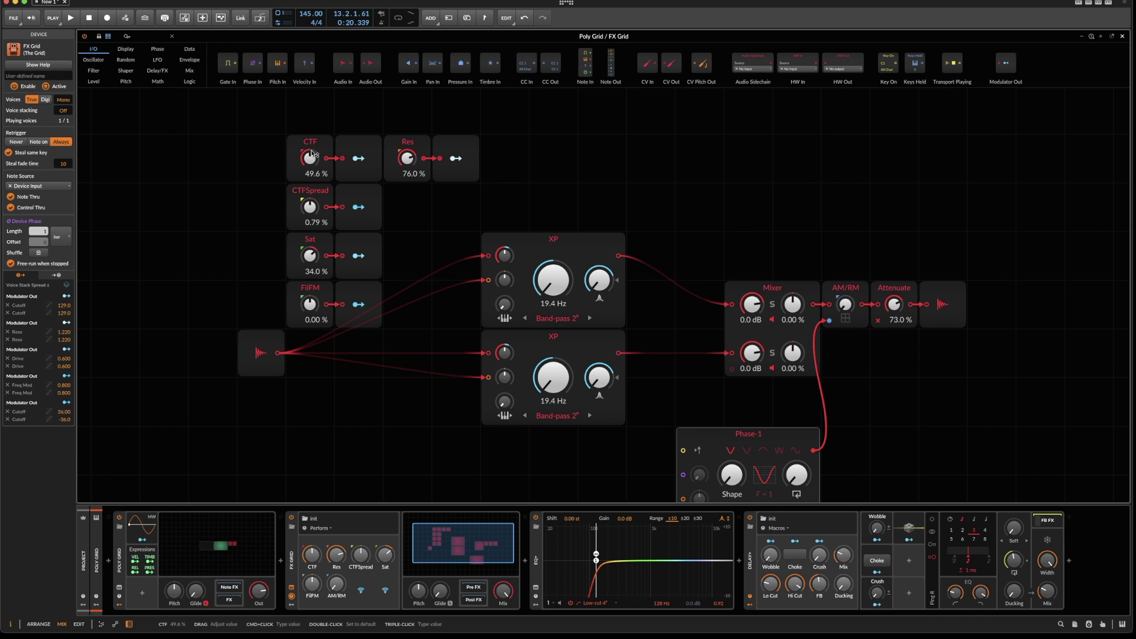
key(space)
mouse_move(312, 152)
mouse_down()
mouse_move(311, 138)
mouse_move(311, 149)
mouse_up()
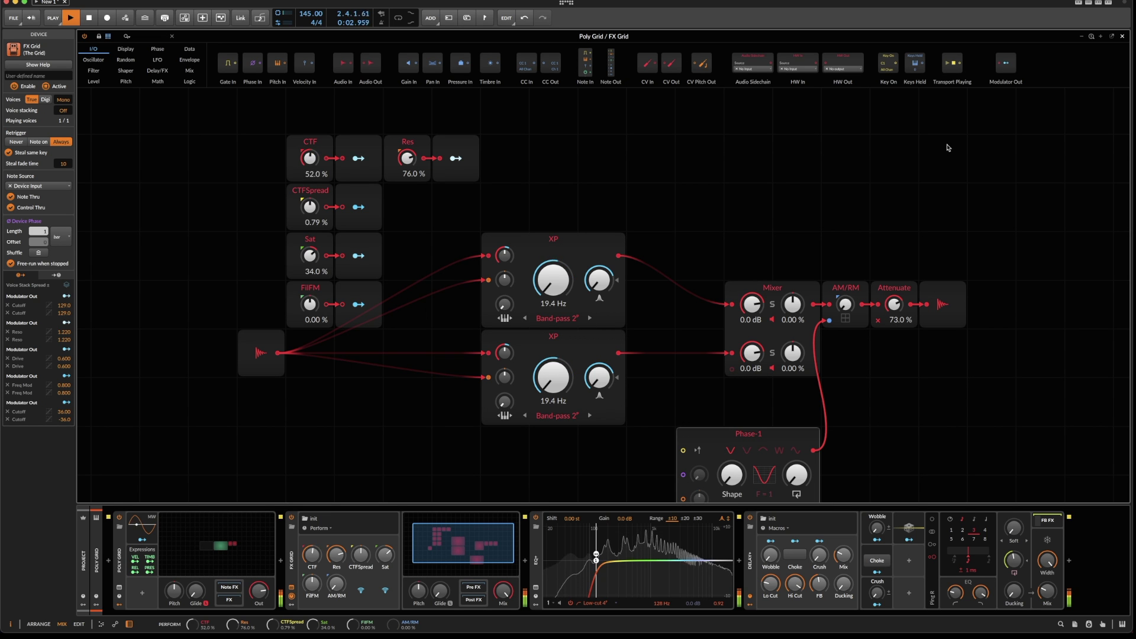
Set the Attenuate level to 67.5 % and audition the FX Grid patch again
drag(895, 301, 894, 304)
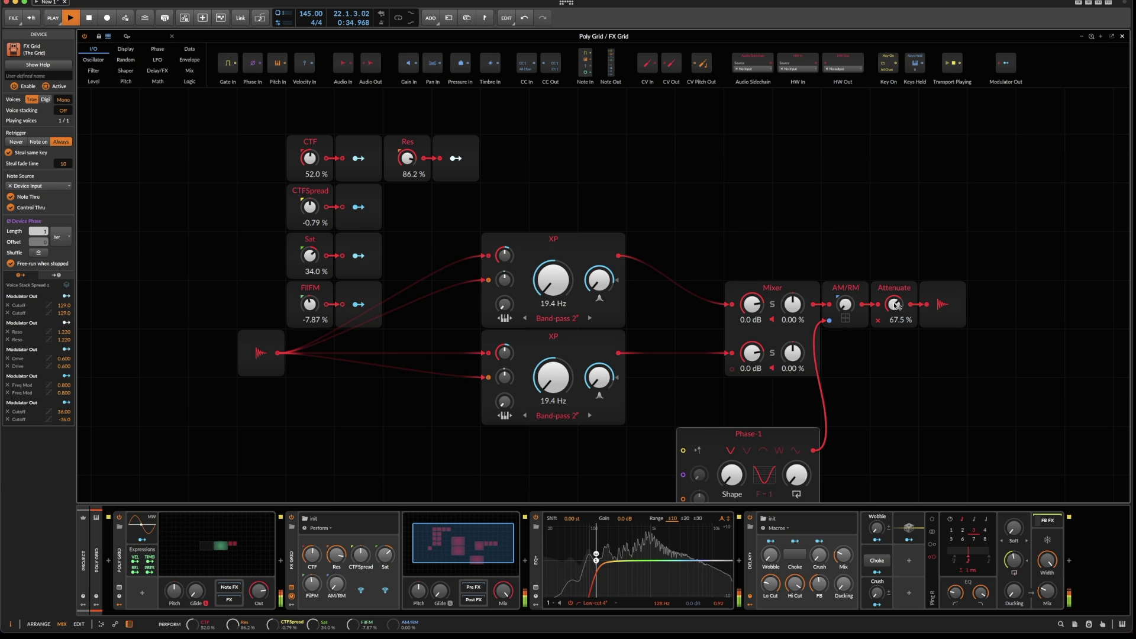
key(space)
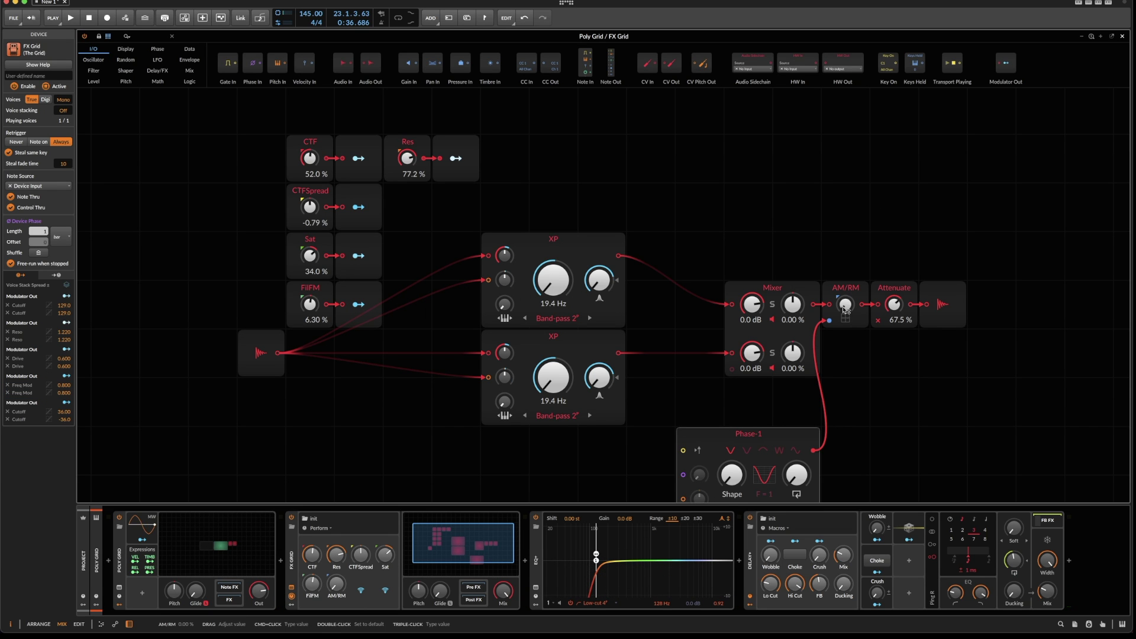
key(space)
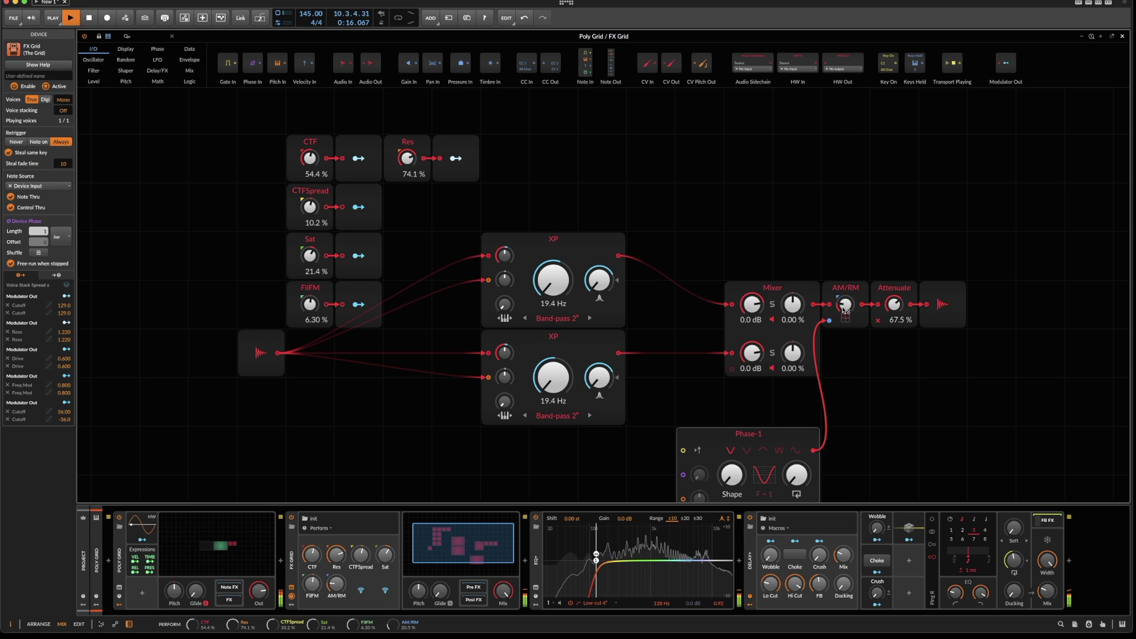
key(space)
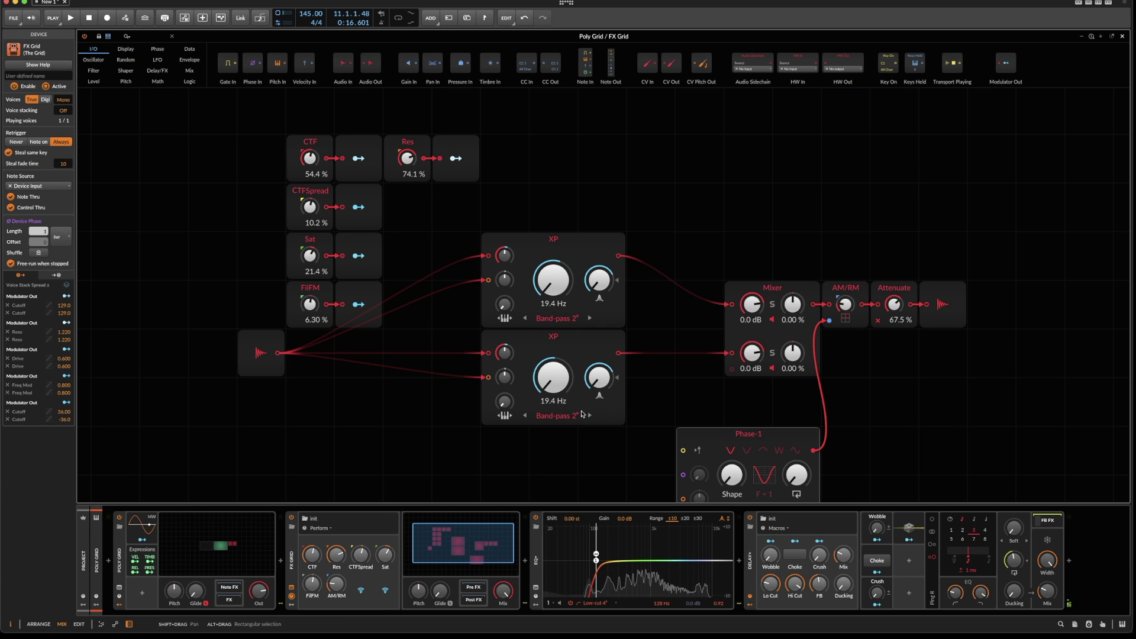
Open the Poly Grid patch and set the Wavetable oscillator's unison to 3 voices
click(291, 551)
click(179, 543)
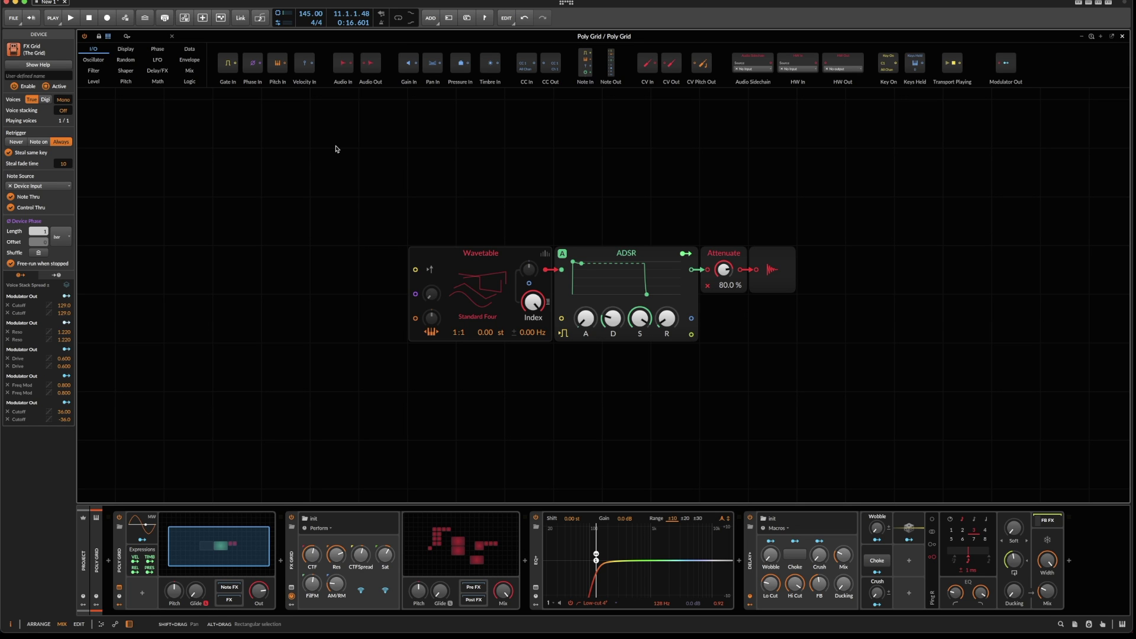
click(477, 250)
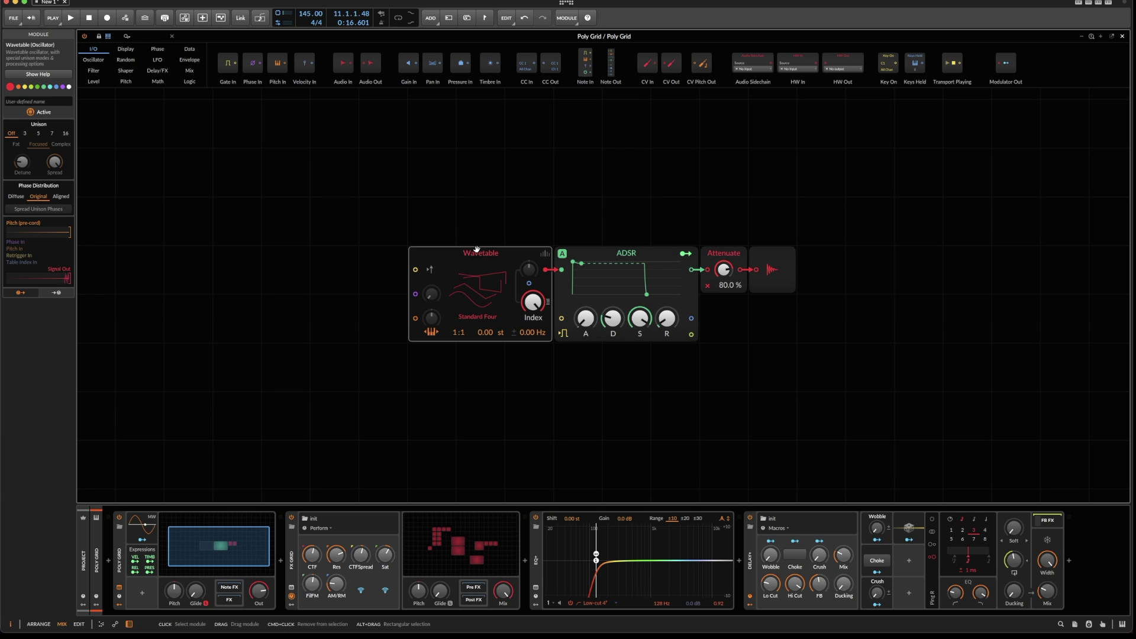
click(547, 256)
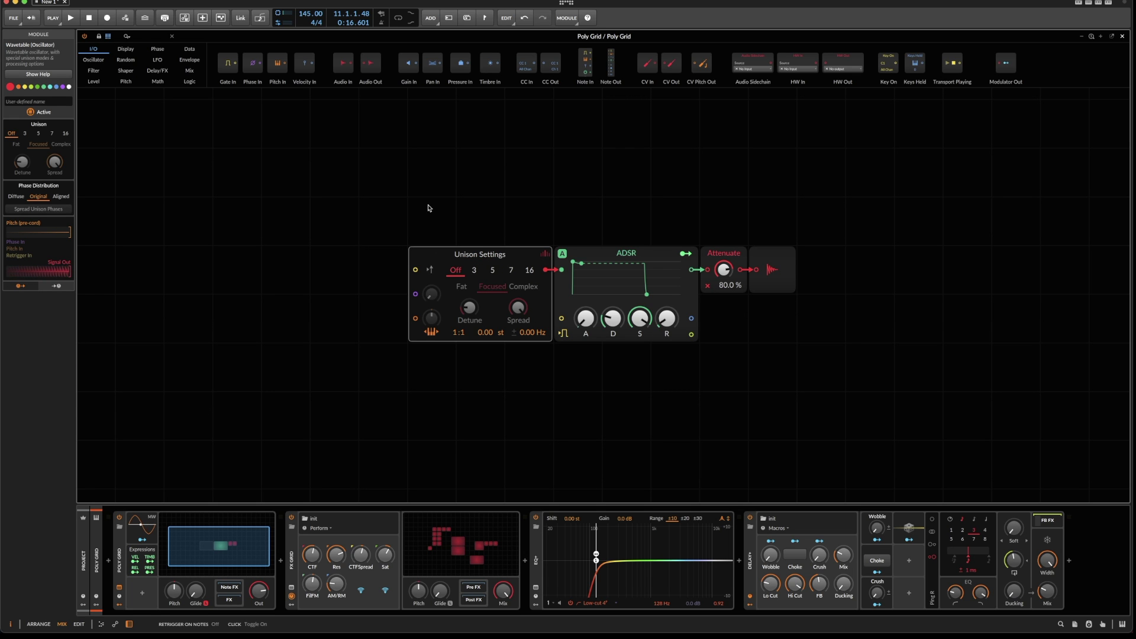
click(472, 275)
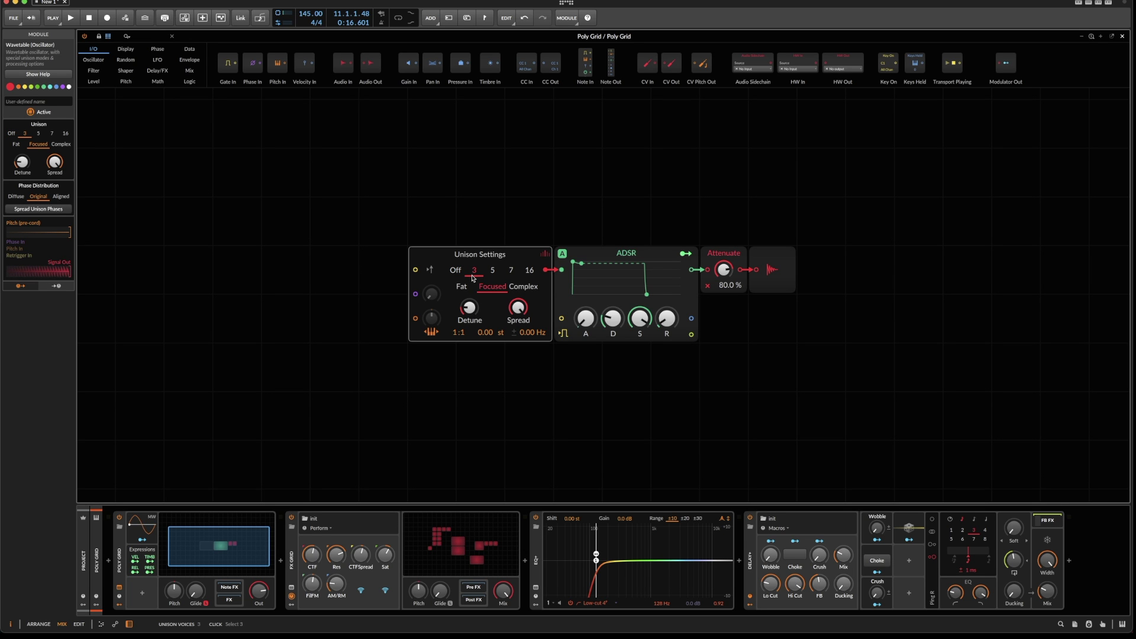
Audition the unison sound, close the Poly Grid patch and launch all of Scene 2
key(space)
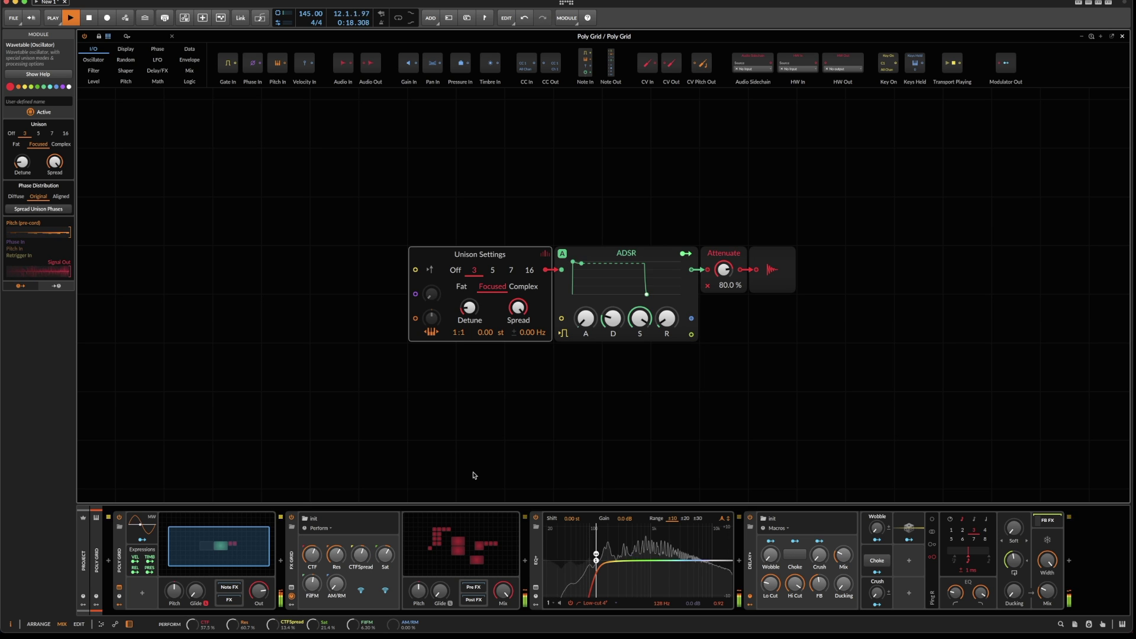
key(space)
key(Escape)
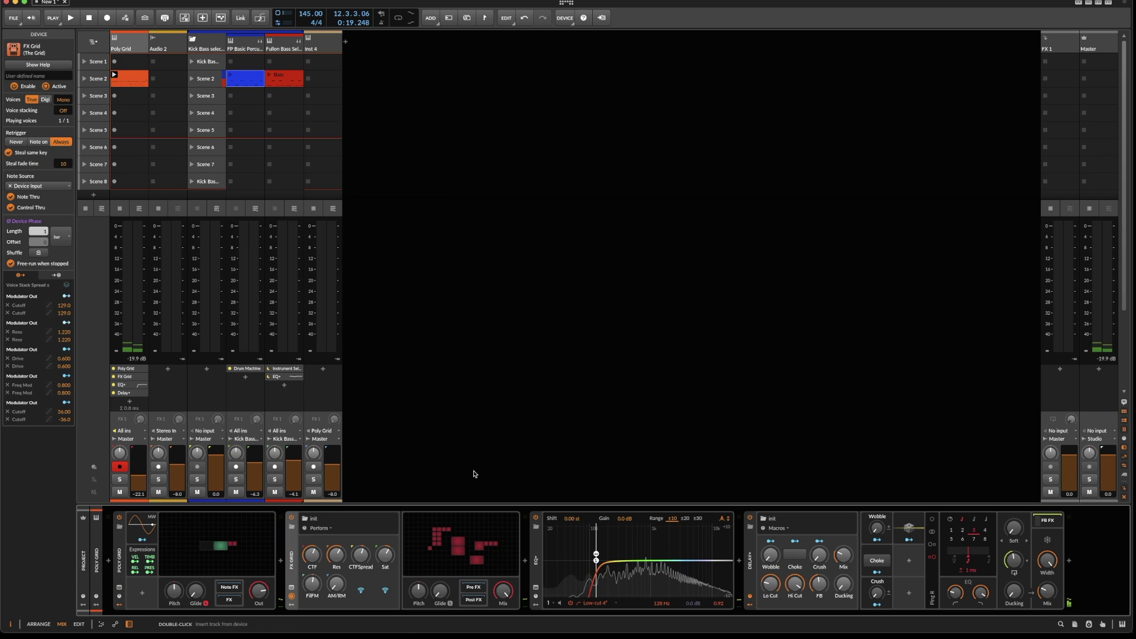
click(84, 82)
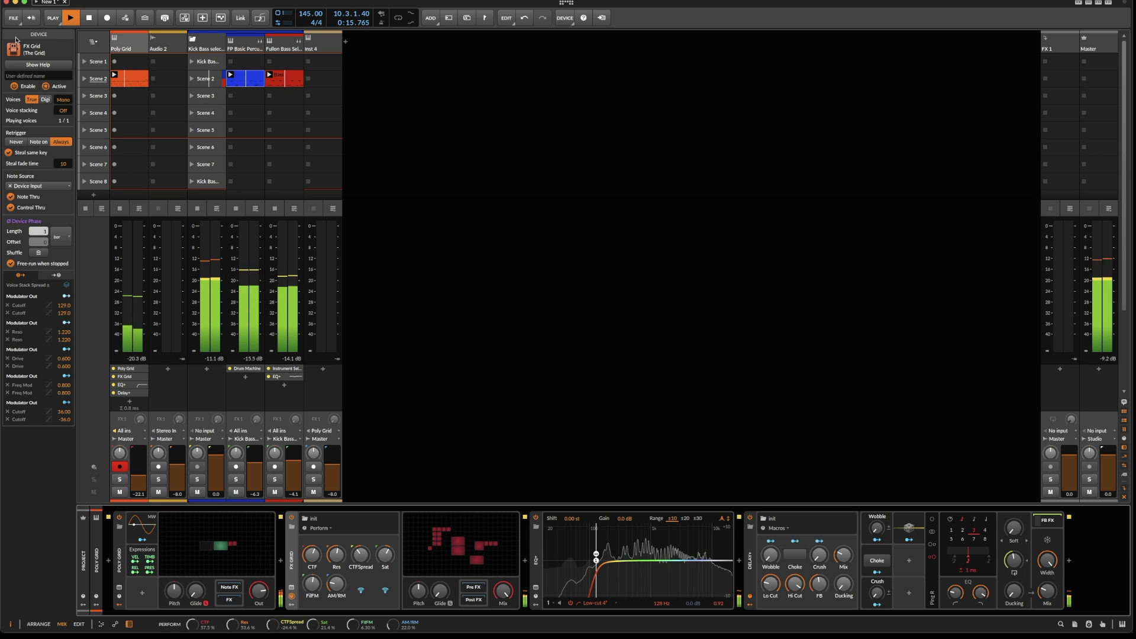
Set the Poly Grid track's volume to -18.9 dB and open the FX Grid patch for editing
drag(138, 475, 141, 475)
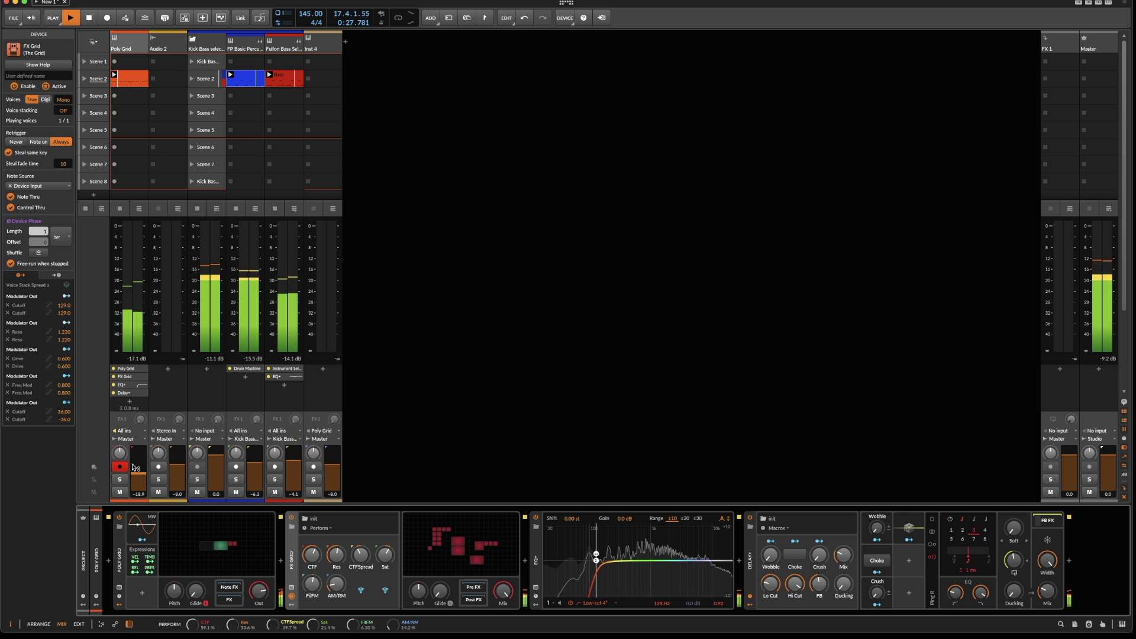
click(477, 567)
click(477, 566)
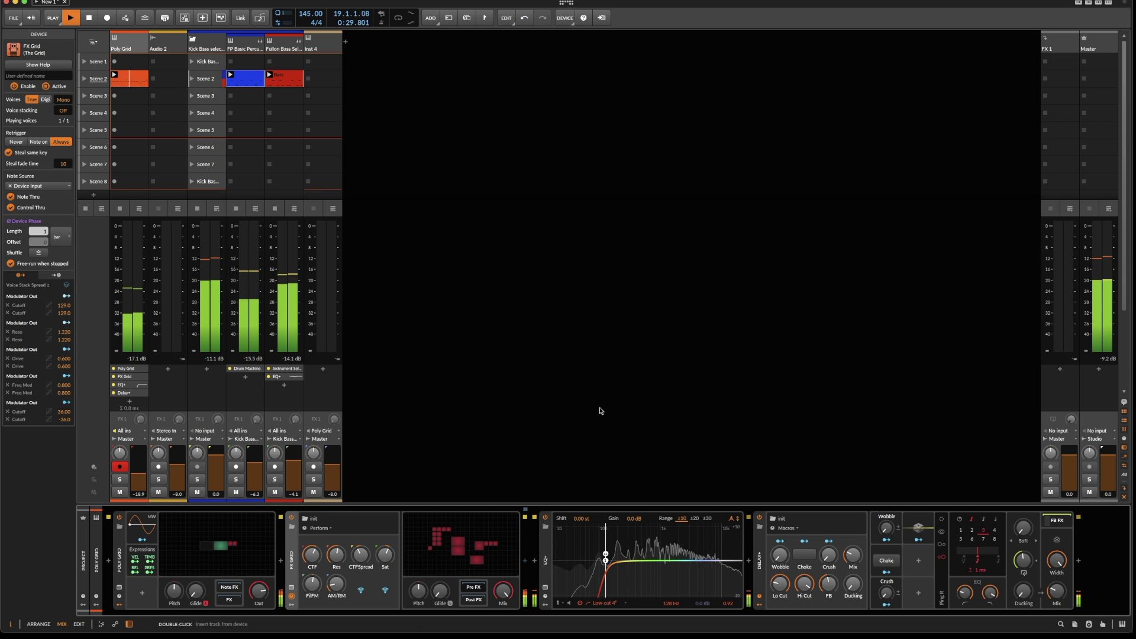
click(484, 536)
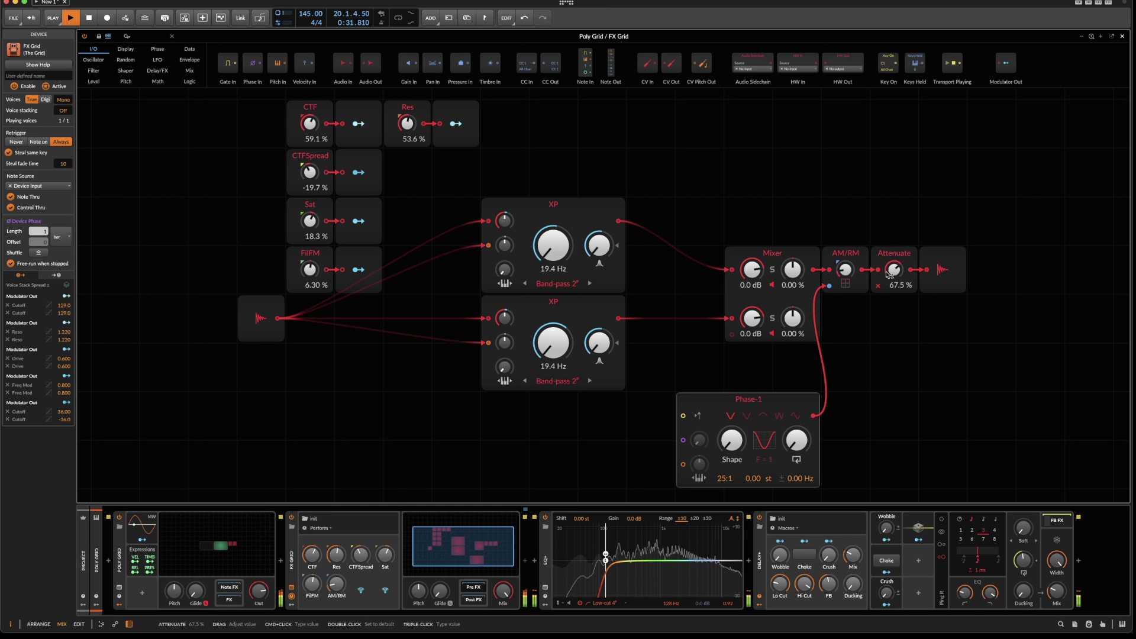
Set the Phase-1 oscillator's ratio to 22:1 and adjust the AM/RM amount during playback, stopping playback at the end
key(space)
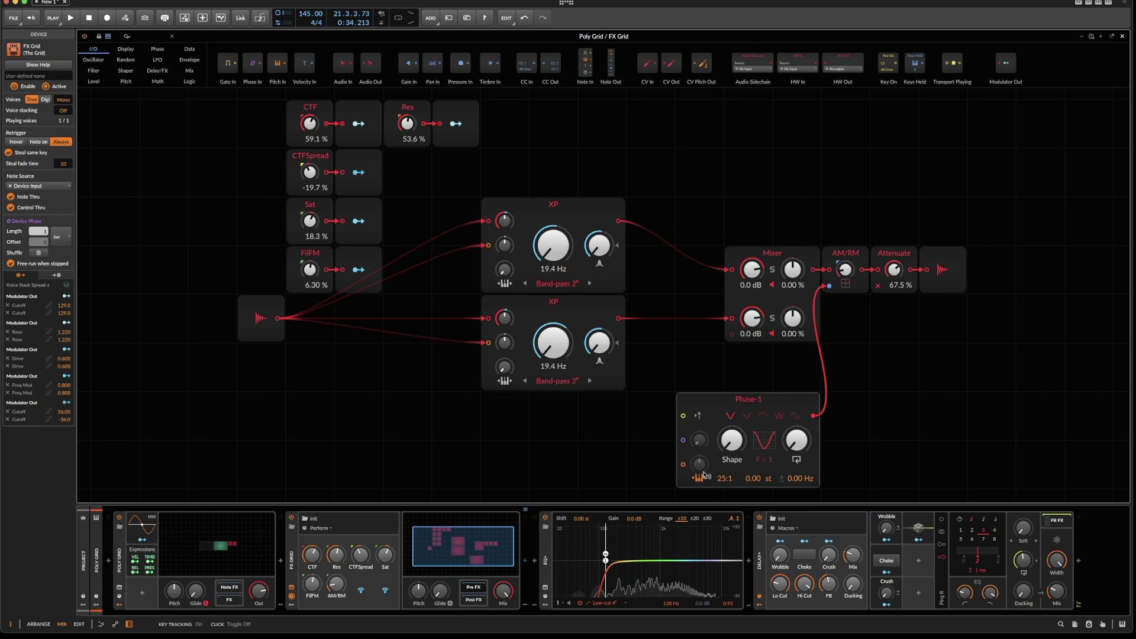
key(space)
drag(724, 479, 724, 487)
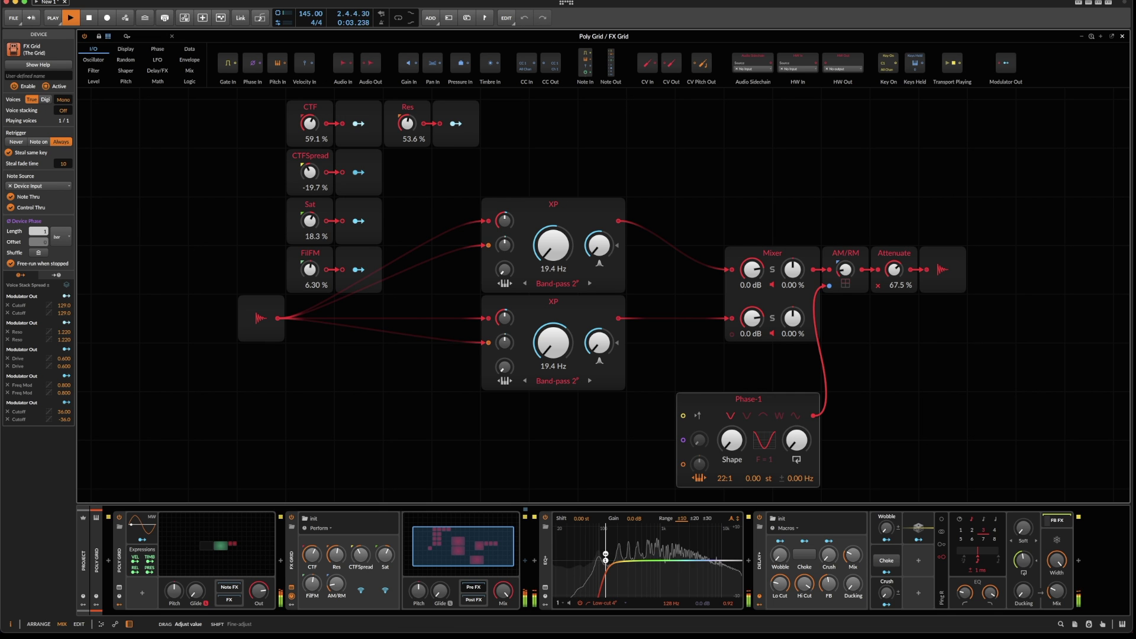
drag(845, 272, 846, 275)
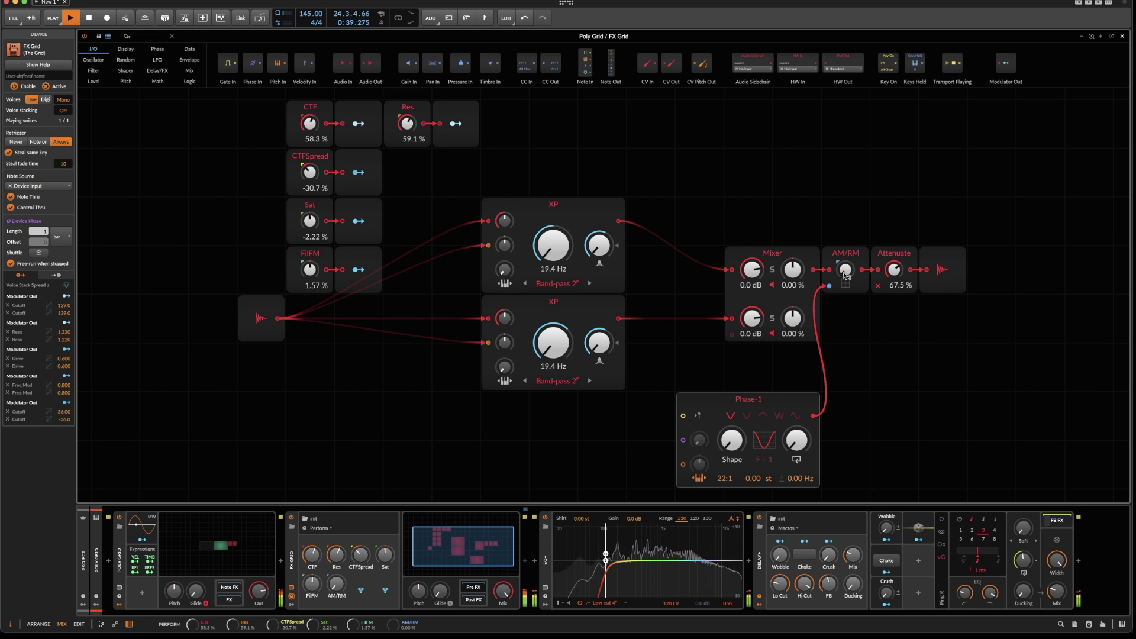
key(space)
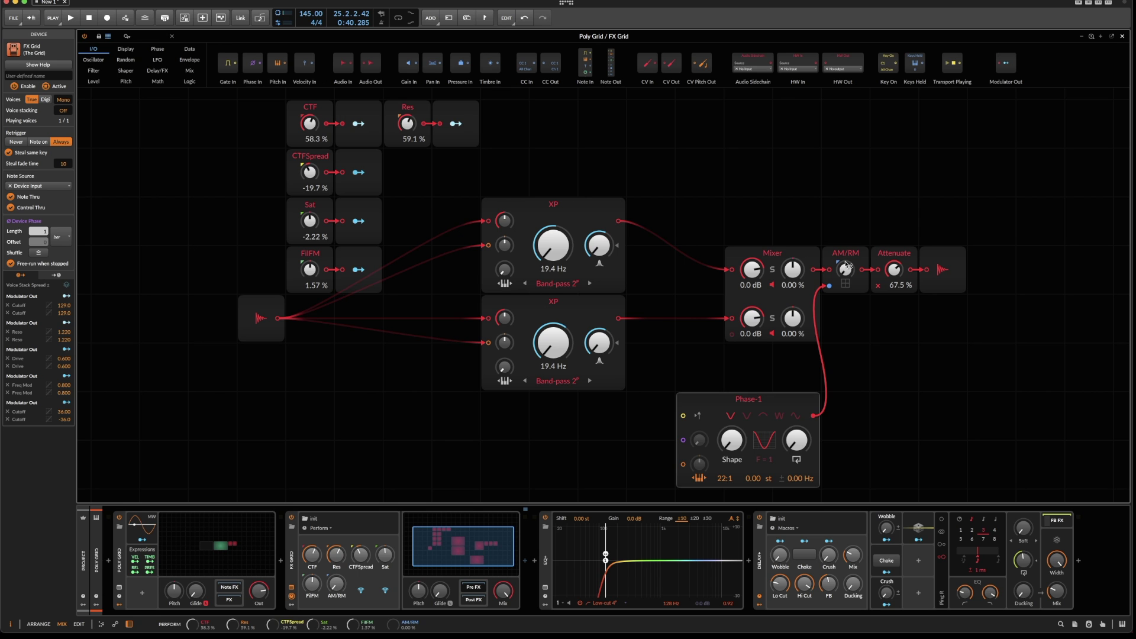
Select the FX Grid device, inspect its list of remote control pages and dismiss the list
click(291, 563)
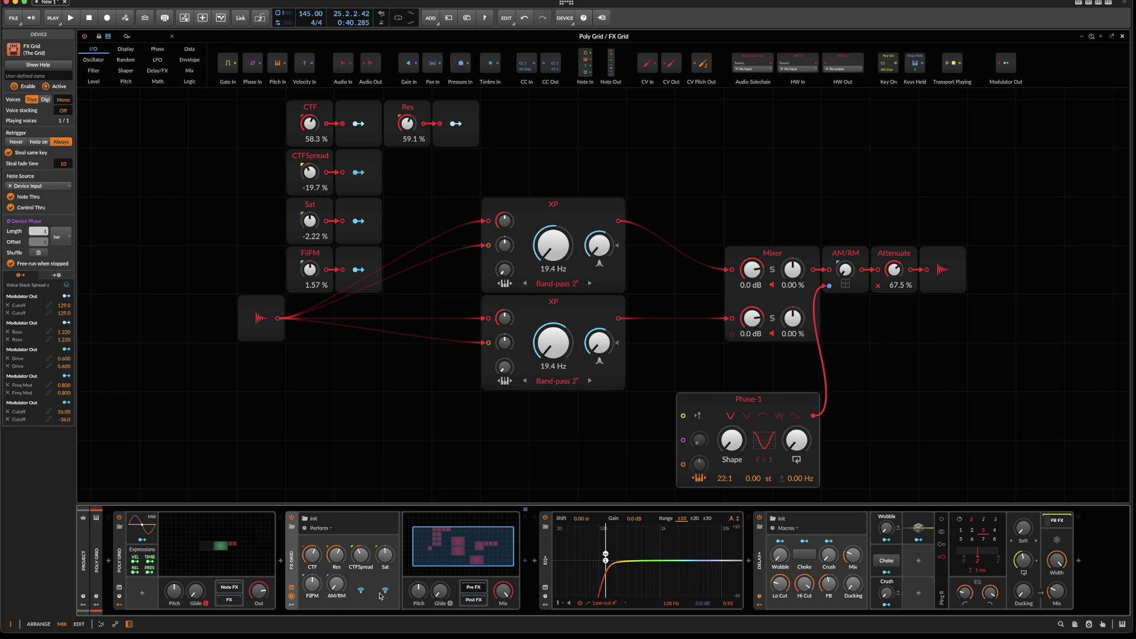
click(320, 528)
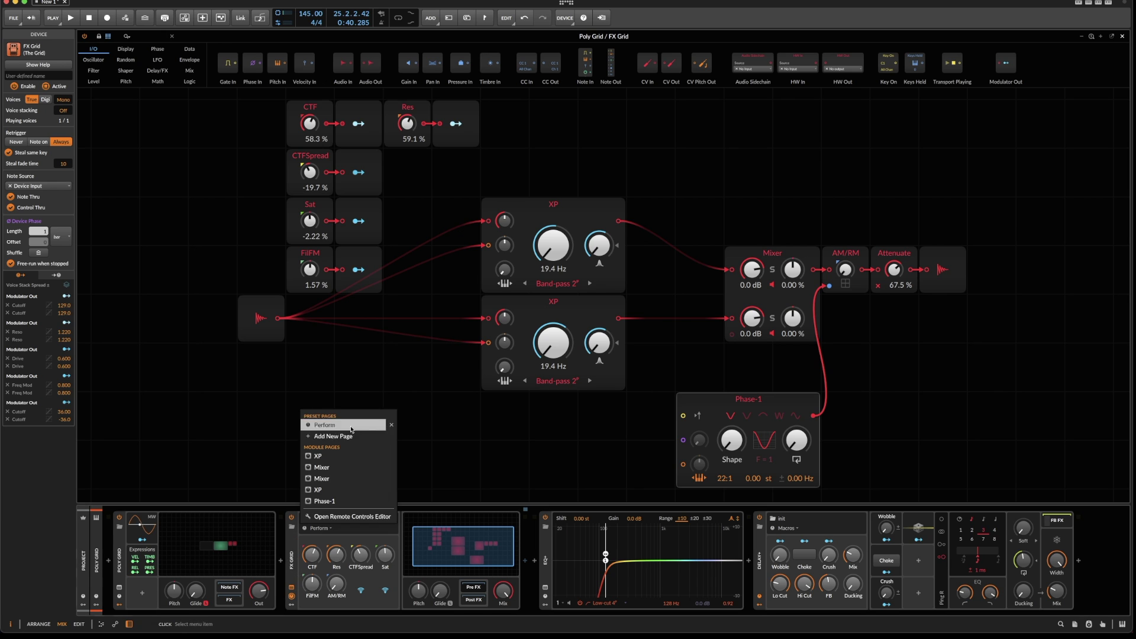
click(407, 438)
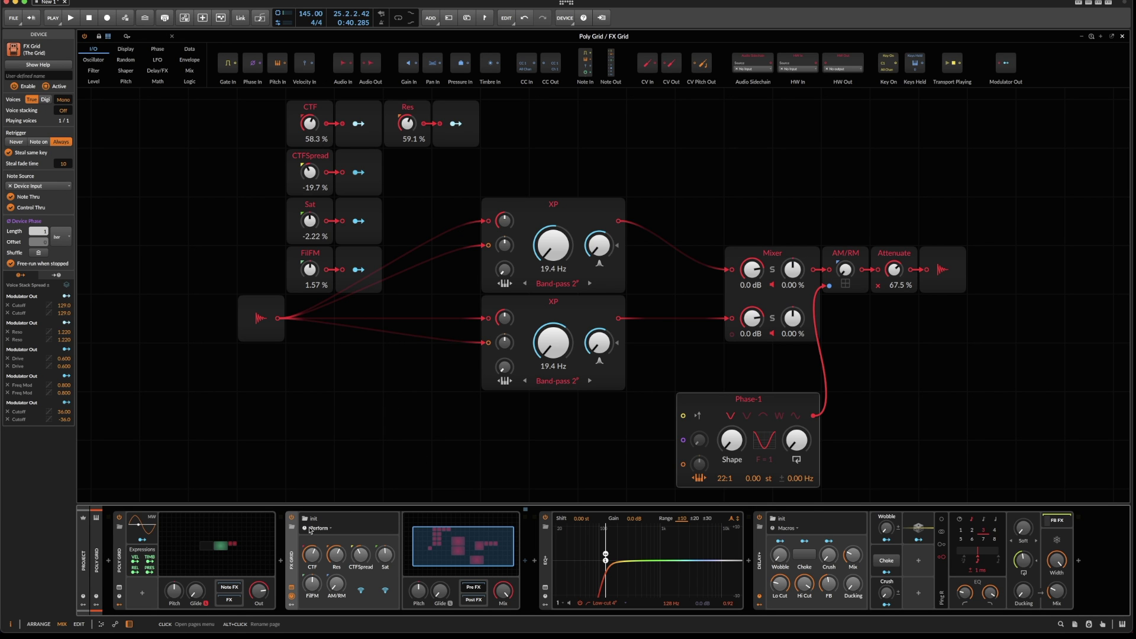